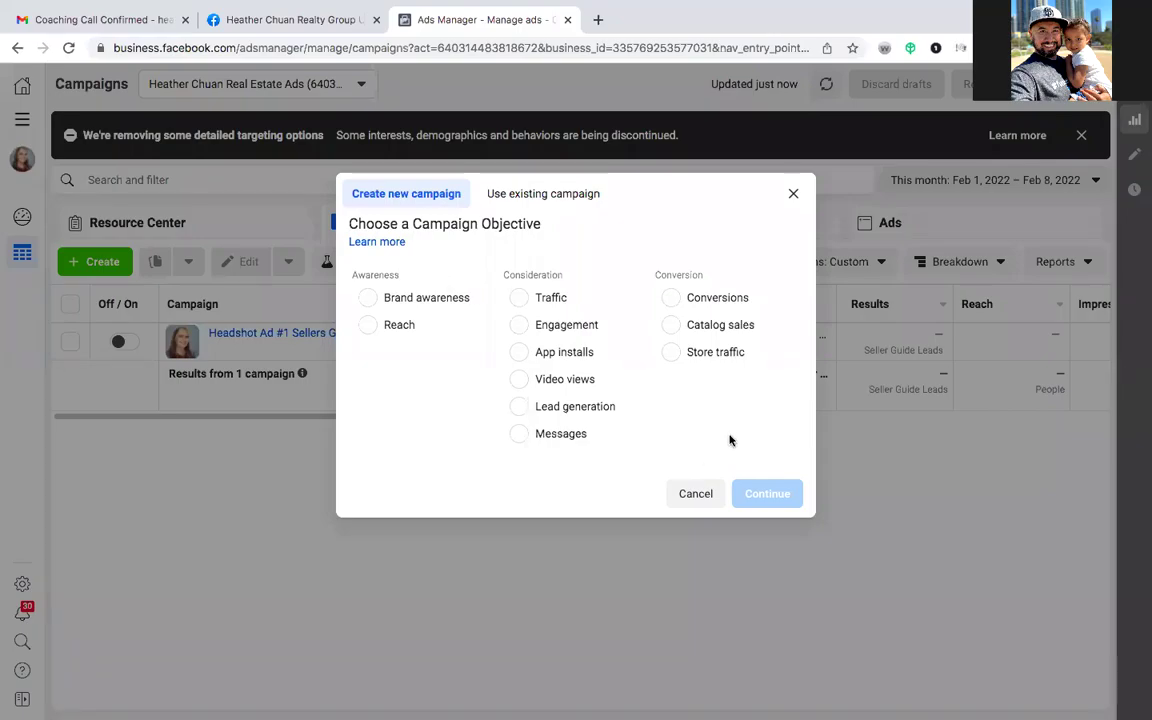
- Start a new campaign with the Conversions objective, built as an Advantage+ conversions campaign
left_click(671, 298)
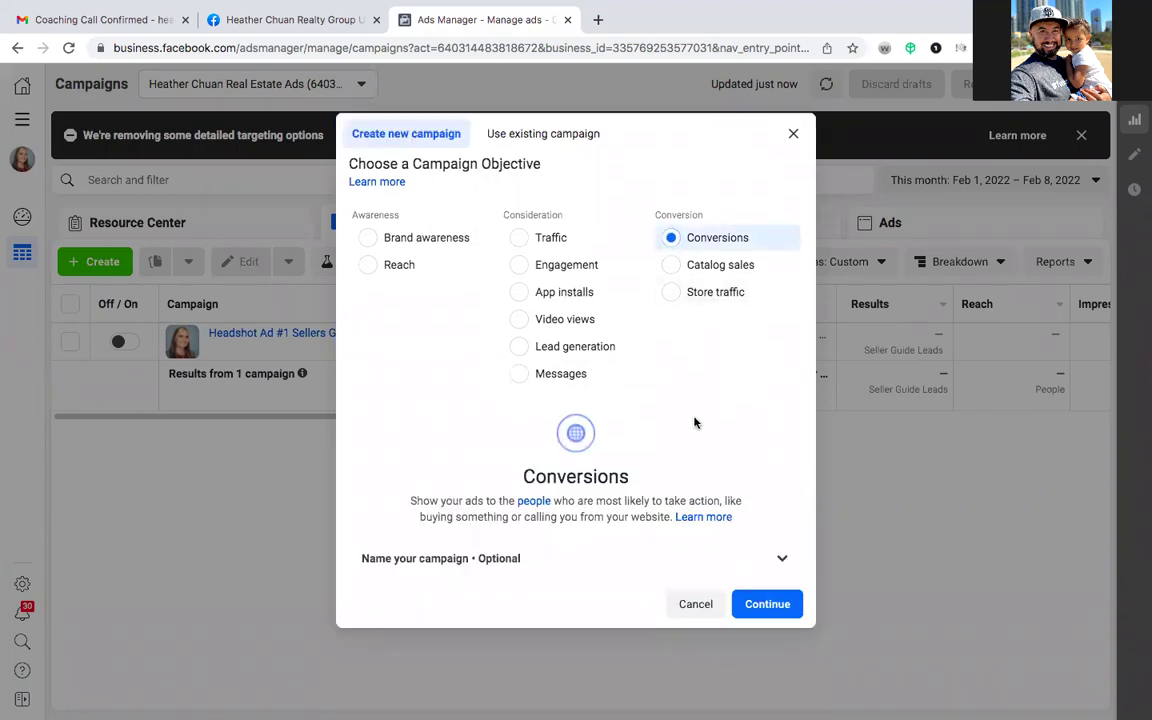
left_click(750, 604)
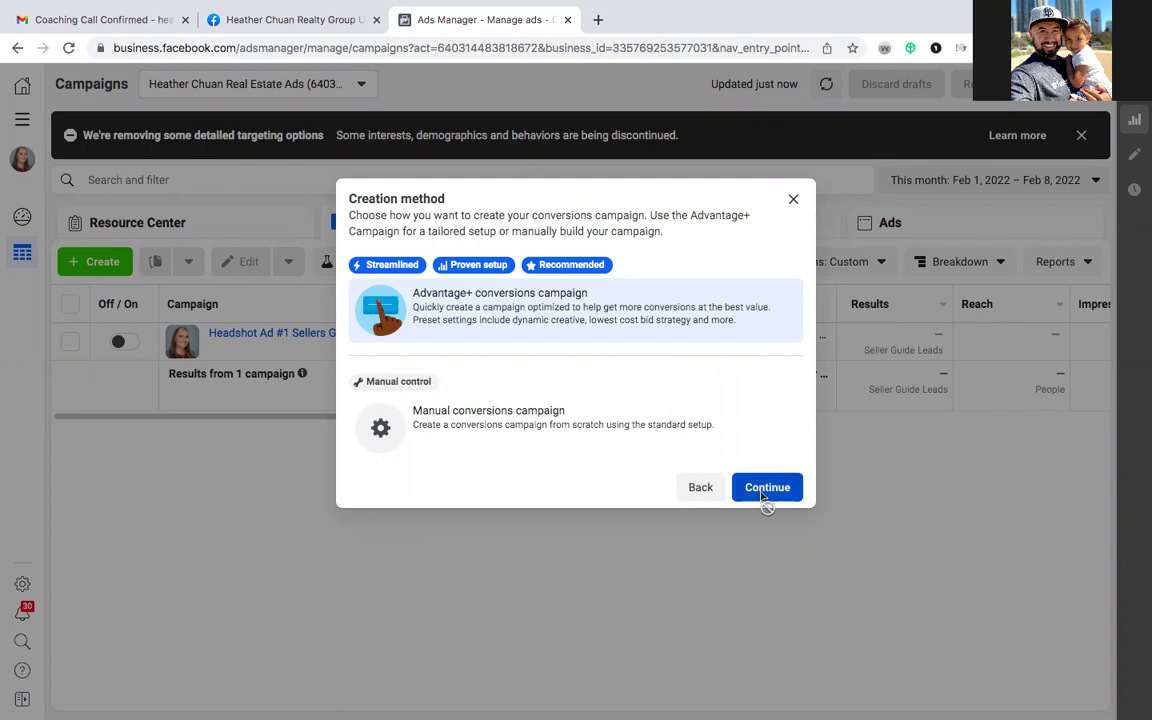
left_click(761, 497)
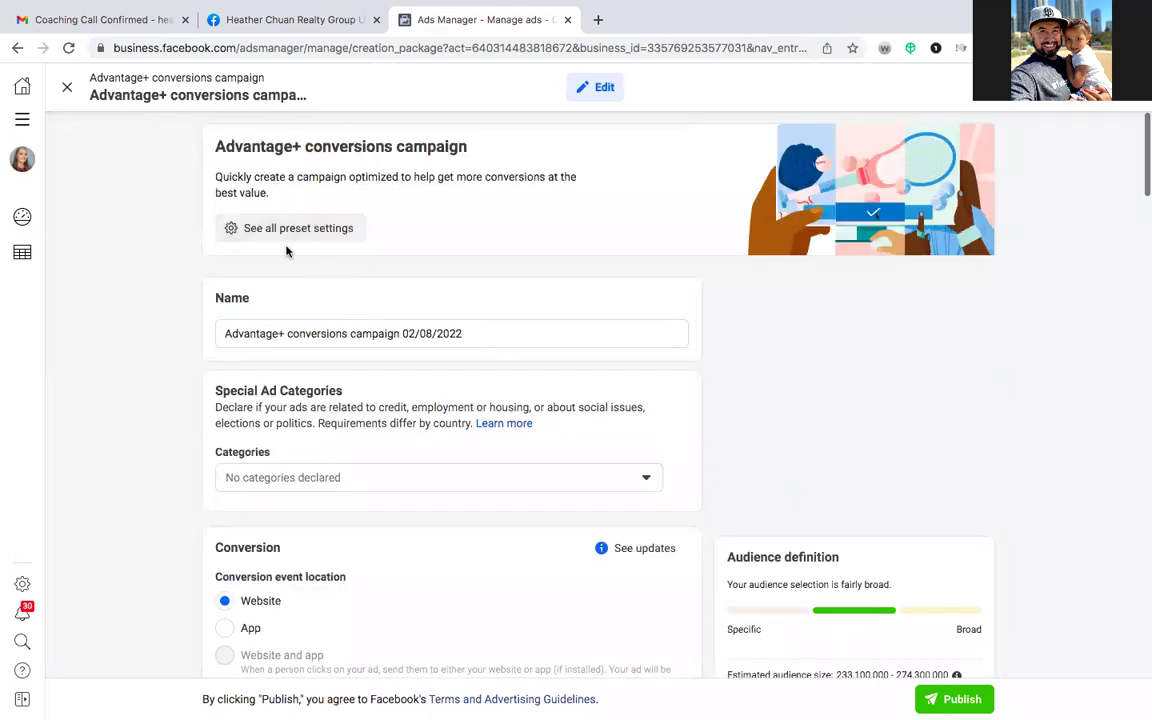
- Scroll through the Advantage+ form to review its $20.00 daily budget and Feb 8, 2022 start
scroll(193, 368, "down", 2)
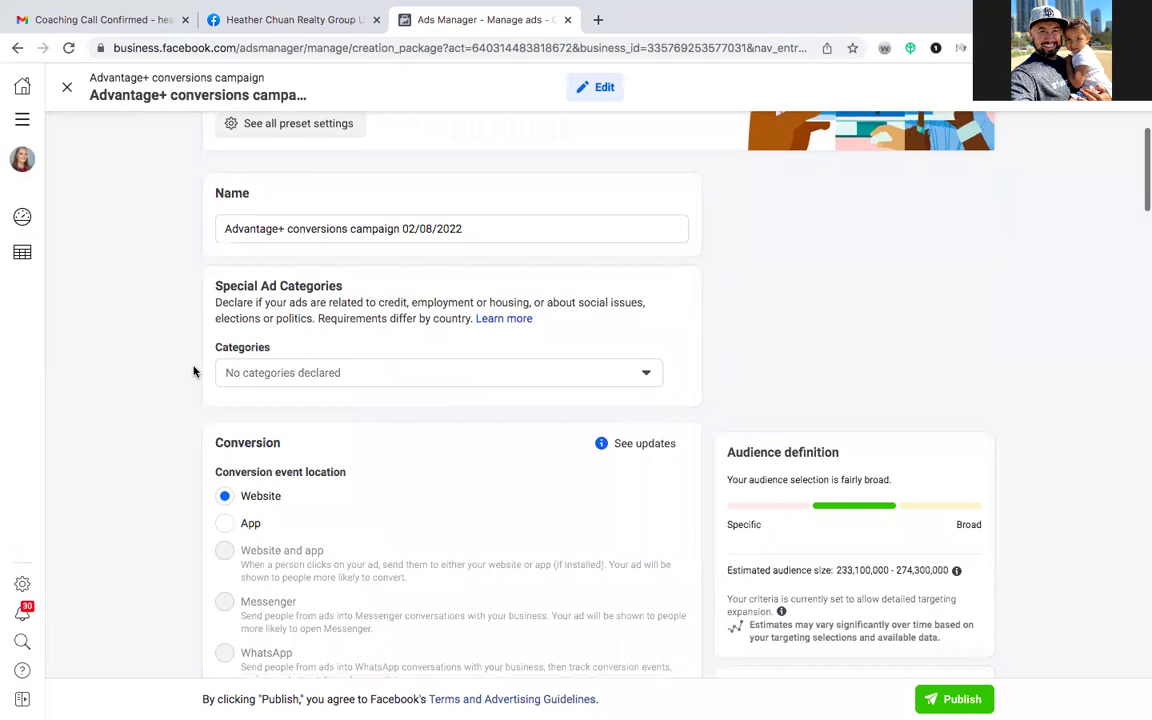
scroll(193, 371, "down", 1)
scroll(193, 371, "up", 3)
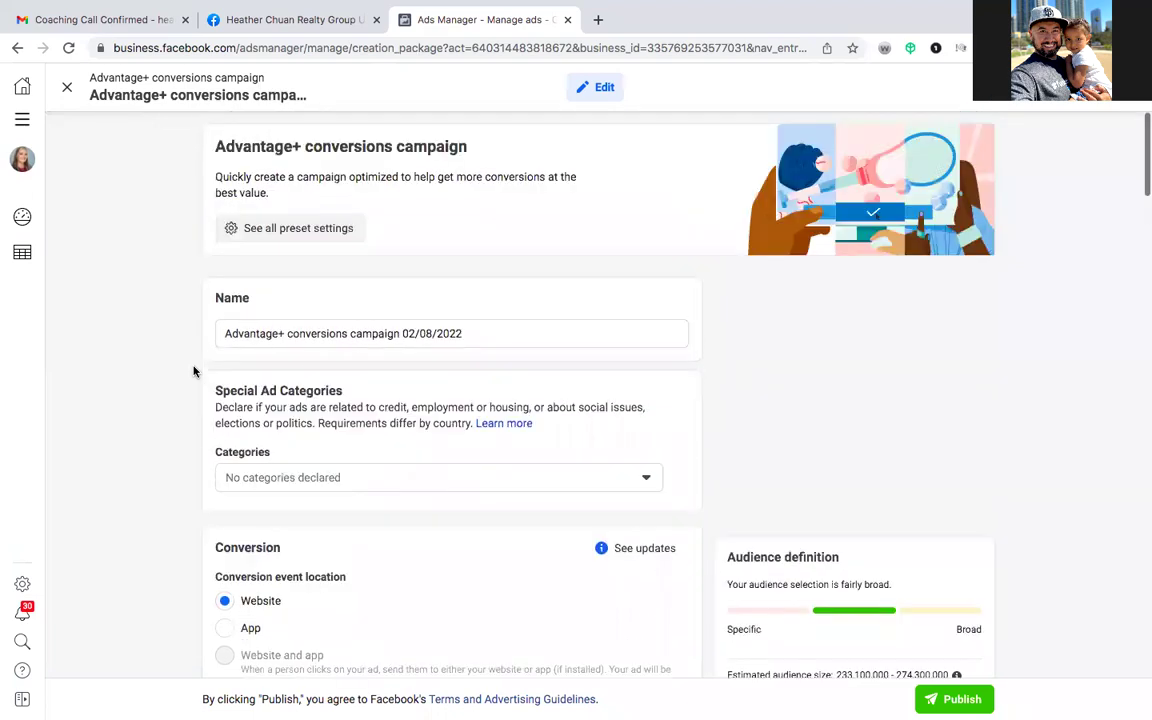
scroll(198, 440, "down", 8)
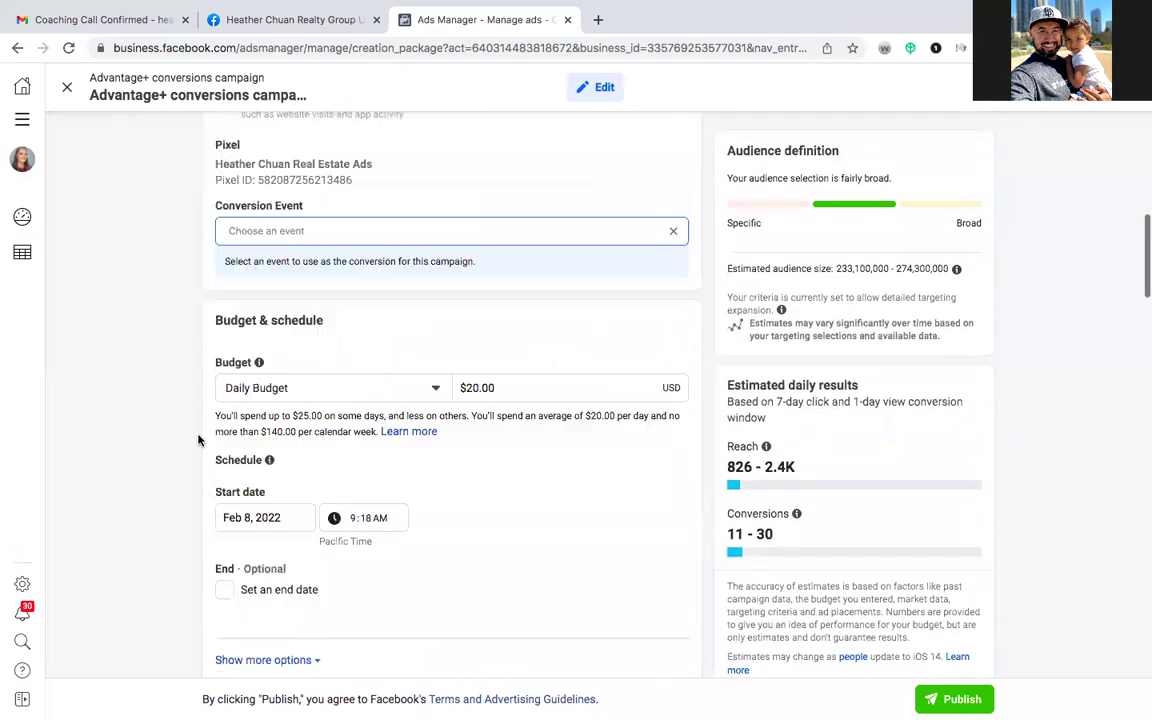
scroll(198, 440, "up", 8)
scroll(198, 440, "down", 2)
scroll(198, 440, "up", 2)
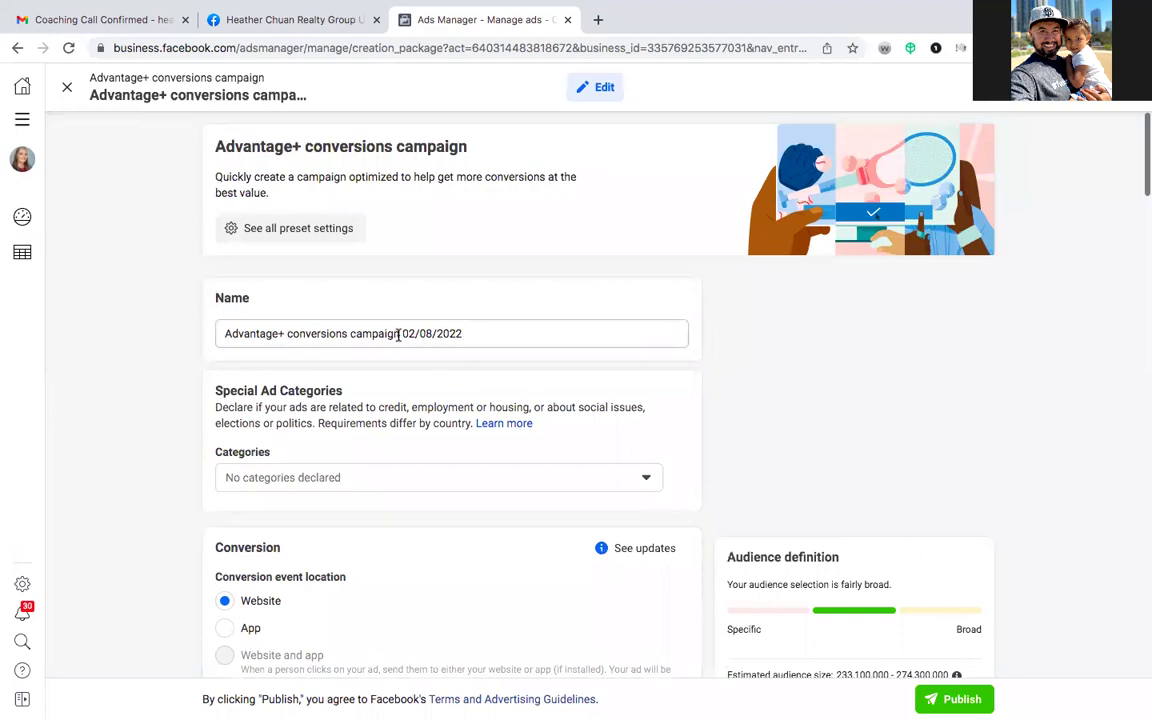
- Replace the default dated campaign name with 'Sellers Packet Ad 2 (Conversions)'
left_click_drag(473, 336, 188, 320)
type("Sel")
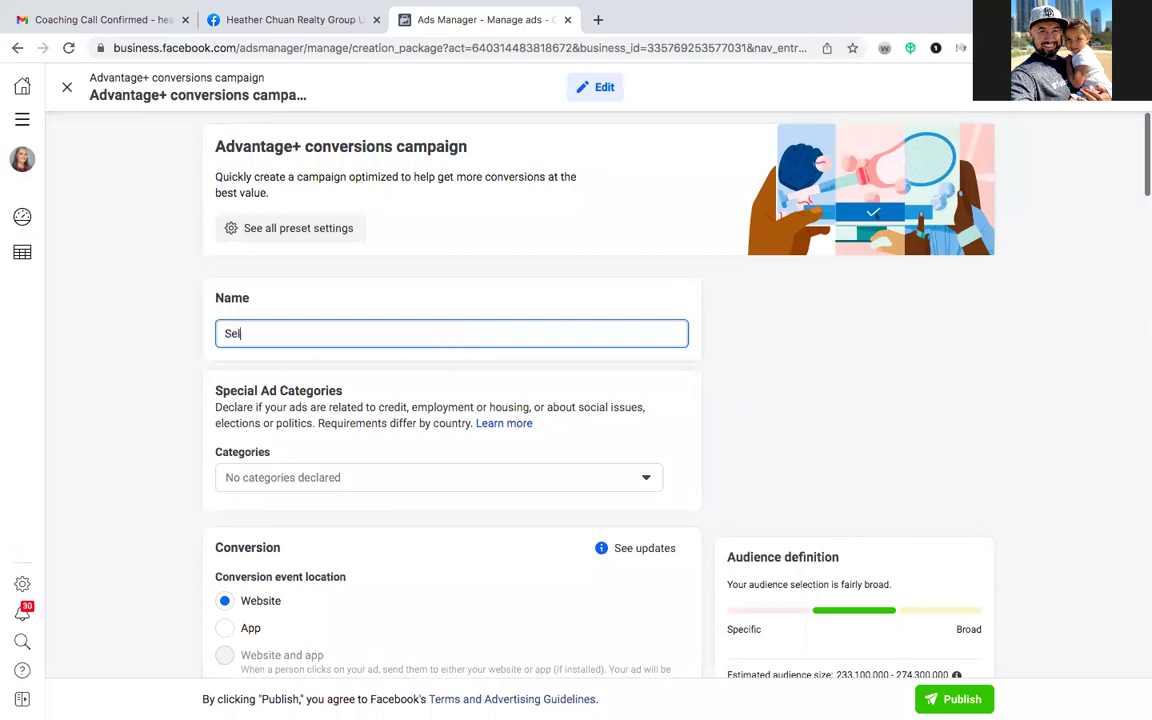
type("lers Packet Ad 2")
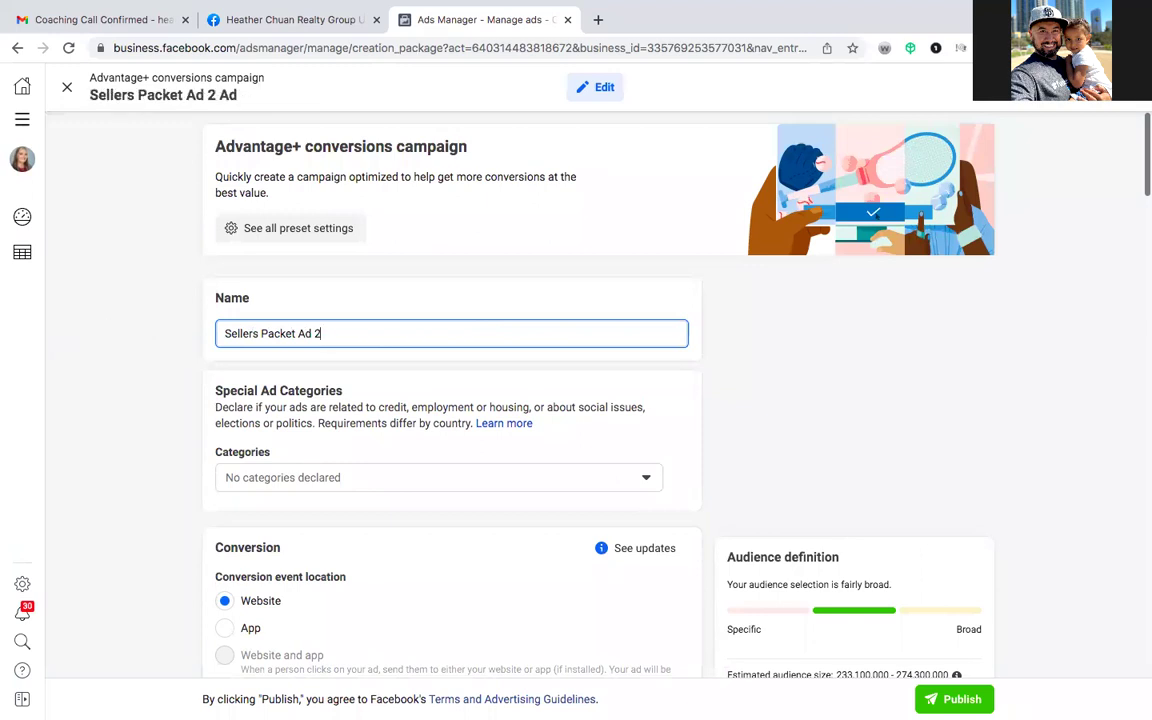
scroll(150, 364, "down", 3)
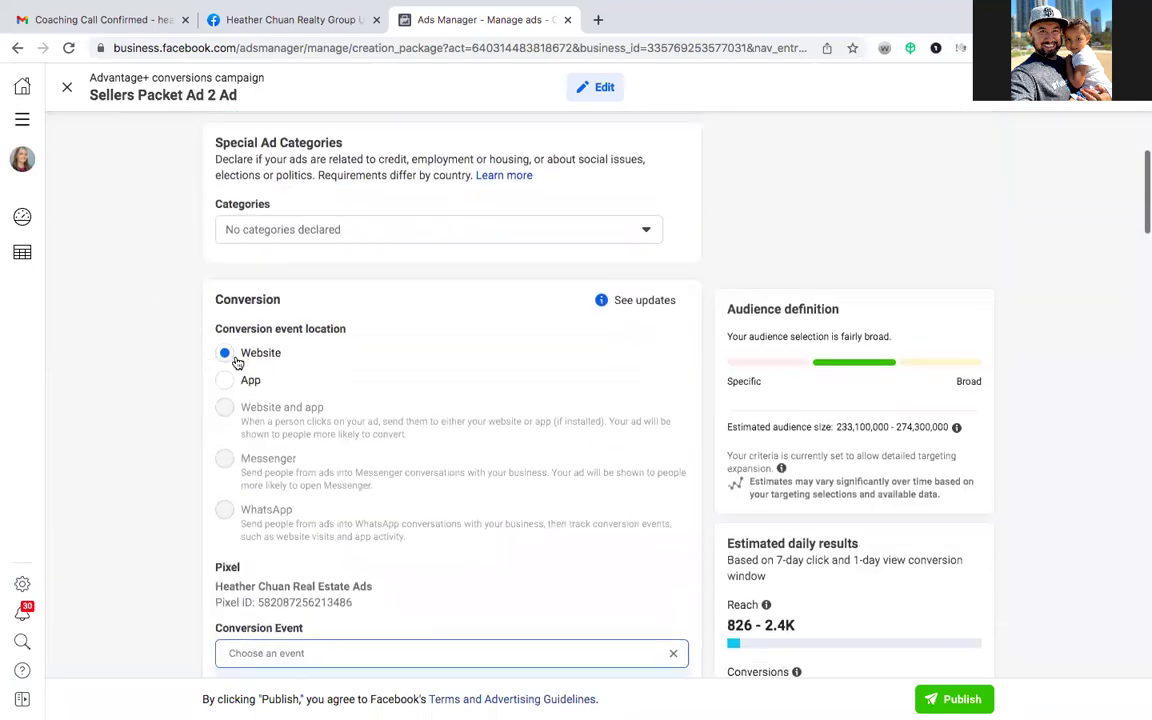
scroll(174, 491, "up", 3)
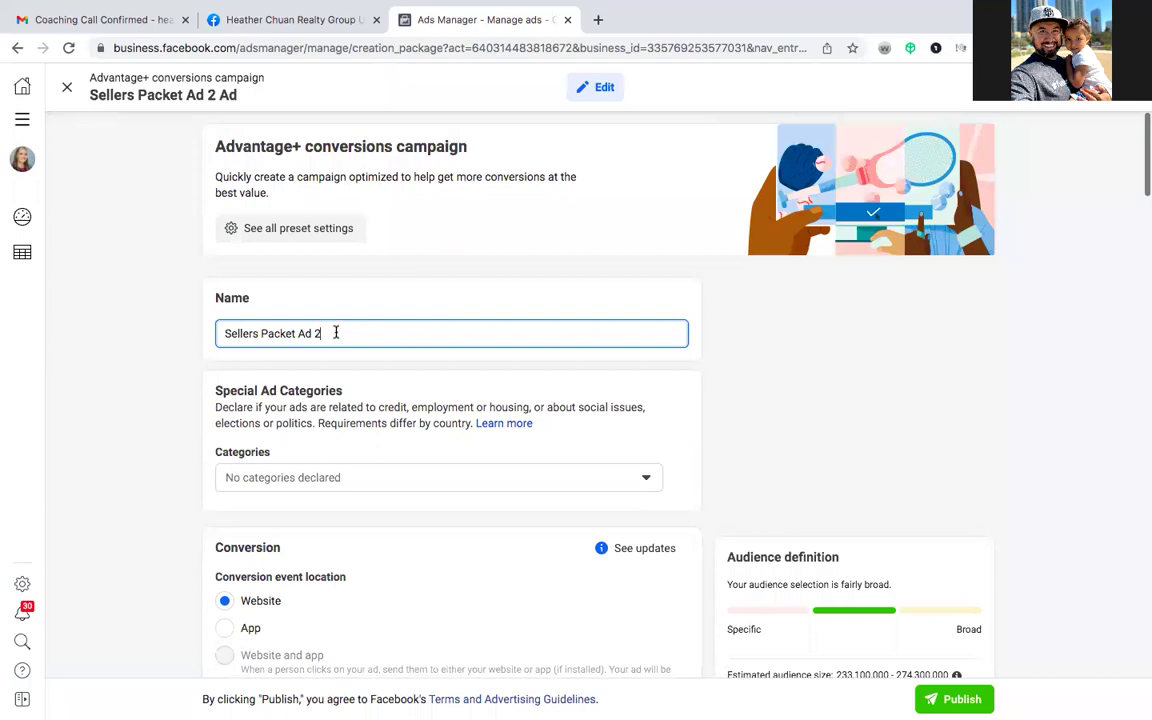
type("Conversions")
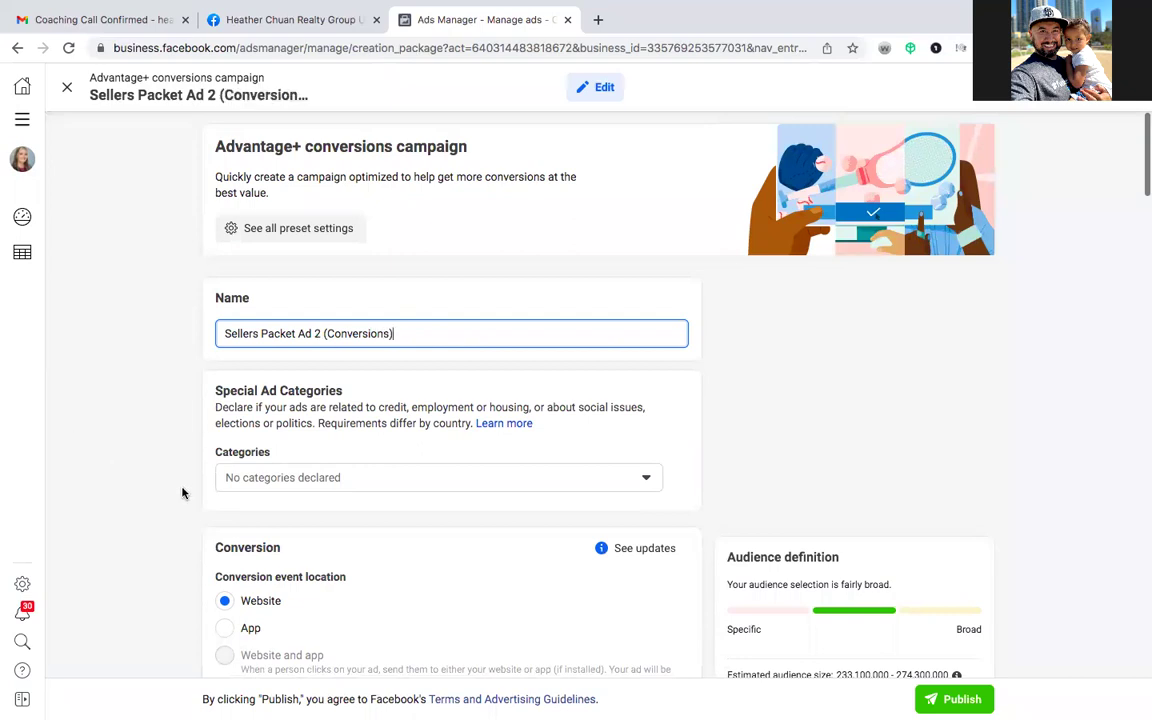
scroll(183, 491, "down", 5)
scroll(181, 491, "down", 5)
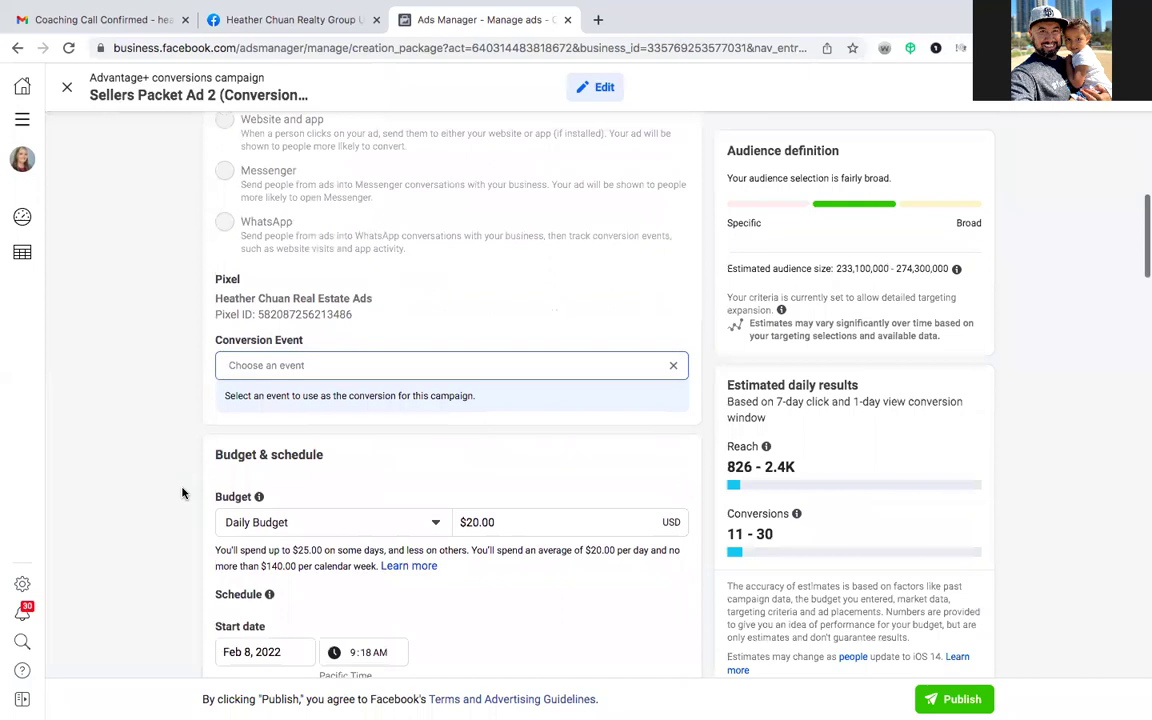
scroll(226, 320, "up", 5)
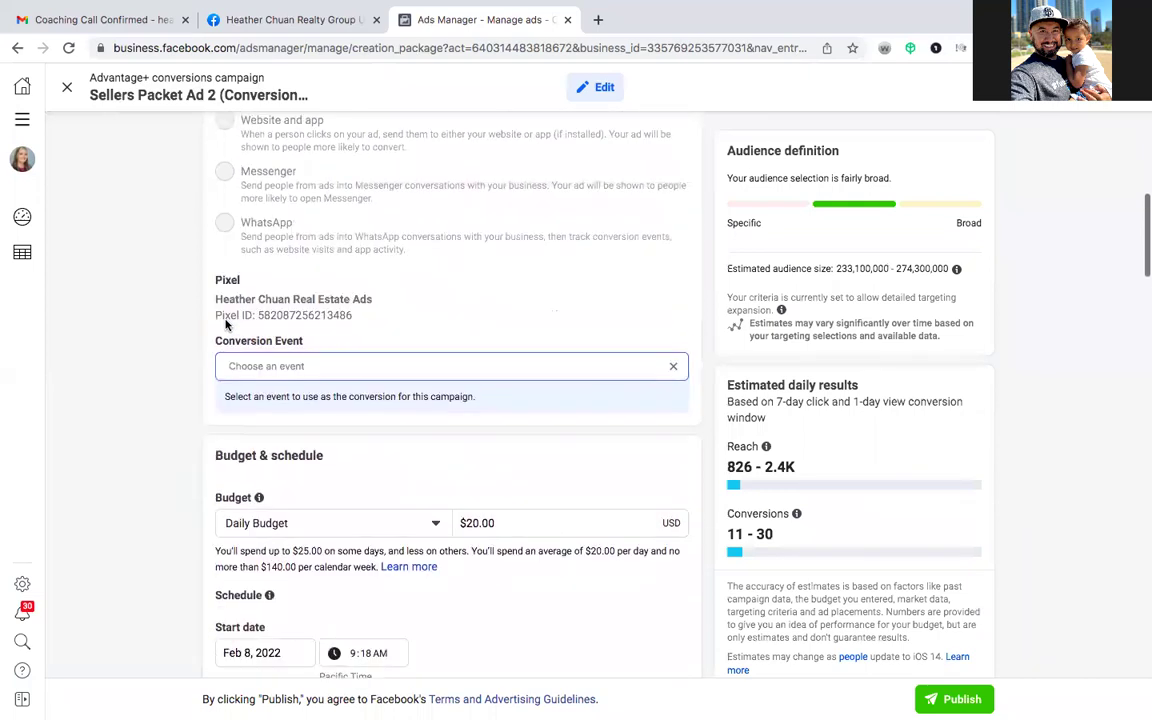
scroll(250, 321, "up", 1)
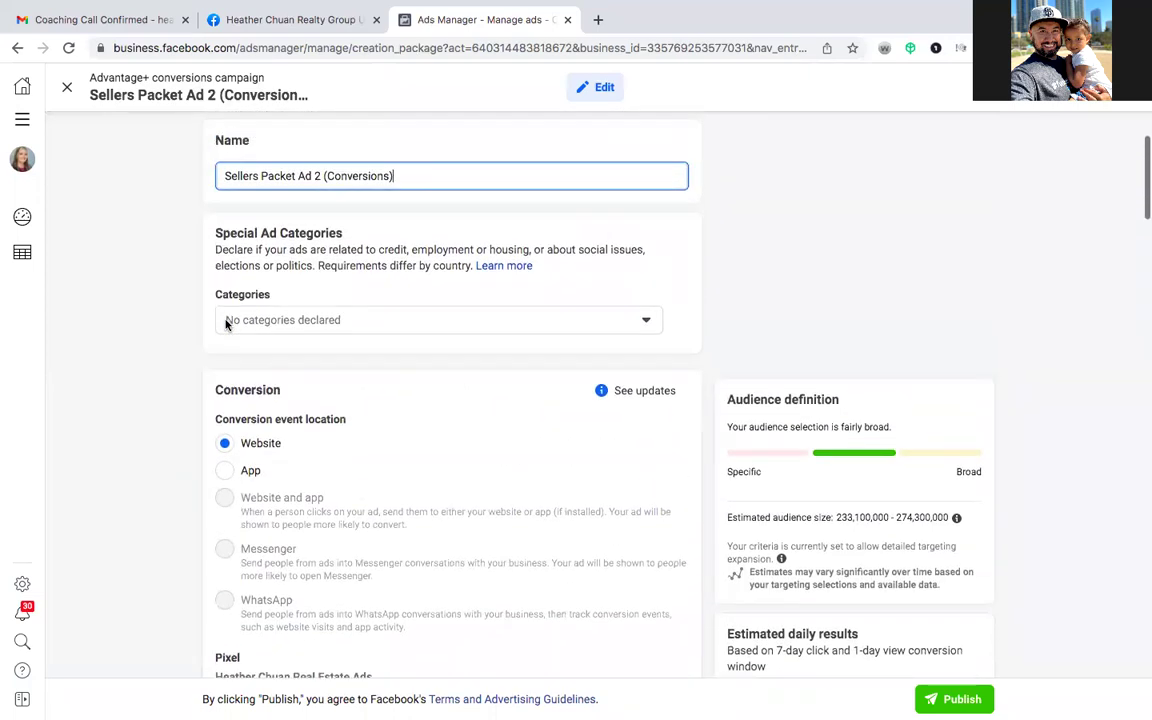
- Declare Housing as the campaign's special ad category
left_click(571, 332)
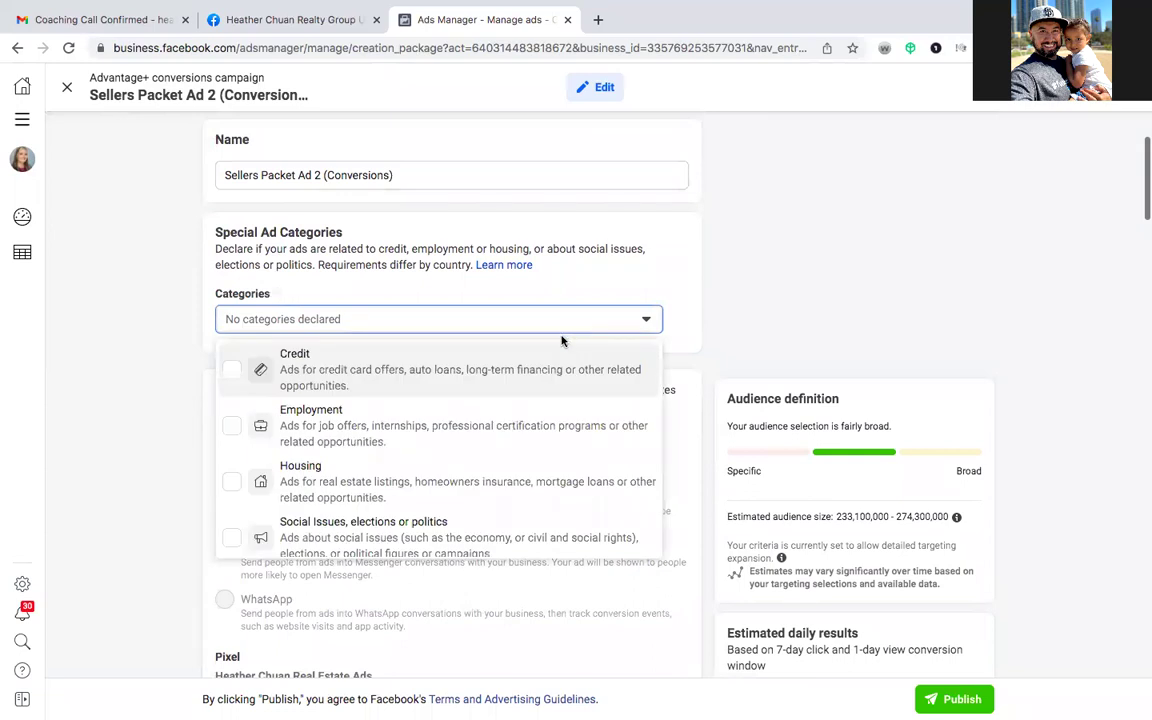
left_click(236, 484)
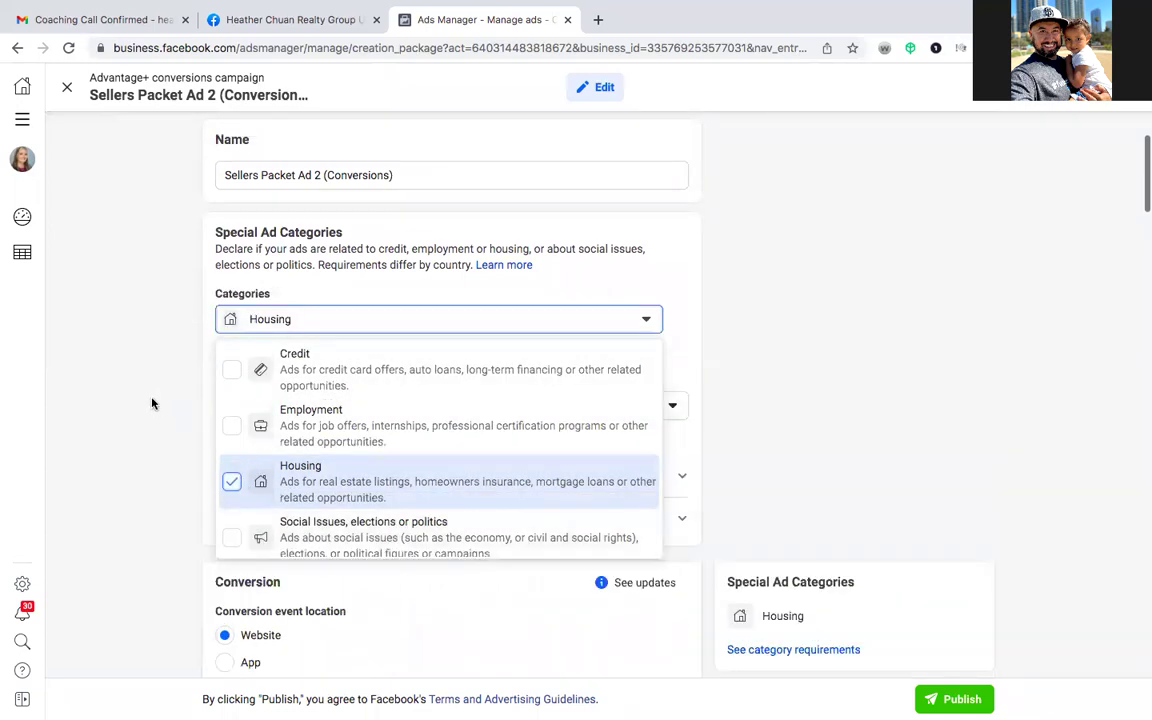
left_click(152, 403)
scroll(152, 403, "down", 2)
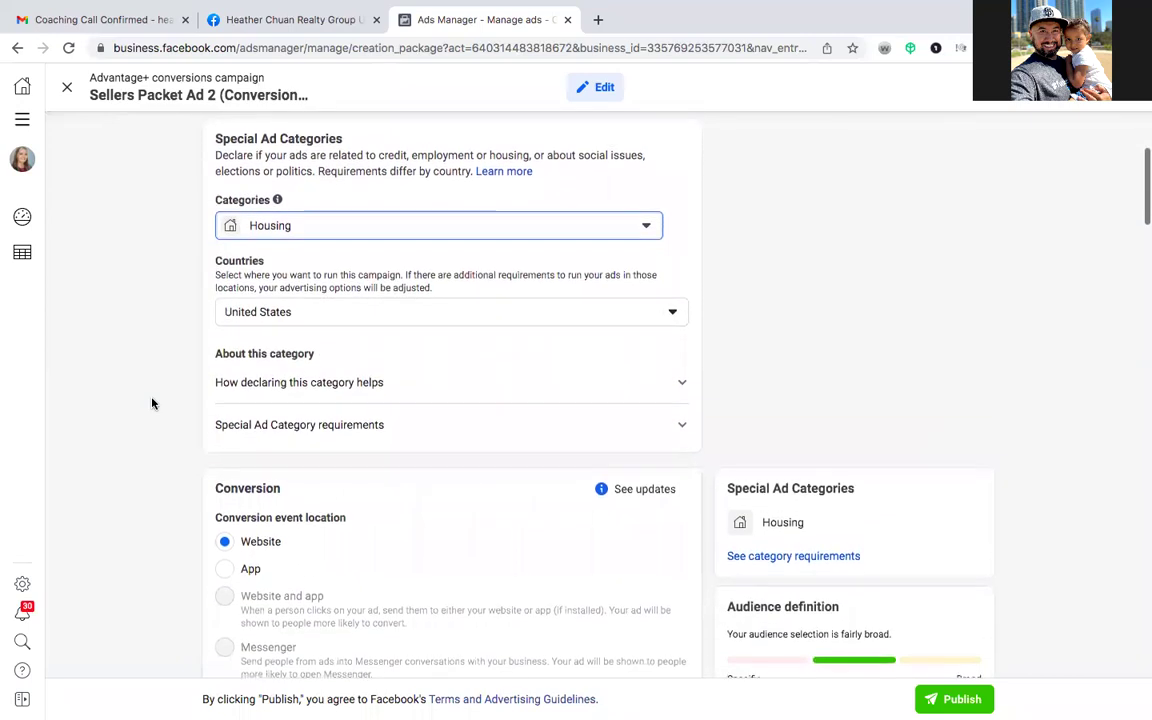
scroll(152, 403, "down", 1)
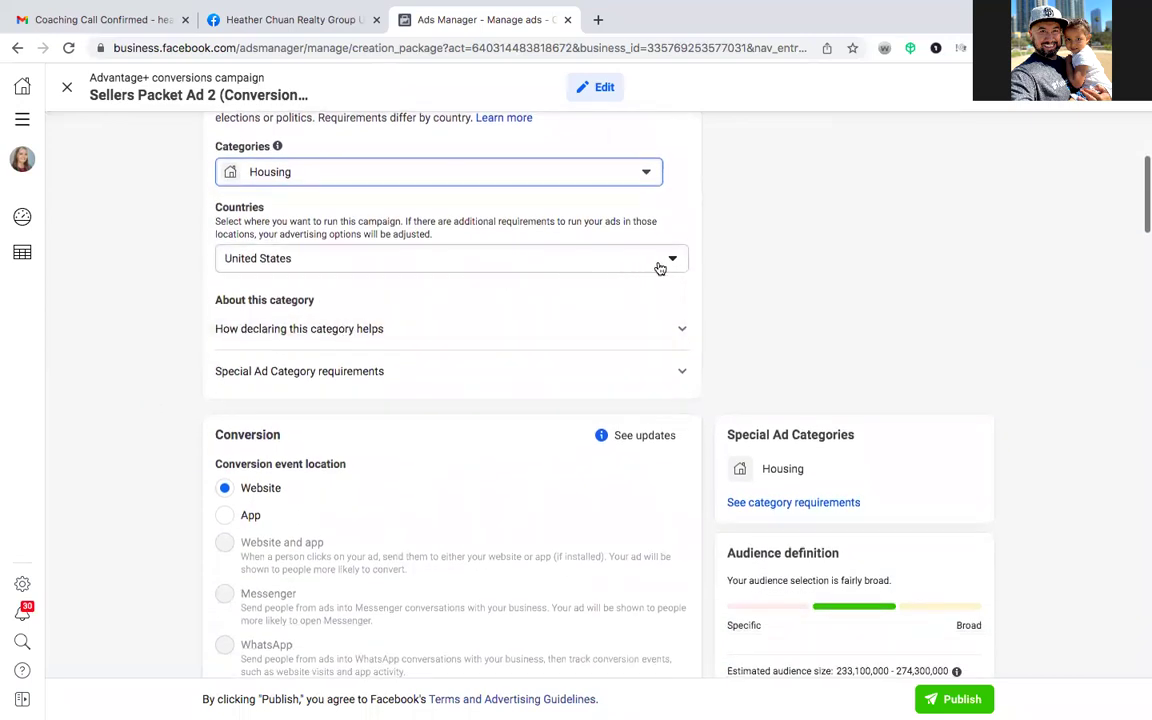
- Keep United States as the country, then review the settings below with Website as conversion location
left_click(665, 268)
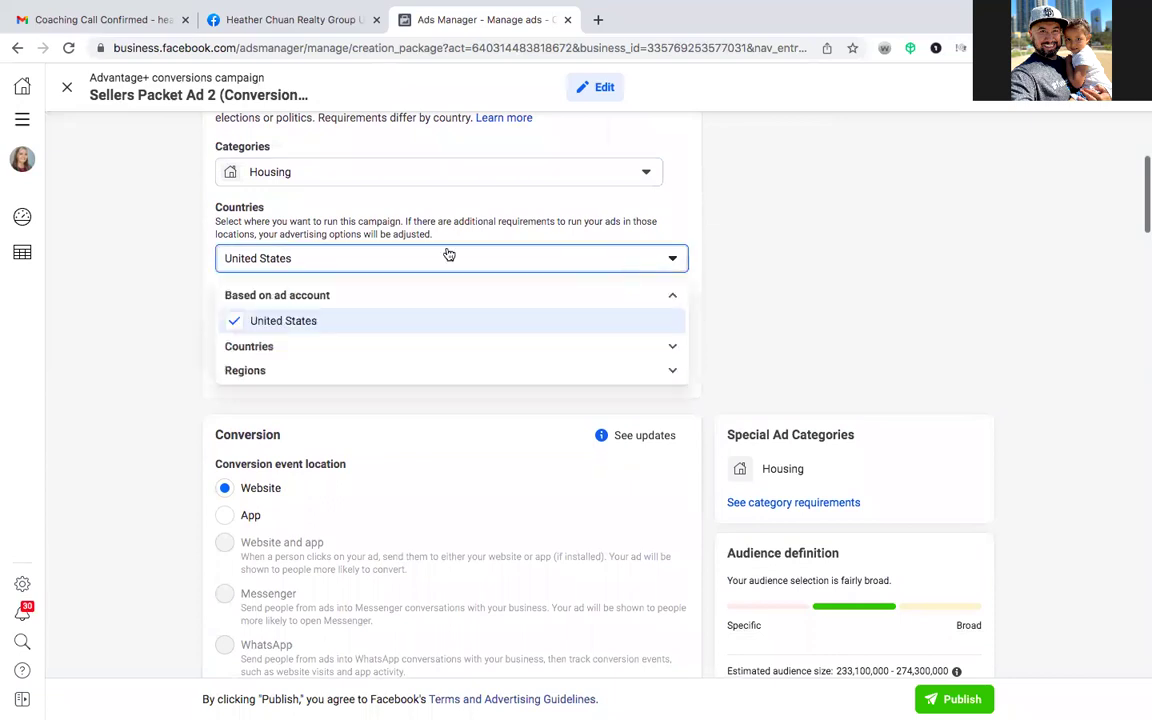
left_click(140, 285)
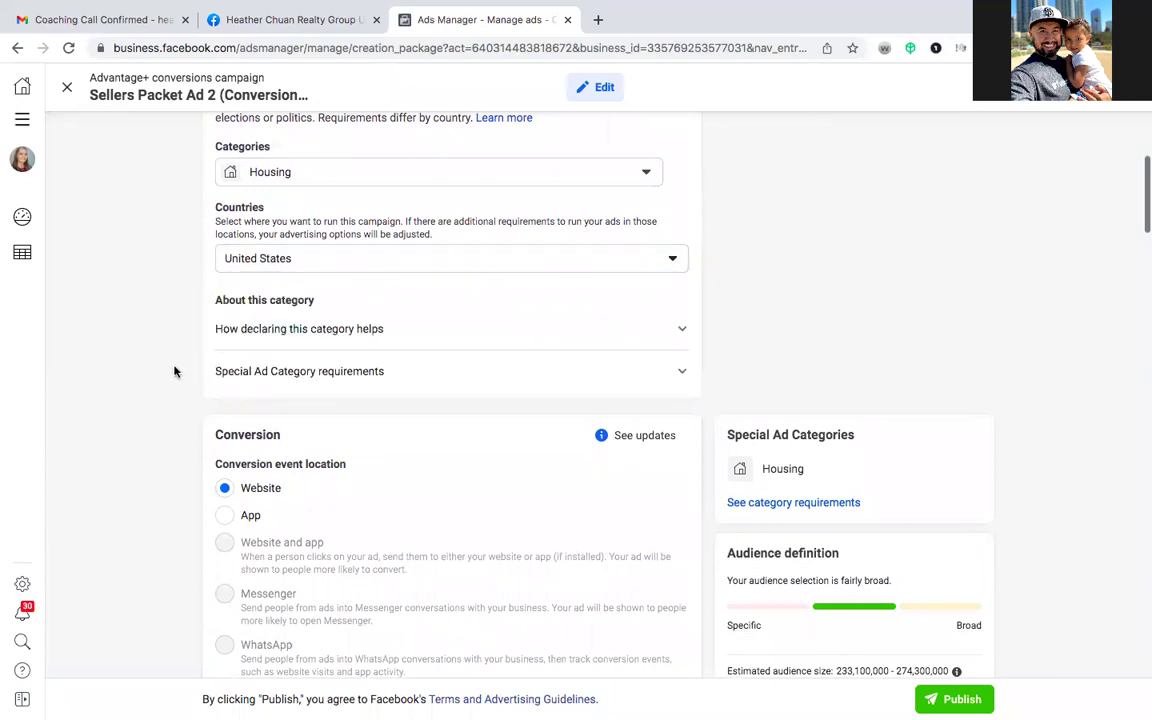
scroll(174, 372, "down", 1)
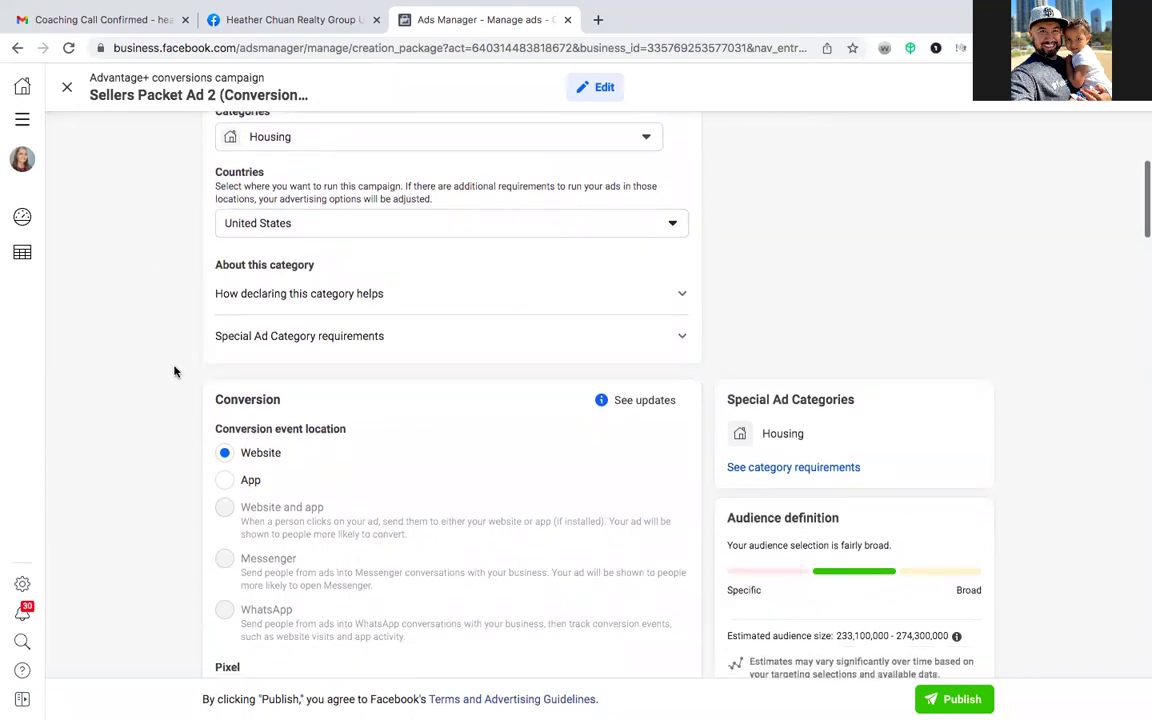
scroll(174, 372, "down", 5)
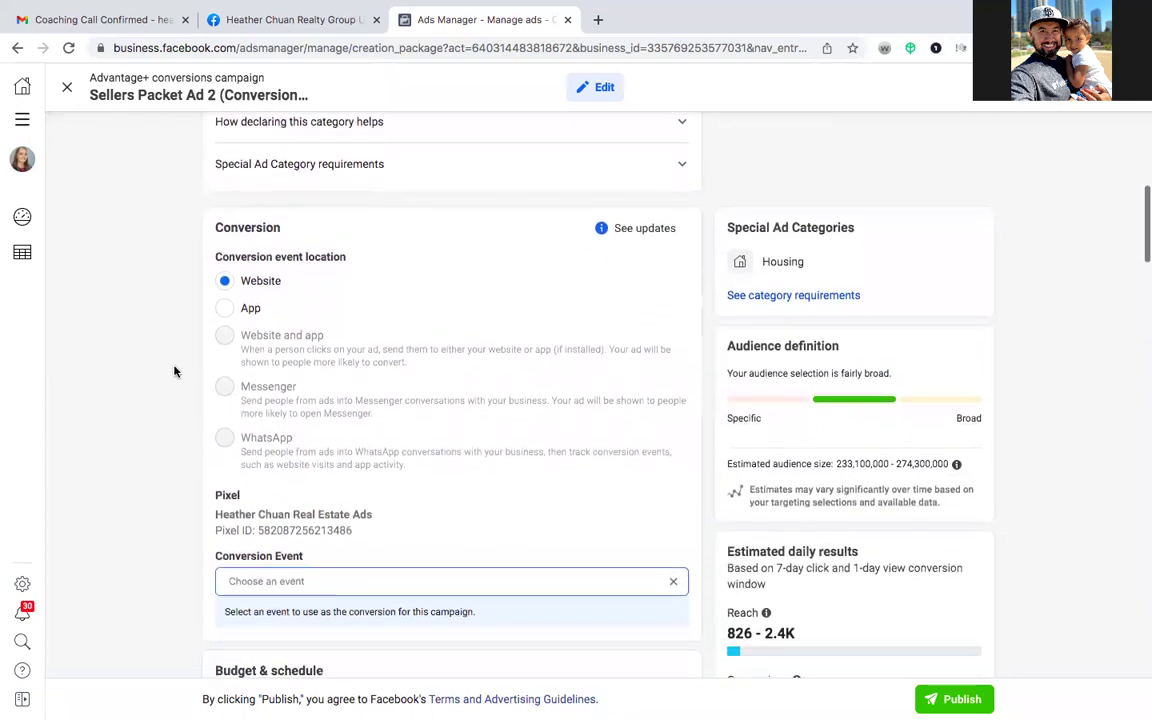
scroll(174, 372, "down", 1)
scroll(174, 372, "down", 1)
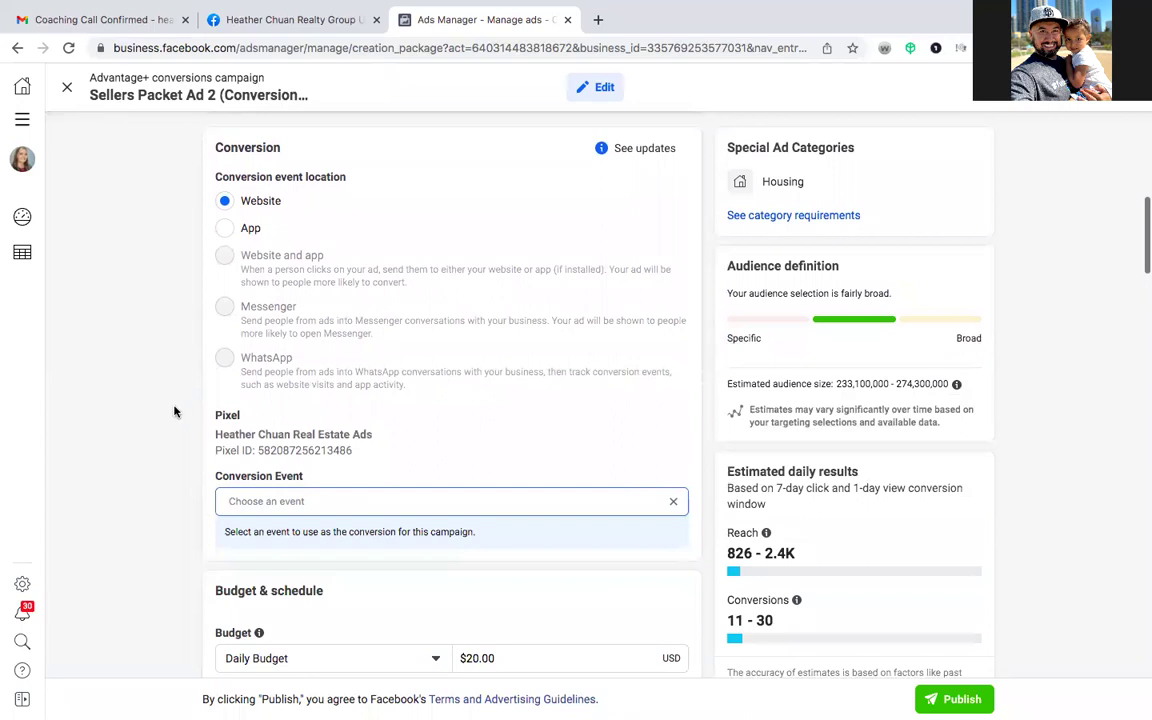
scroll(174, 411, "down", 3)
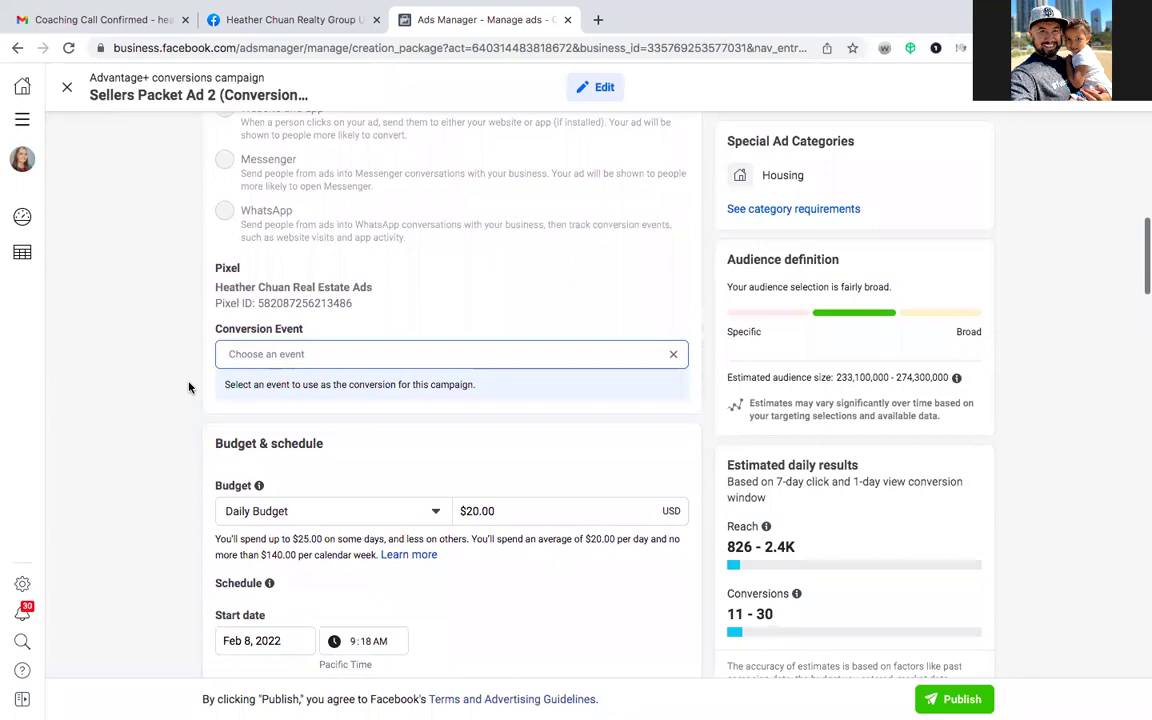
- Choose Seller Guide Leads as the conversion event
left_click(321, 356)
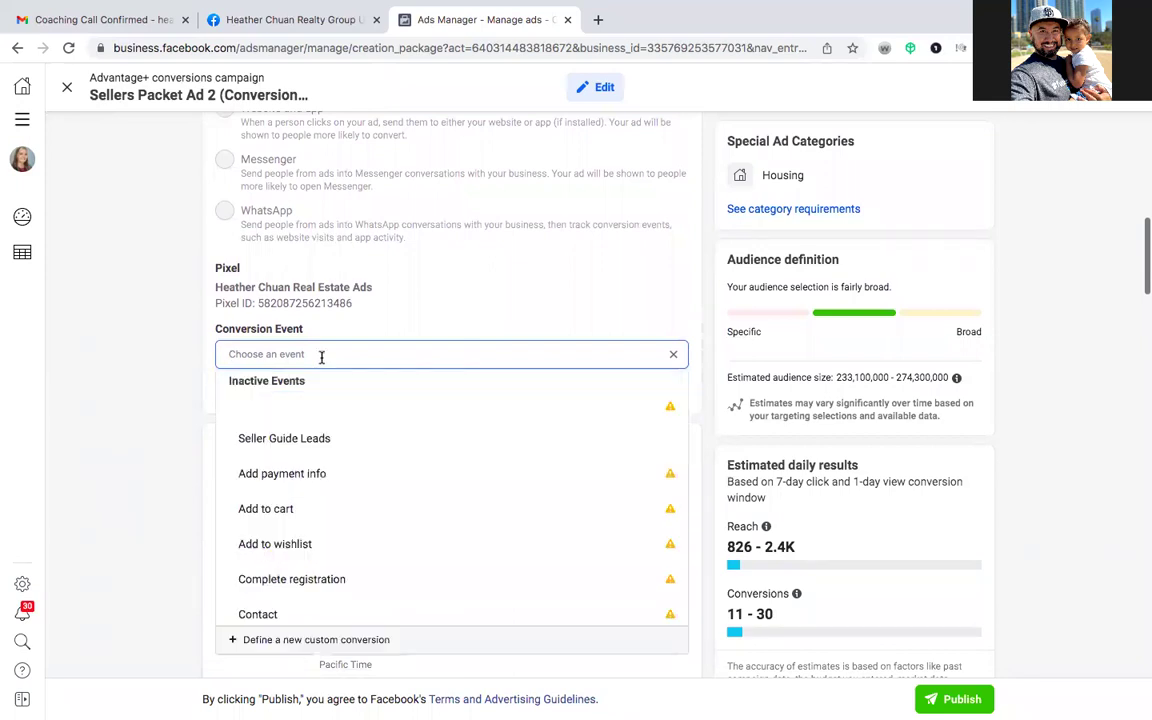
scroll(330, 507, "down", 1)
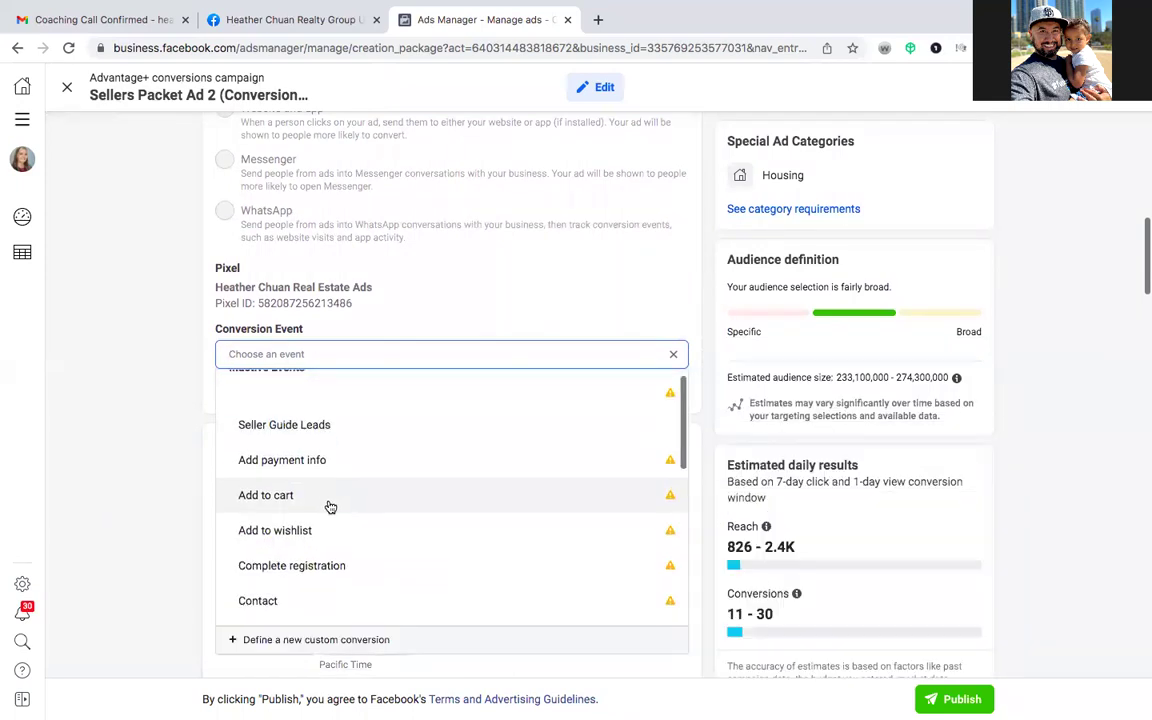
left_click(316, 407)
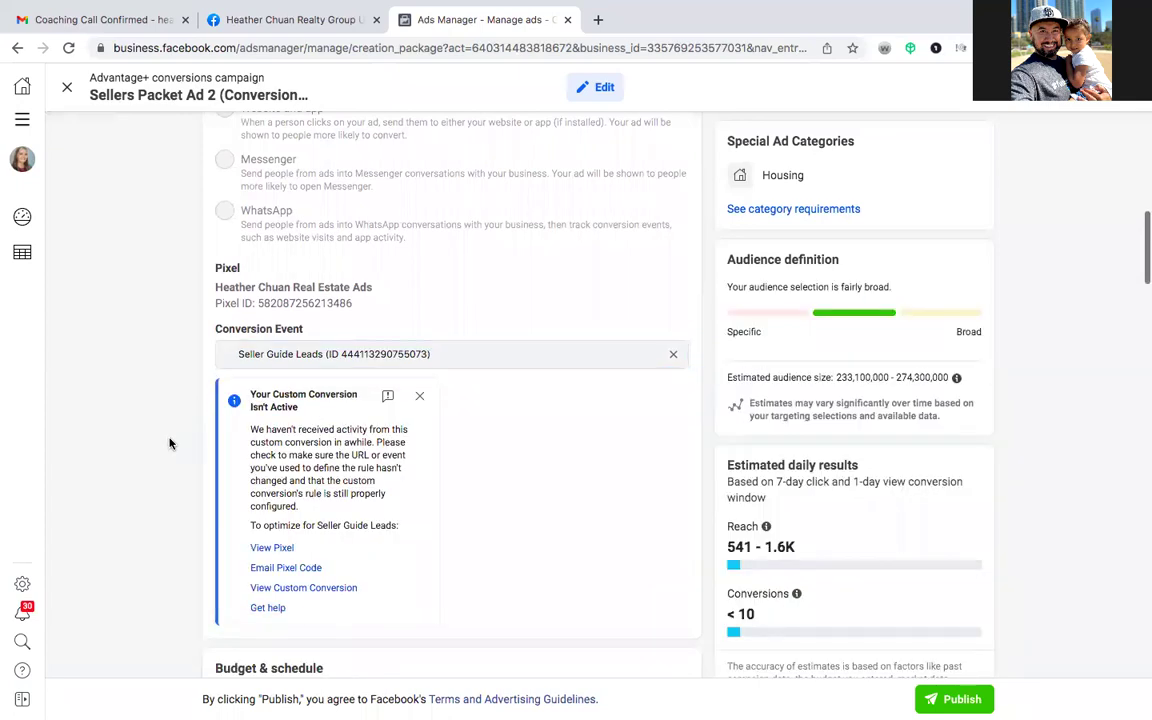
scroll(170, 443, "down", 3)
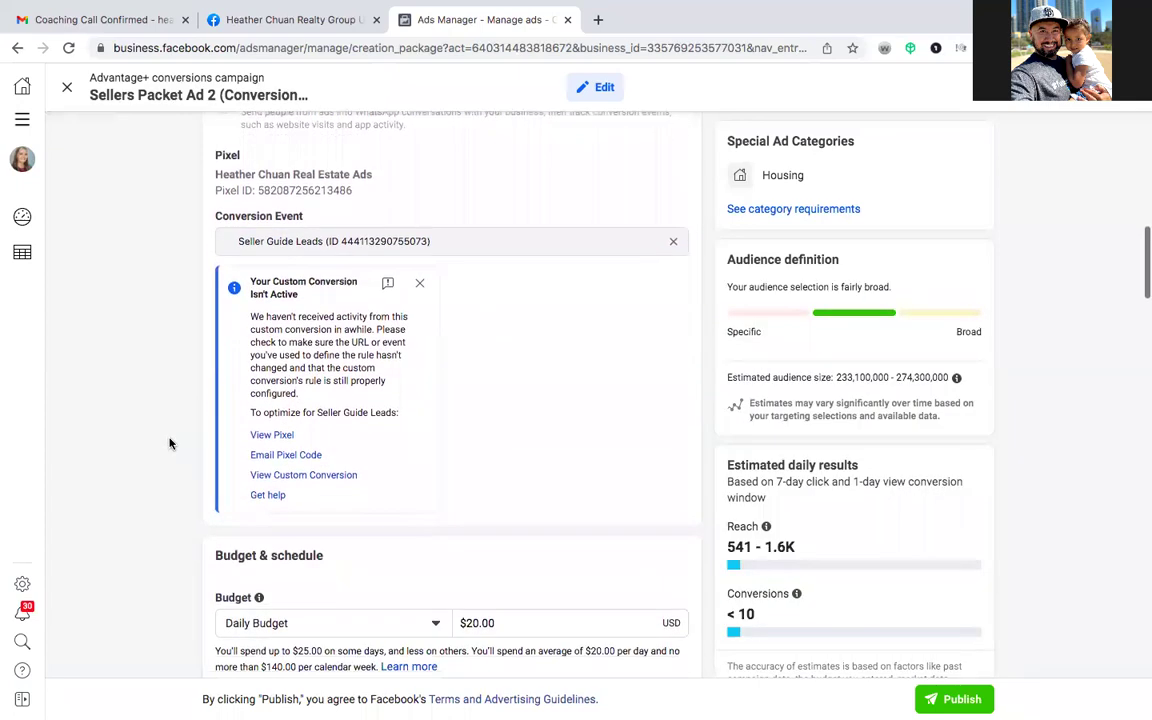
scroll(170, 443, "down", 1)
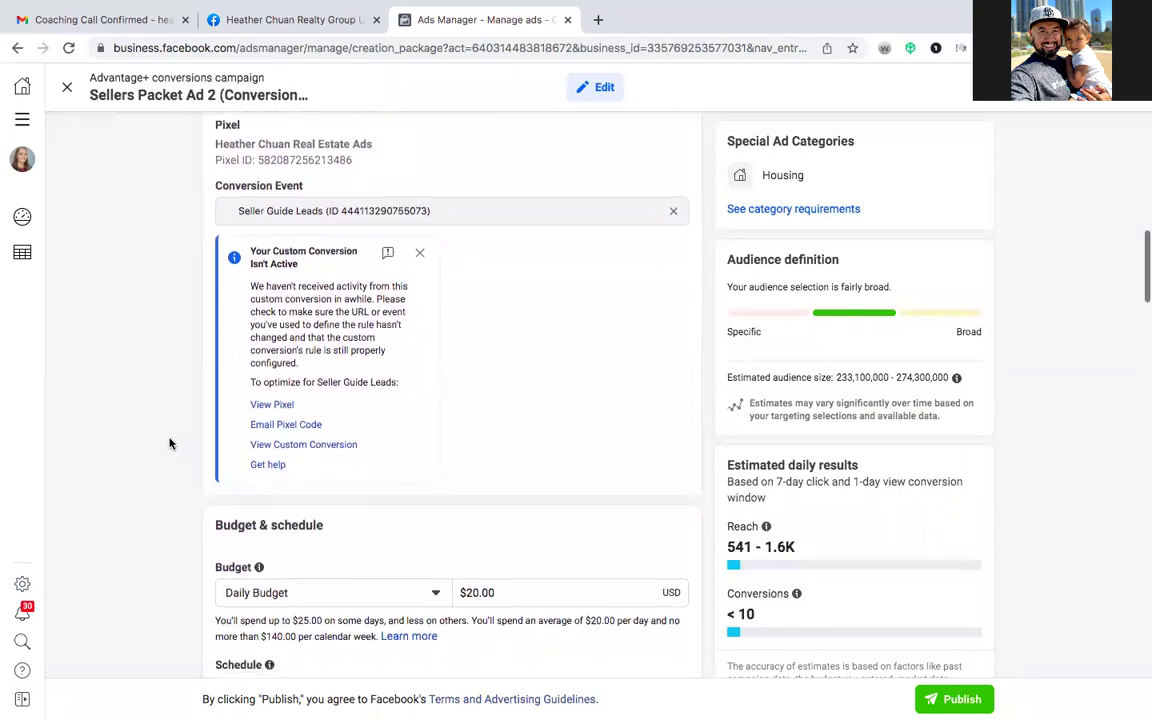
scroll(170, 443, "up", 1)
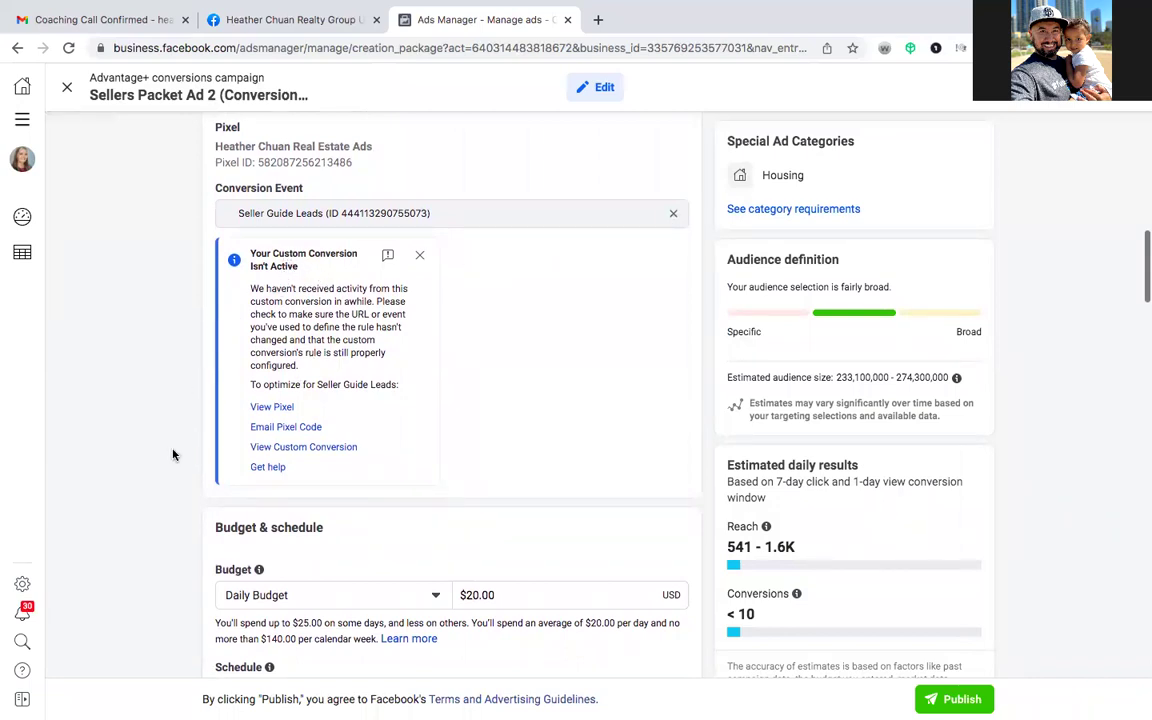
- Dismiss the inactive custom conversion notice and bring Budget & schedule into view
left_click(420, 255)
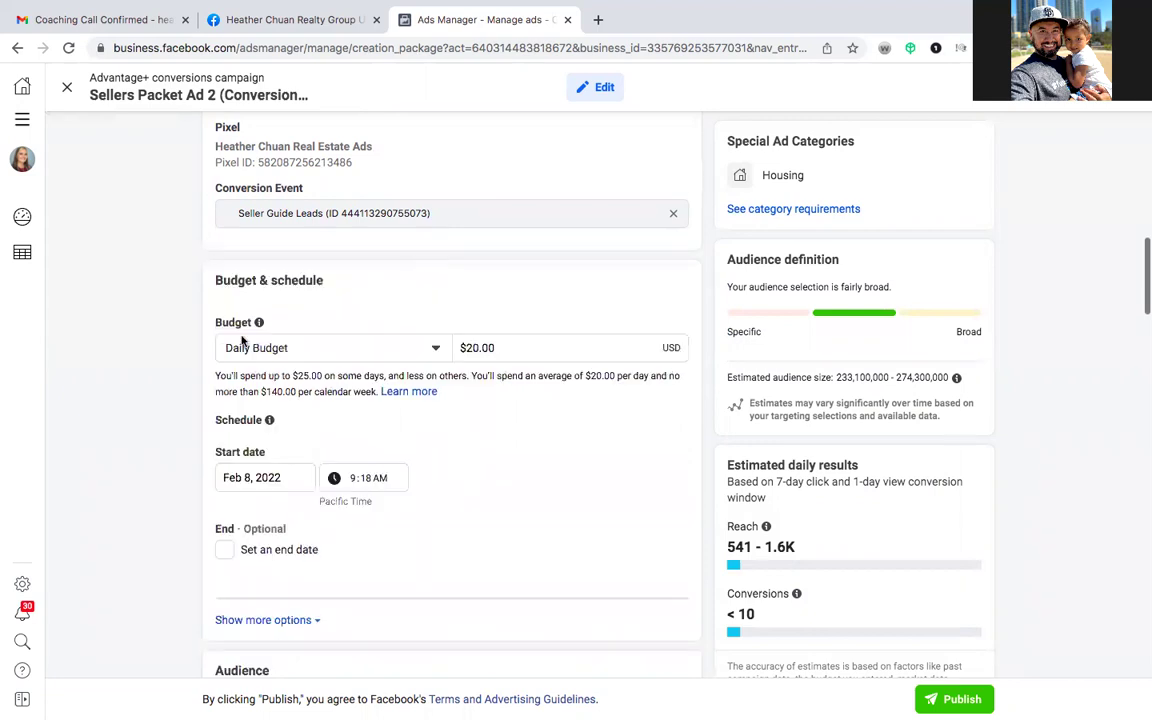
scroll(158, 388, "up", 3)
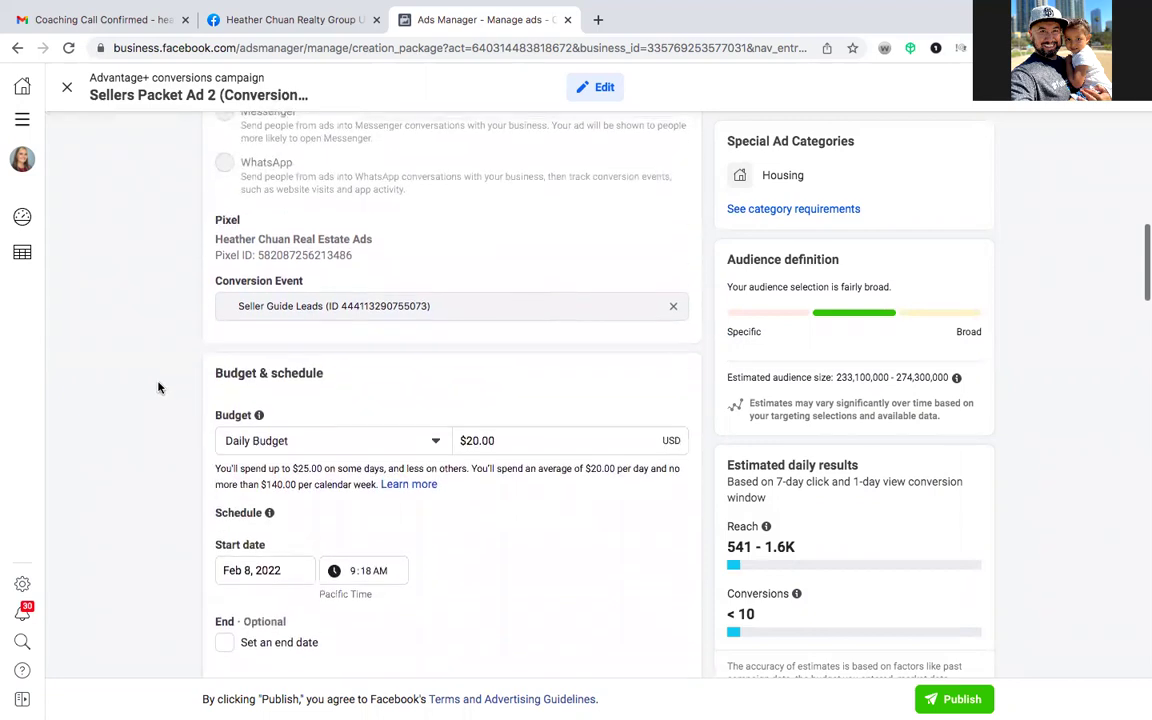
scroll(158, 388, "down", 3)
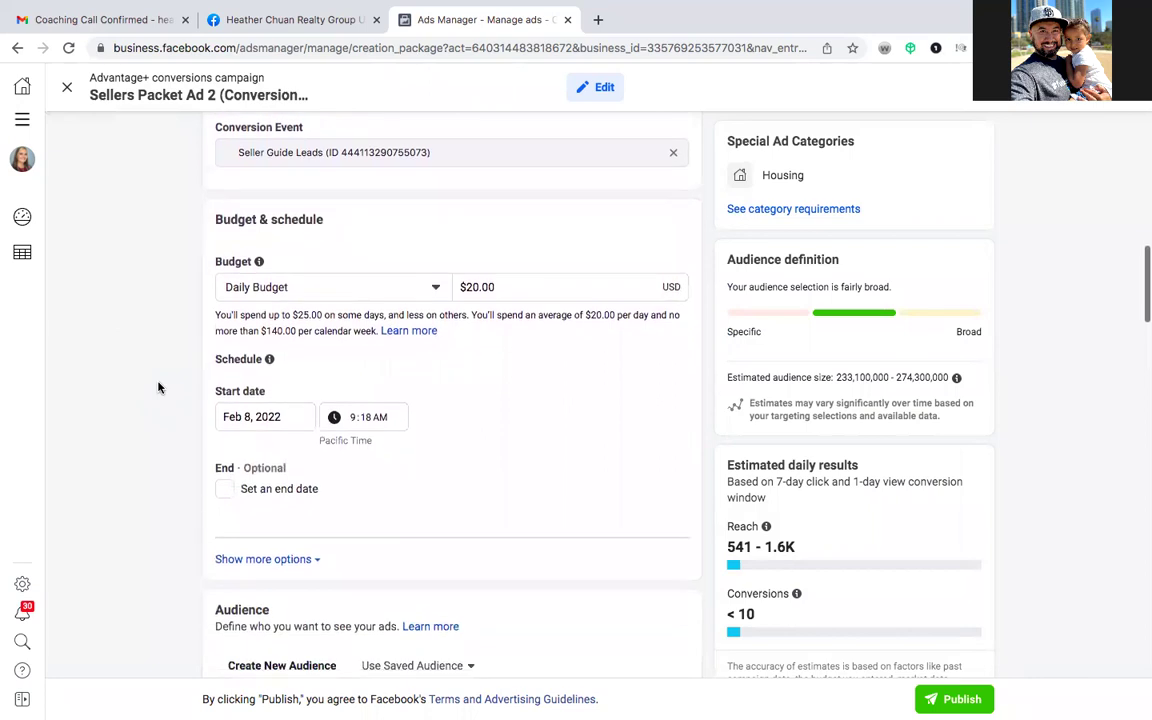
- Switch the ad set from a $20.00 daily budget to a $150.00 Lifetime Budget
left_click(435, 268)
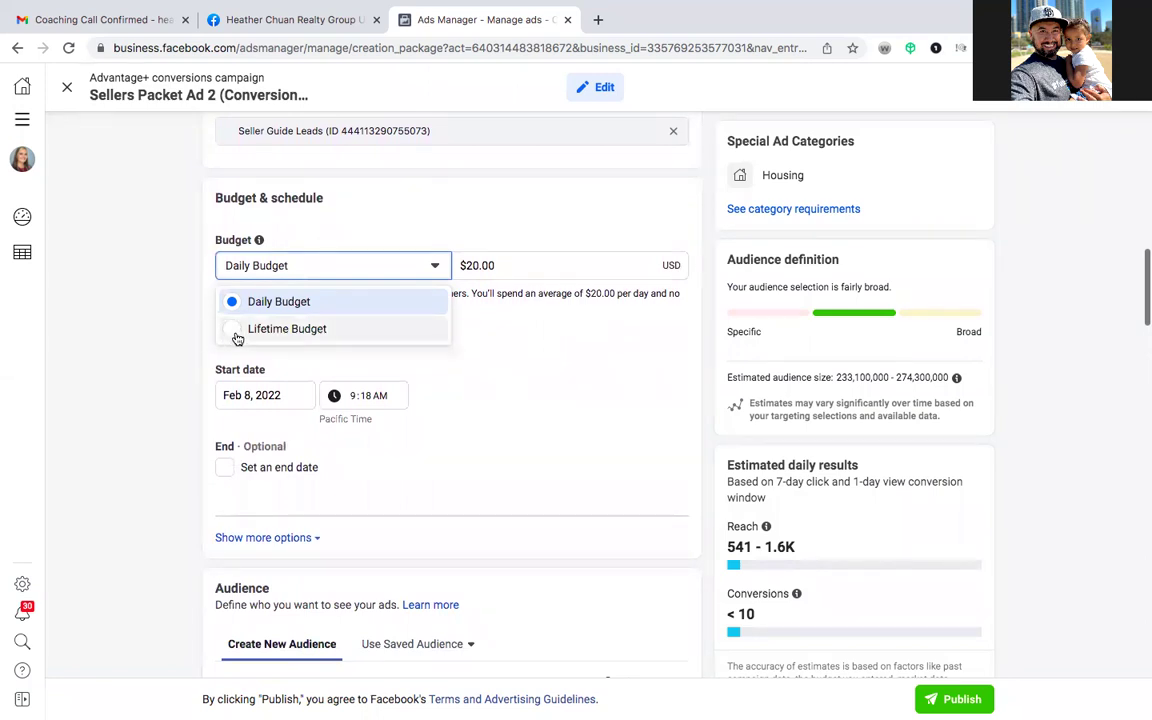
left_click(194, 325)
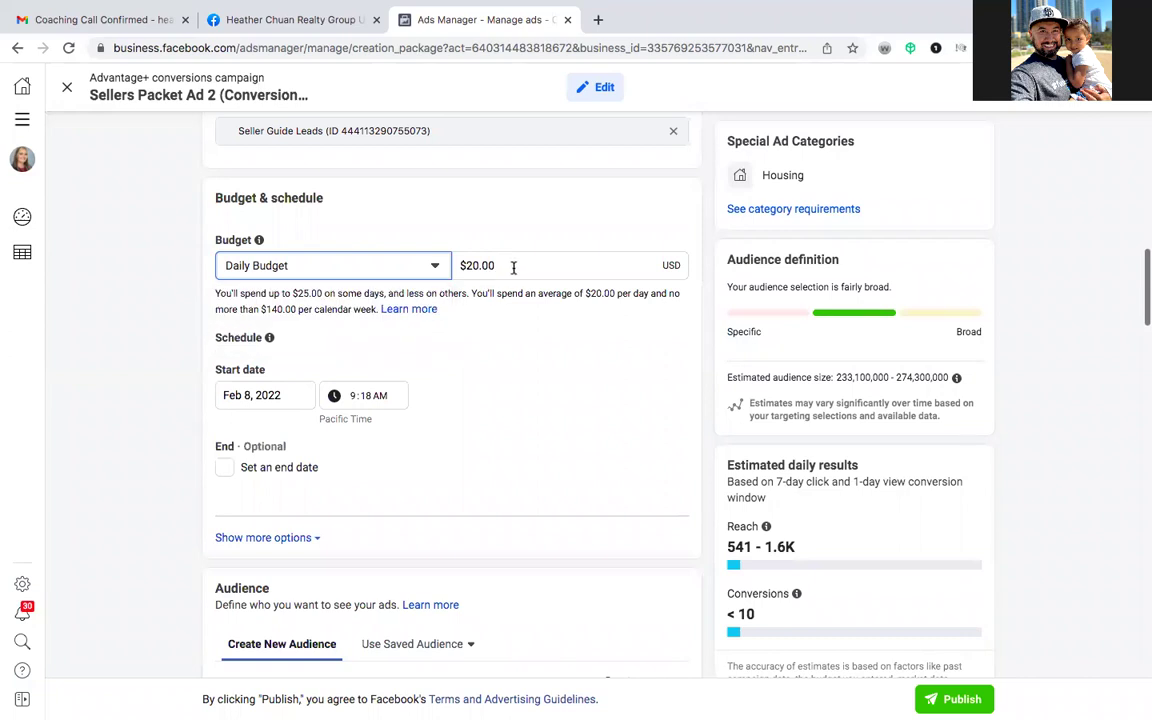
left_click(435, 266)
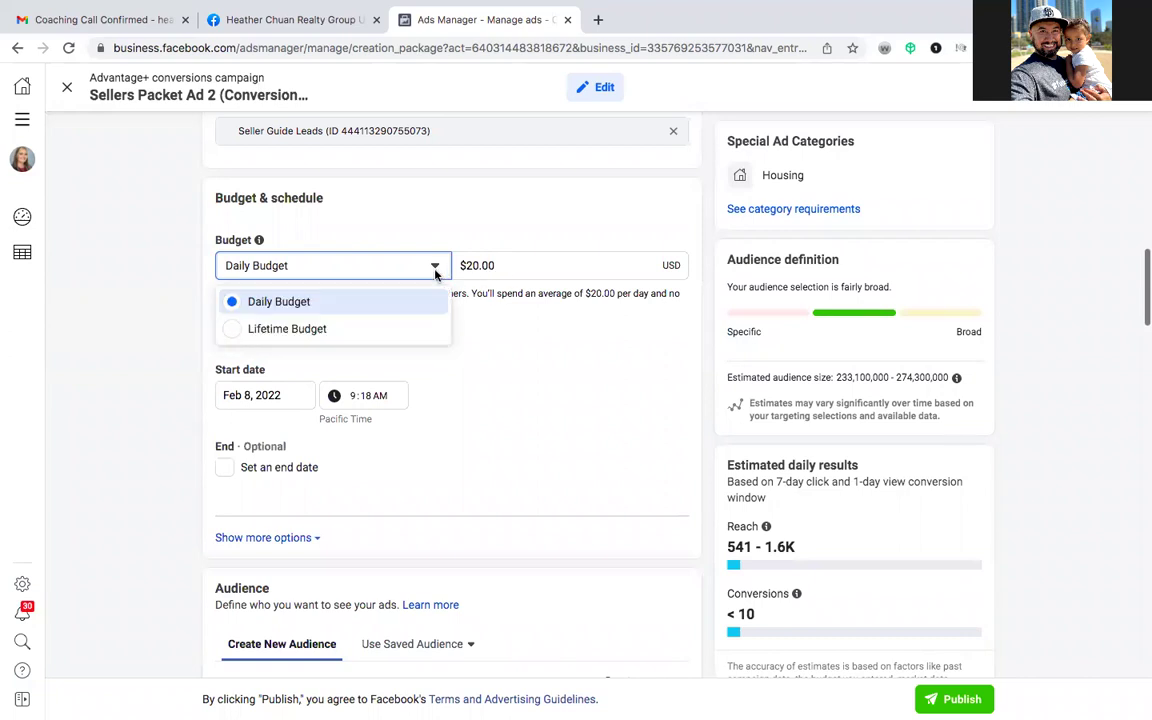
left_click(352, 331)
left_click(527, 268)
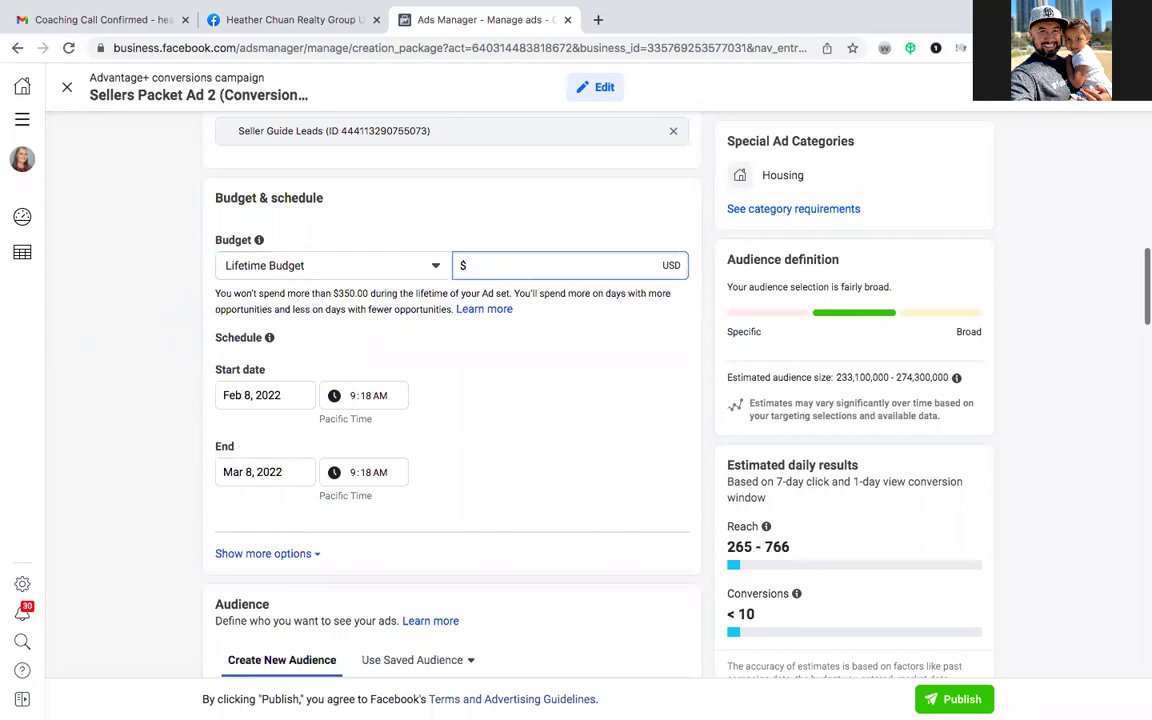
type(".00")
left_click(145, 395)
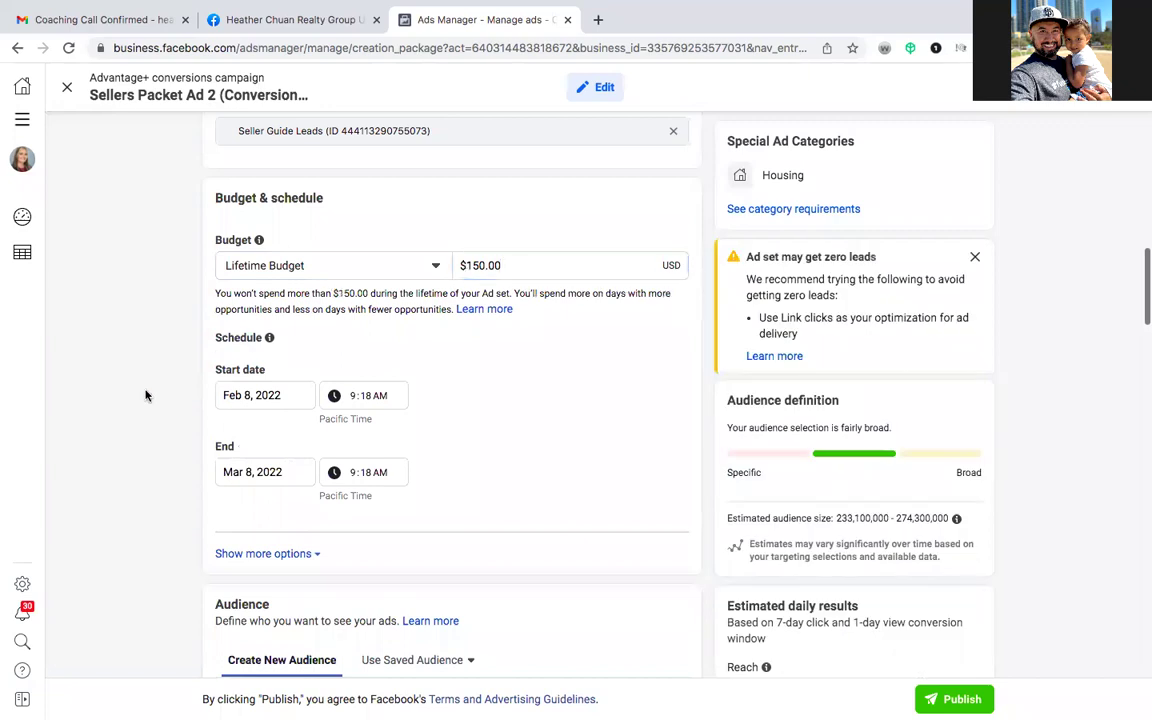
- Set the ad set start to Feb 9, 2022 at 4:00 AM
left_click(286, 395)
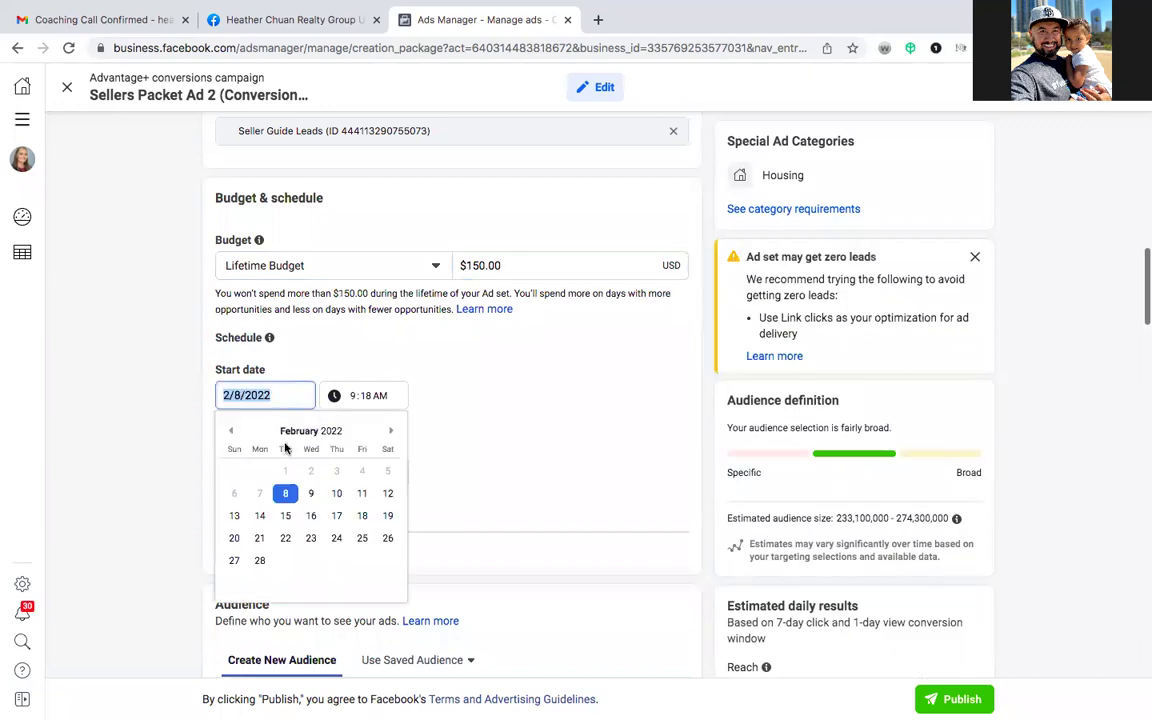
left_click(311, 493)
left_click(368, 396)
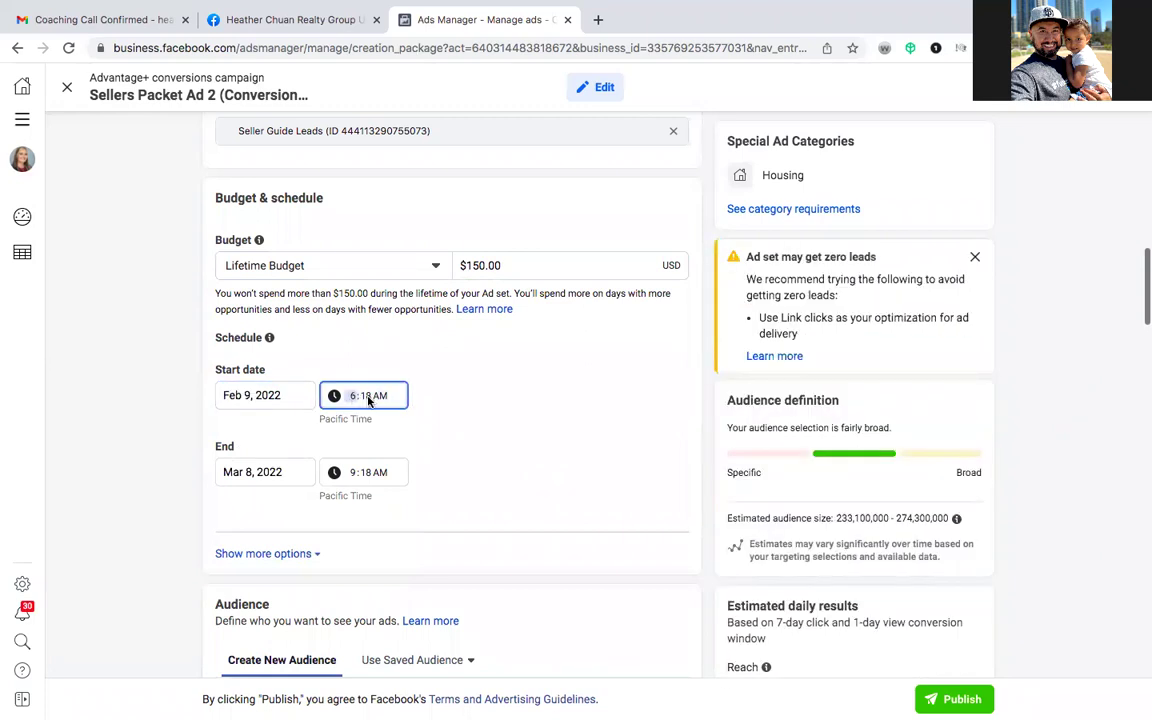
type("6")
left_click(352, 396)
type("4")
left_click(427, 419)
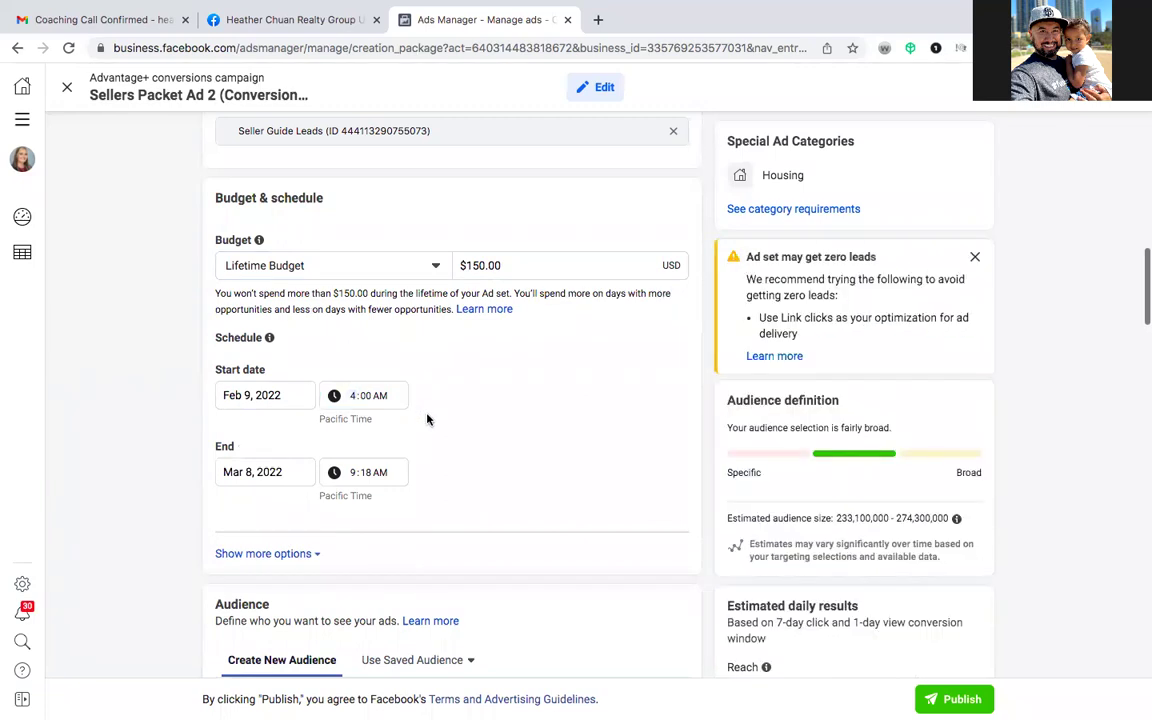
- Set the ad set end to Feb 23, 2022 at 4:00 AM
scroll(383, 440, "down", 2)
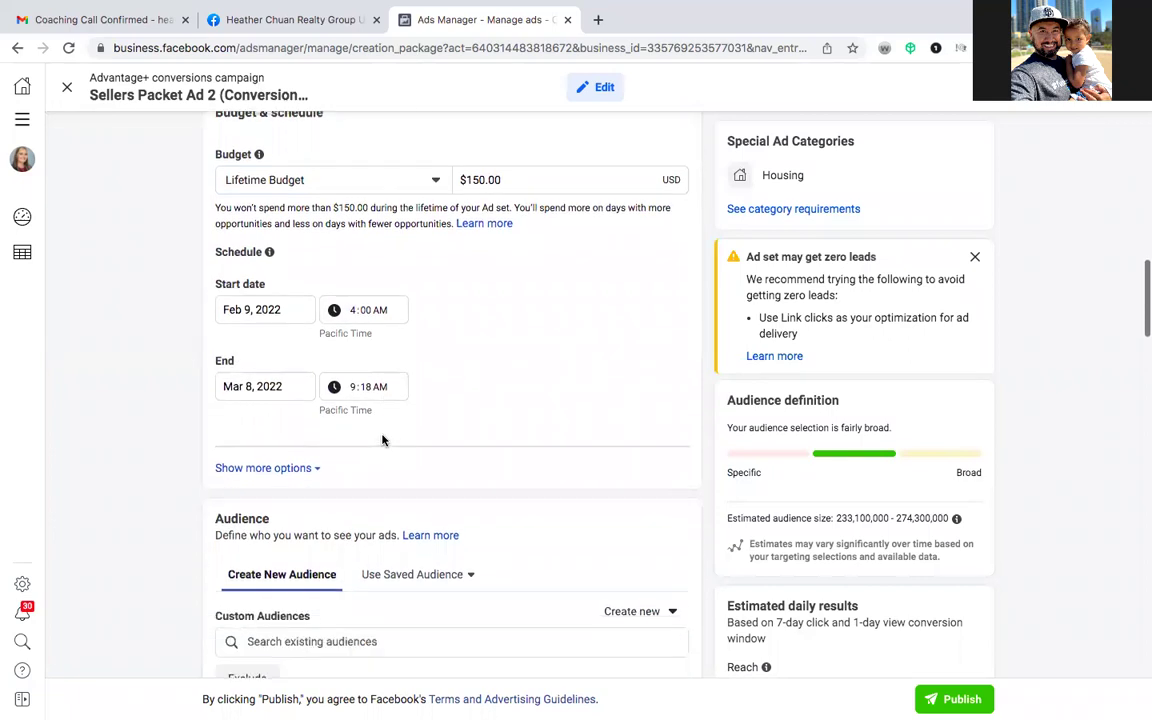
left_click(286, 389)
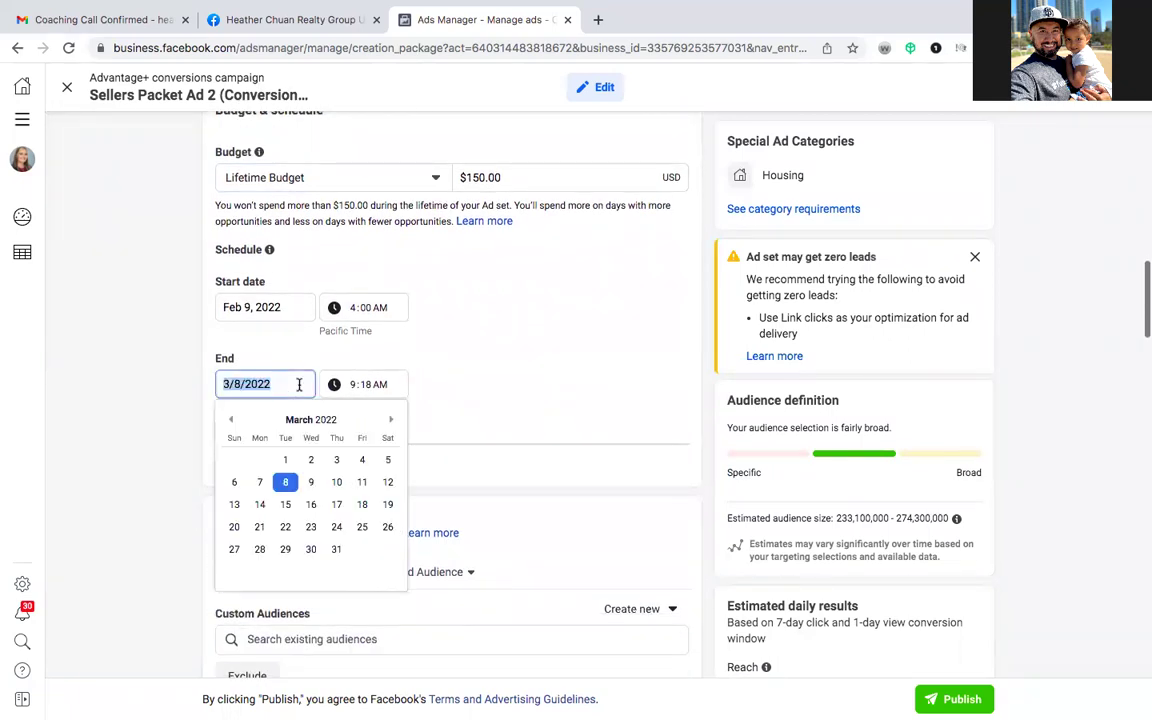
left_click(234, 420)
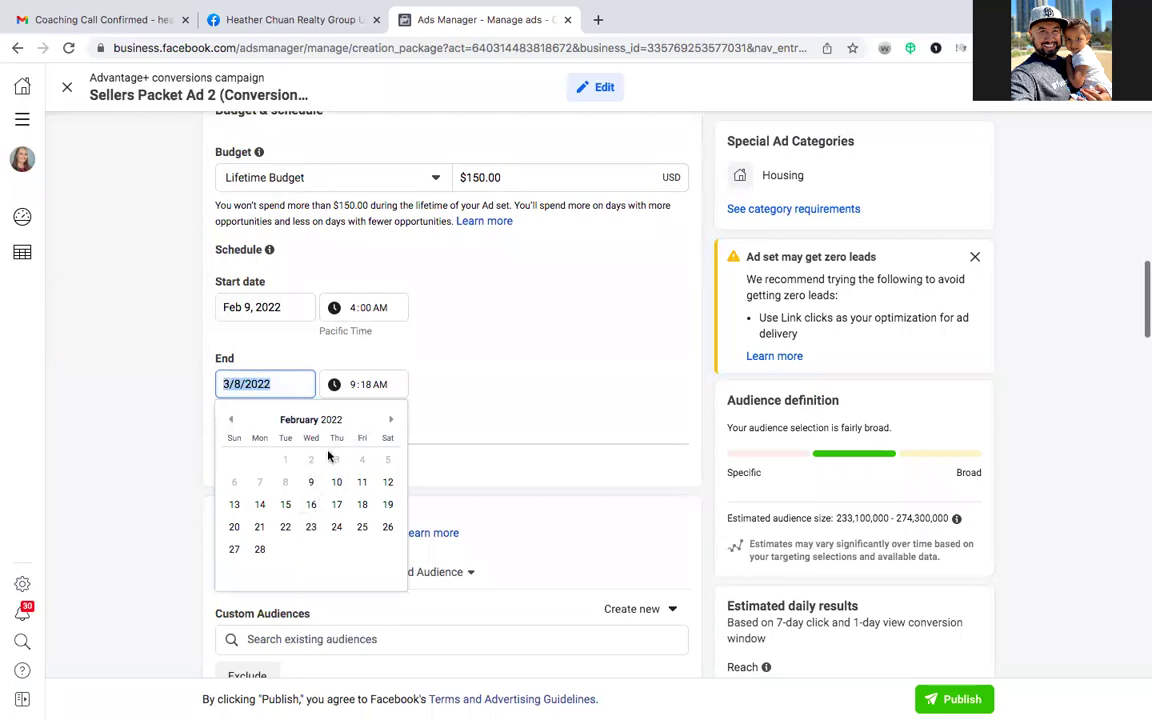
left_click(311, 527)
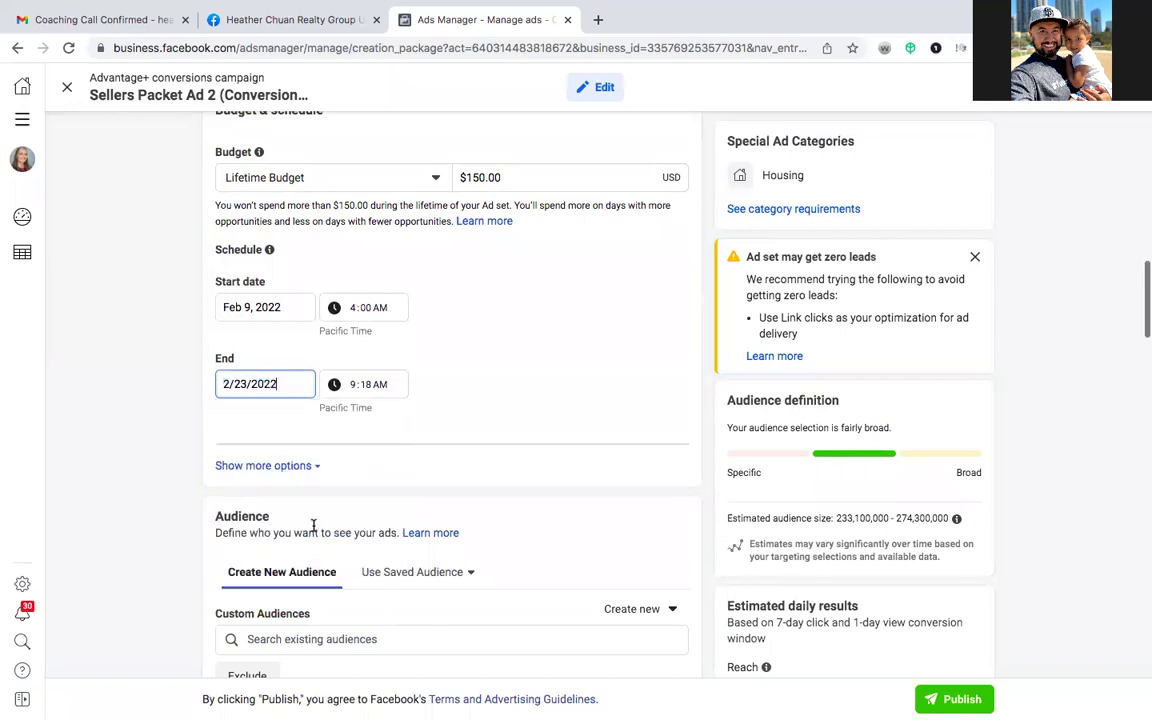
left_click(353, 386)
left_click(373, 388)
type("00")
left_click(442, 393)
scroll(141, 411, "down", 2)
scroll(141, 413, "down", 1)
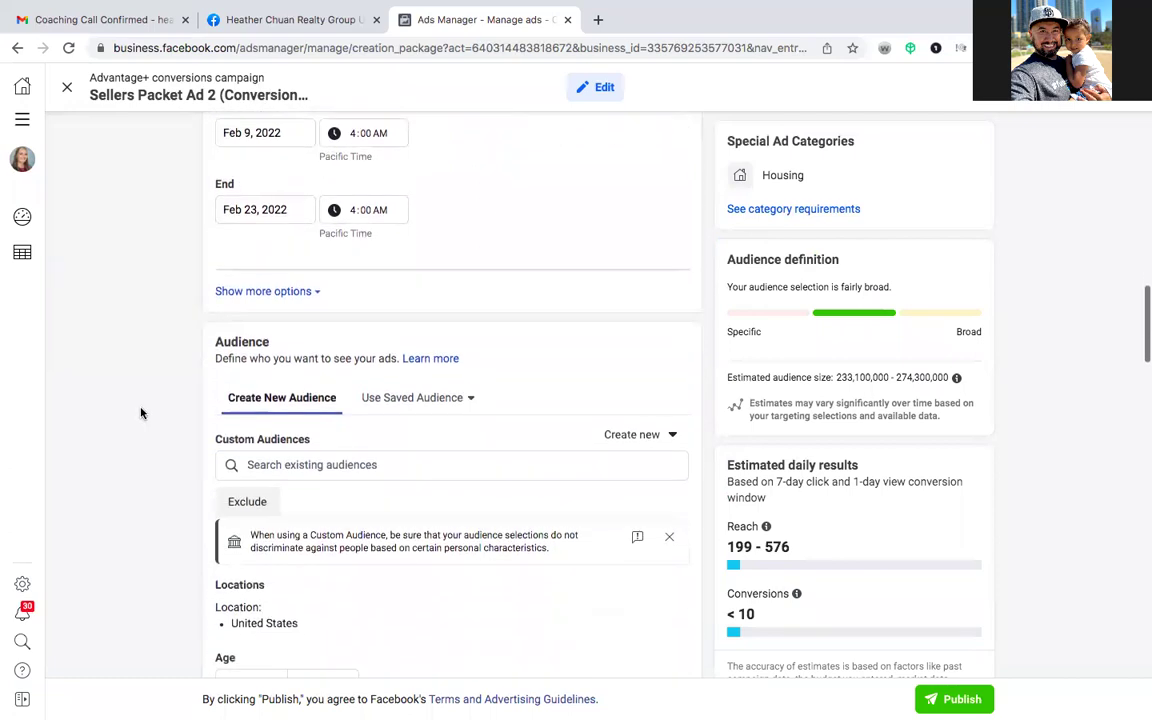
- Add the custom audience 'Seller Guide Landing Page Visitors (ONLY)' to the ad set
scroll(141, 413, "down", 1)
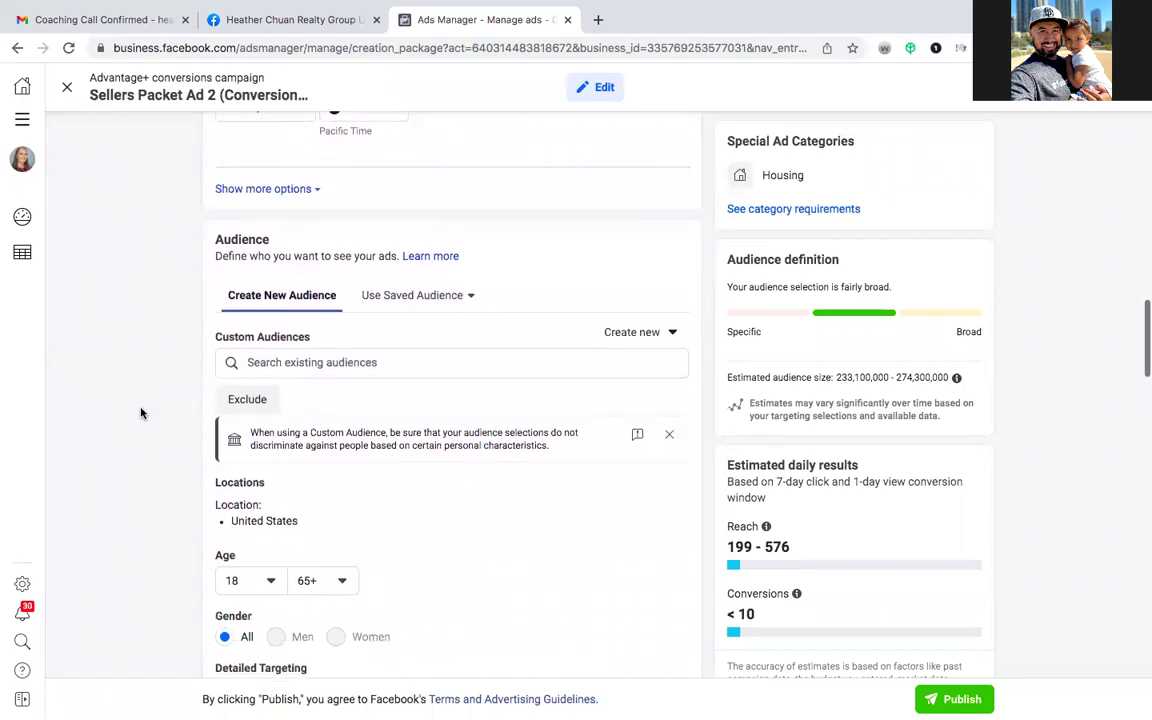
scroll(141, 413, "down", 3)
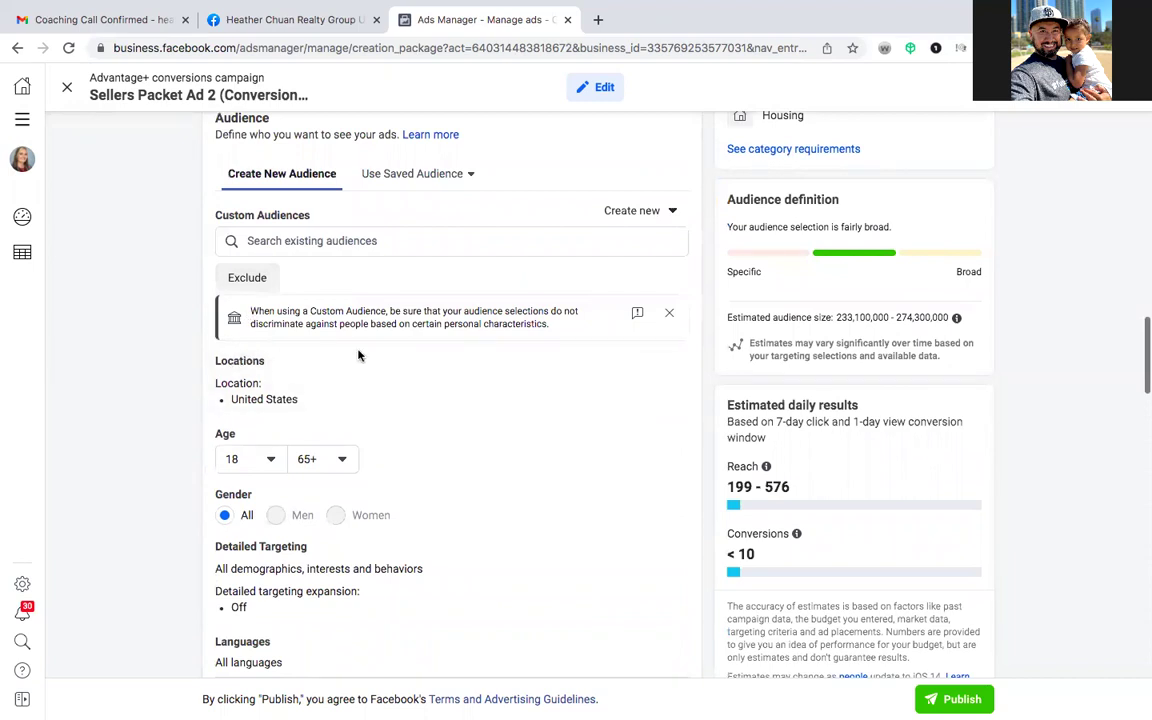
left_click(384, 242)
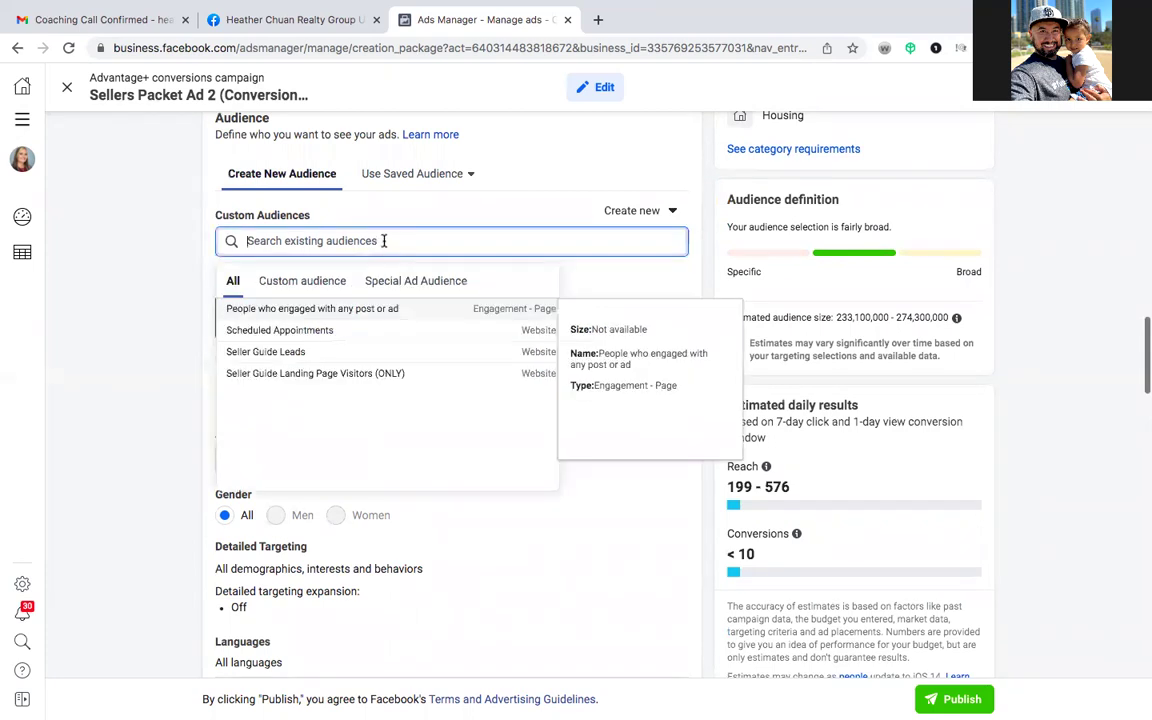
left_click(333, 374)
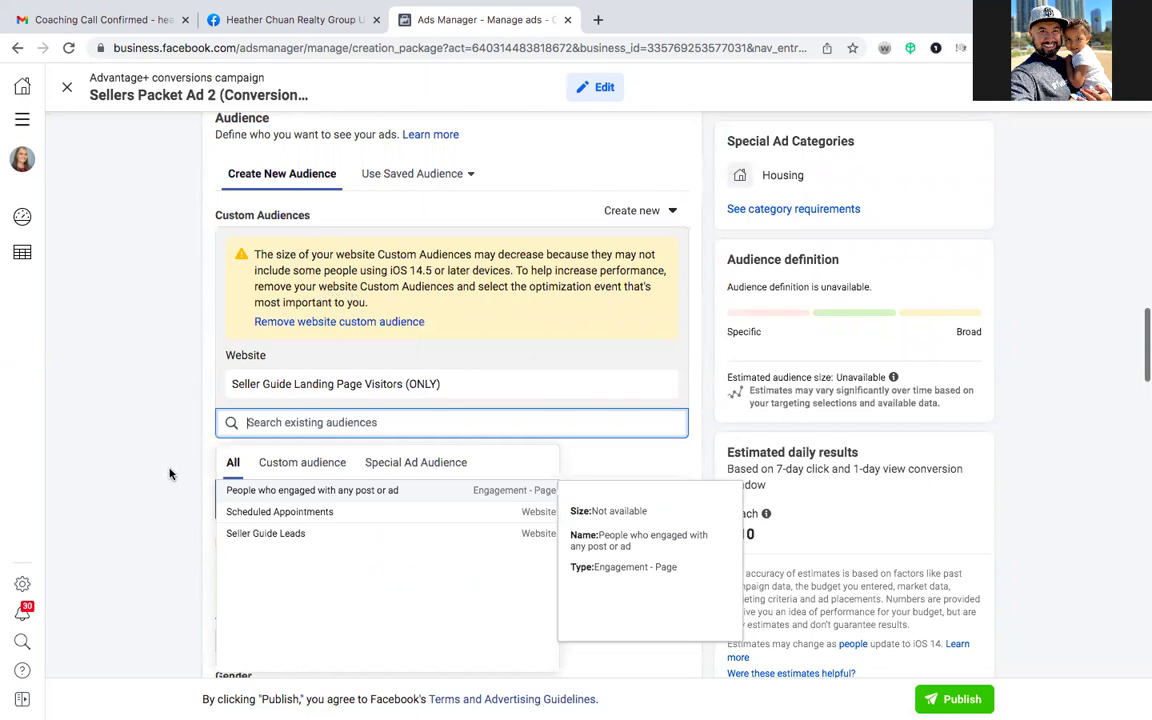
scroll(170, 474, "down", 2)
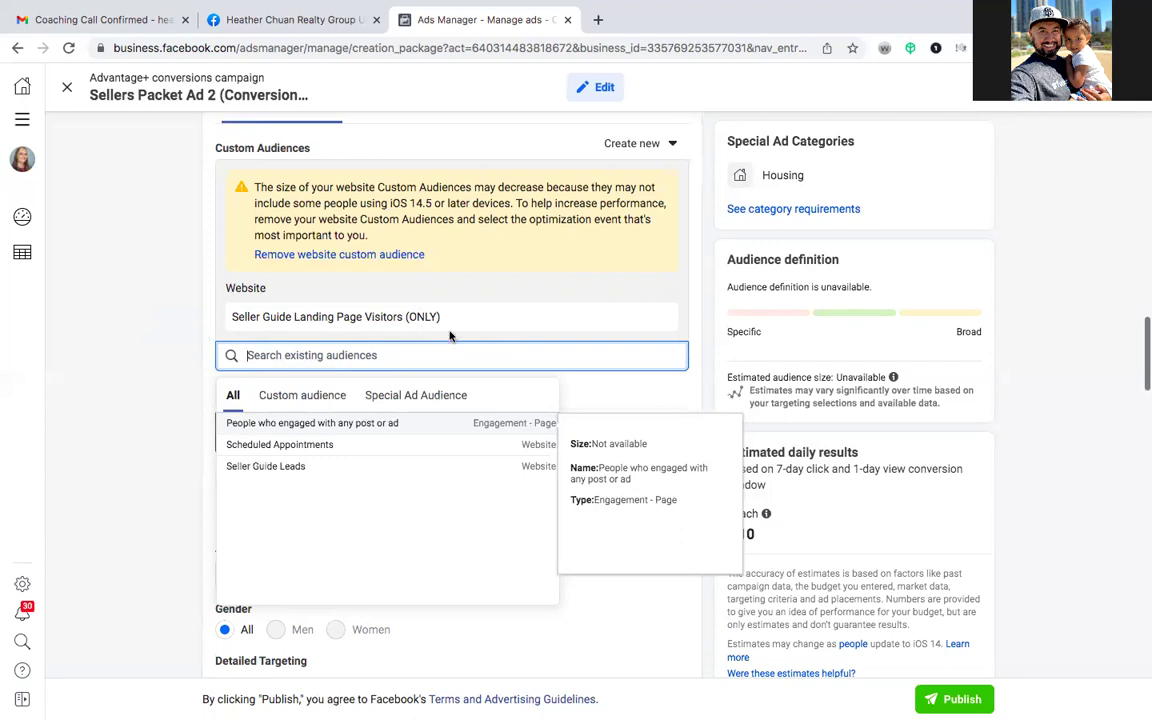
- Remove United States from the ad set's targeted locations
left_click(172, 411)
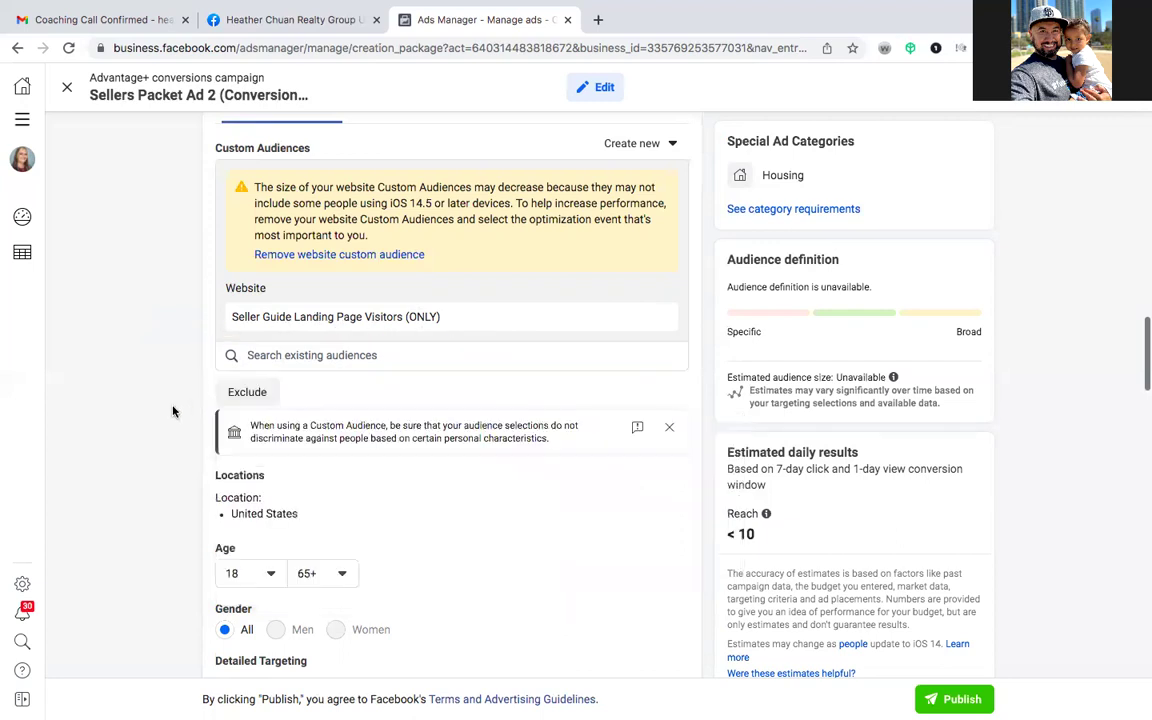
scroll(172, 408, "down", 2)
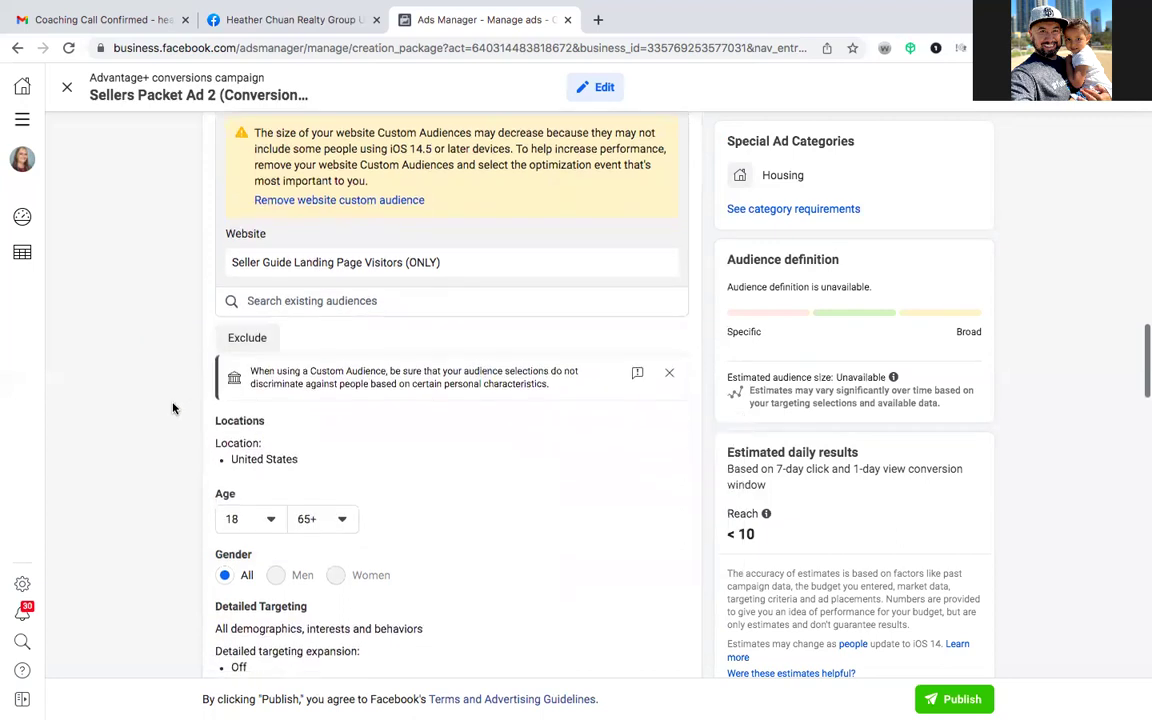
scroll(172, 408, "down", 4)
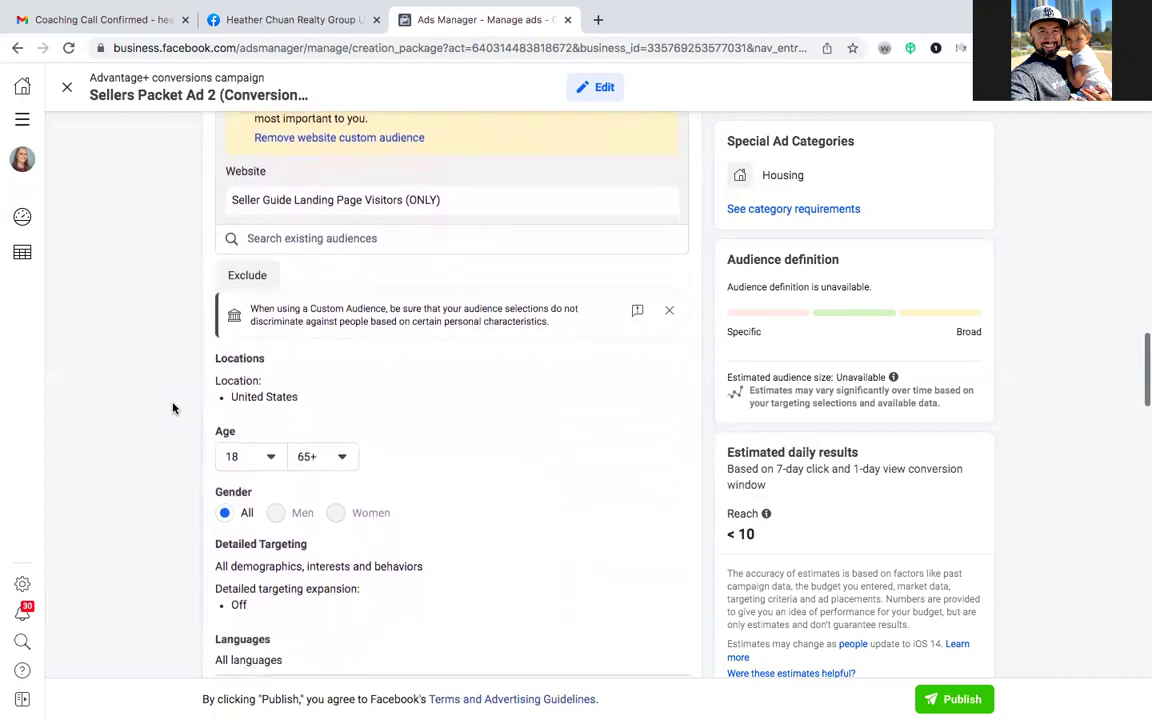
scroll(172, 408, "down", 2)
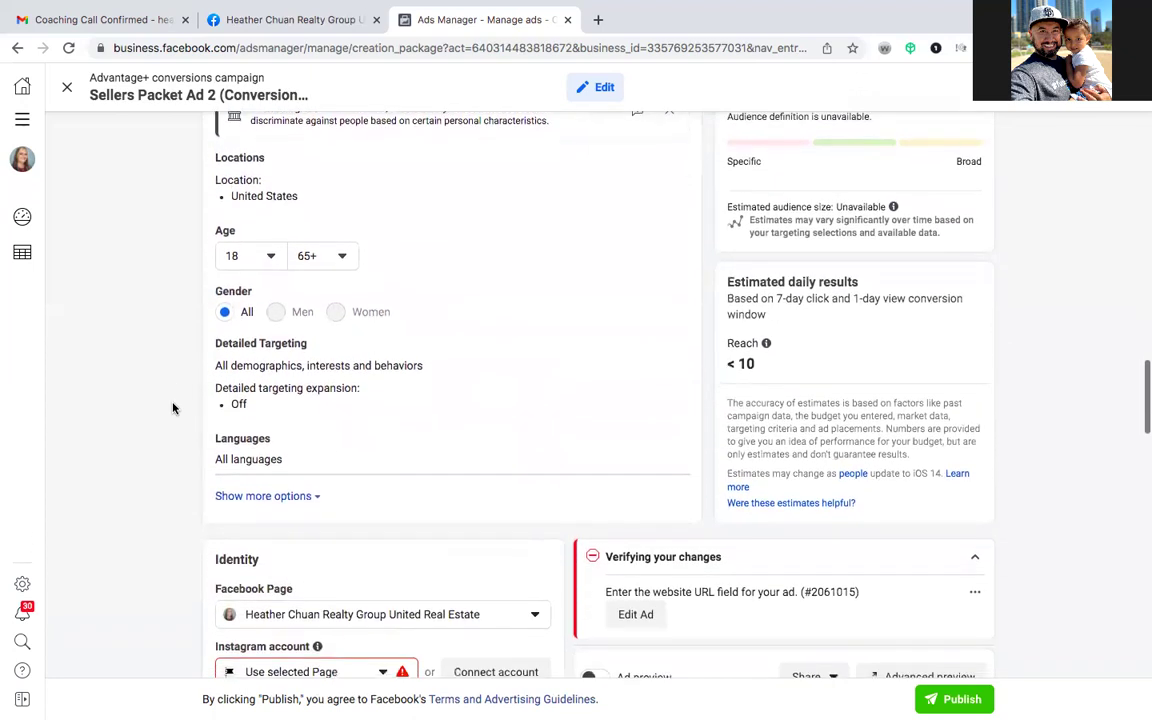
scroll(172, 408, "up", 5)
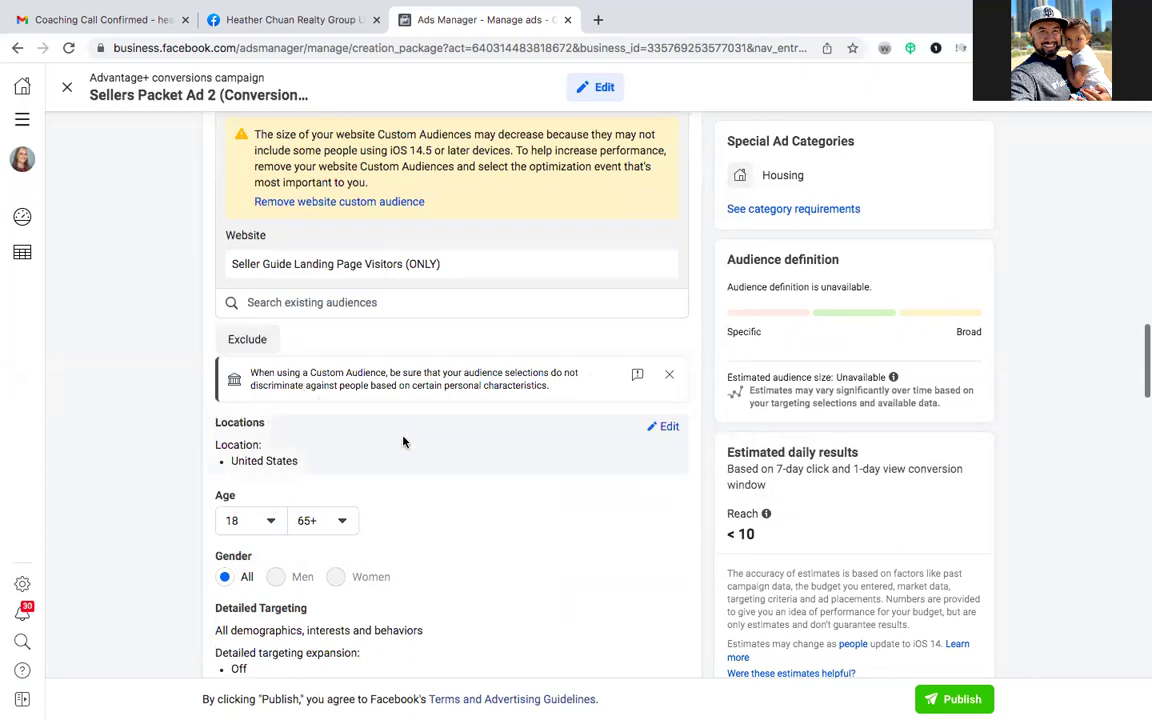
scroll(403, 442, "down", 1)
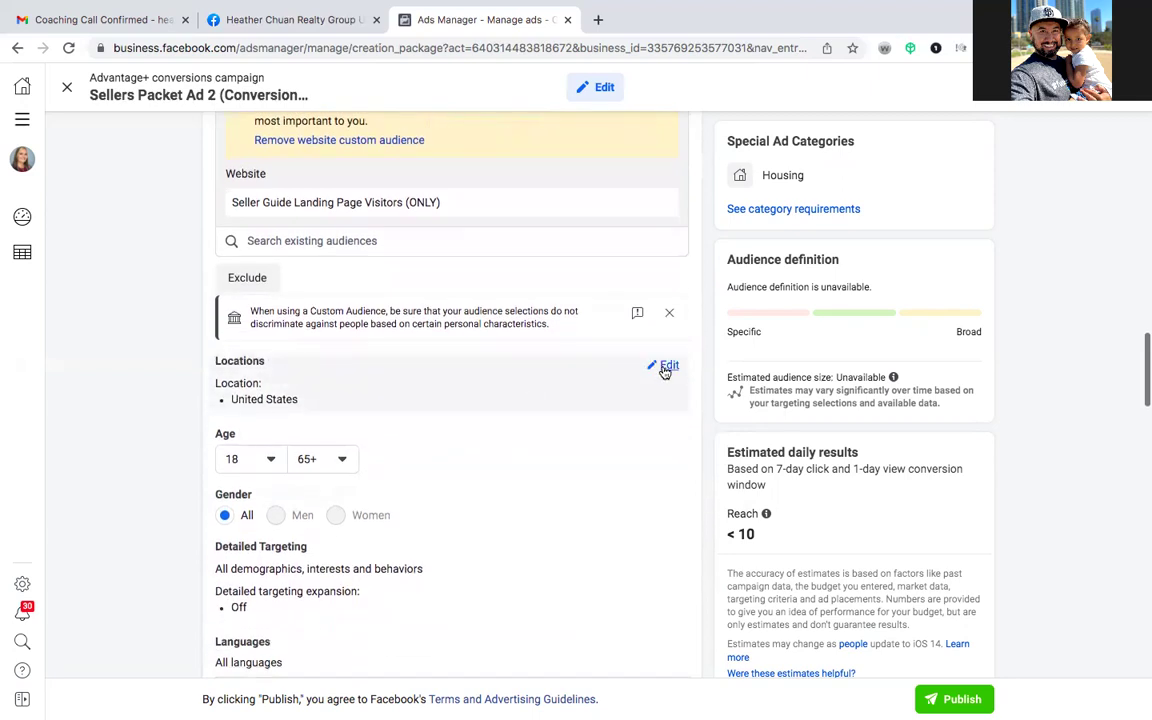
left_click(664, 368)
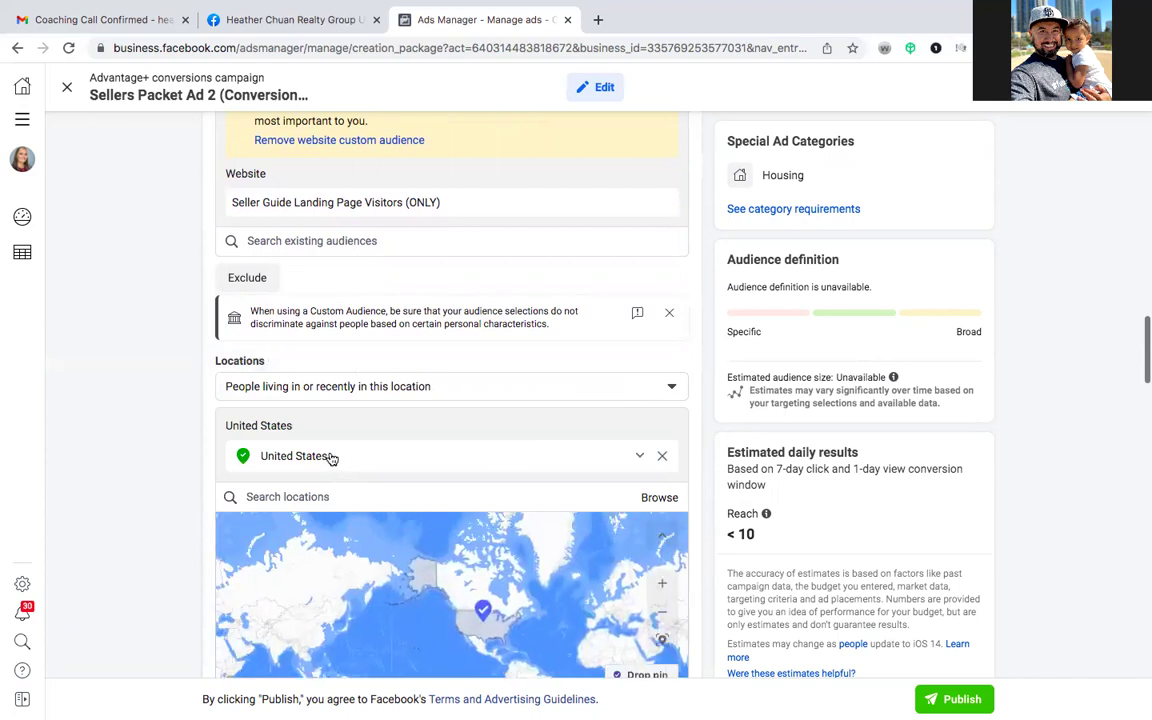
left_click(663, 456)
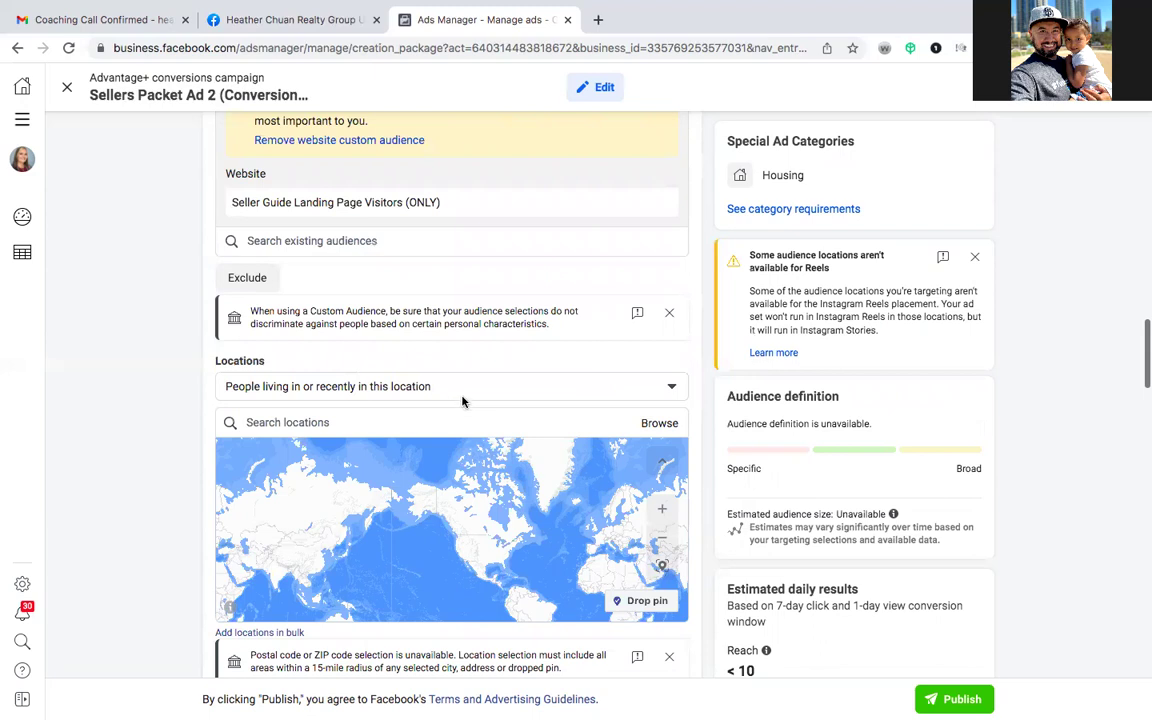
- Search locations for 'Wylie' to list Wylie, Texas, United States as a match
left_click(320, 423)
type("Wylie")
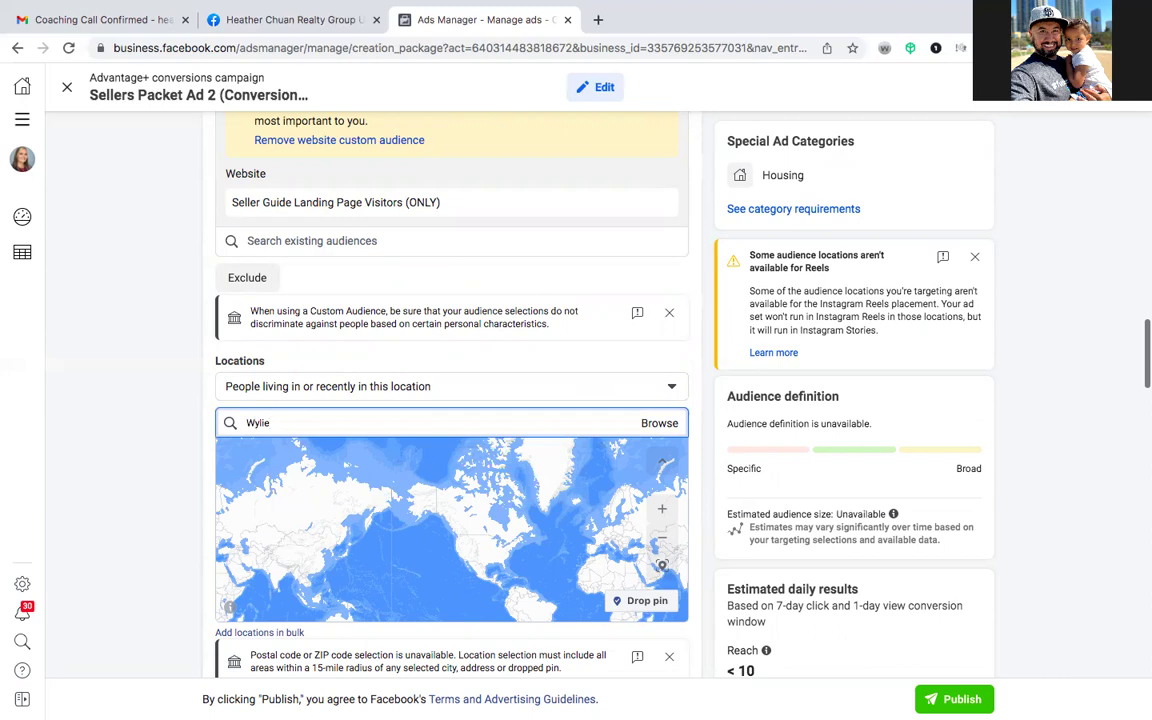
type(", RX")
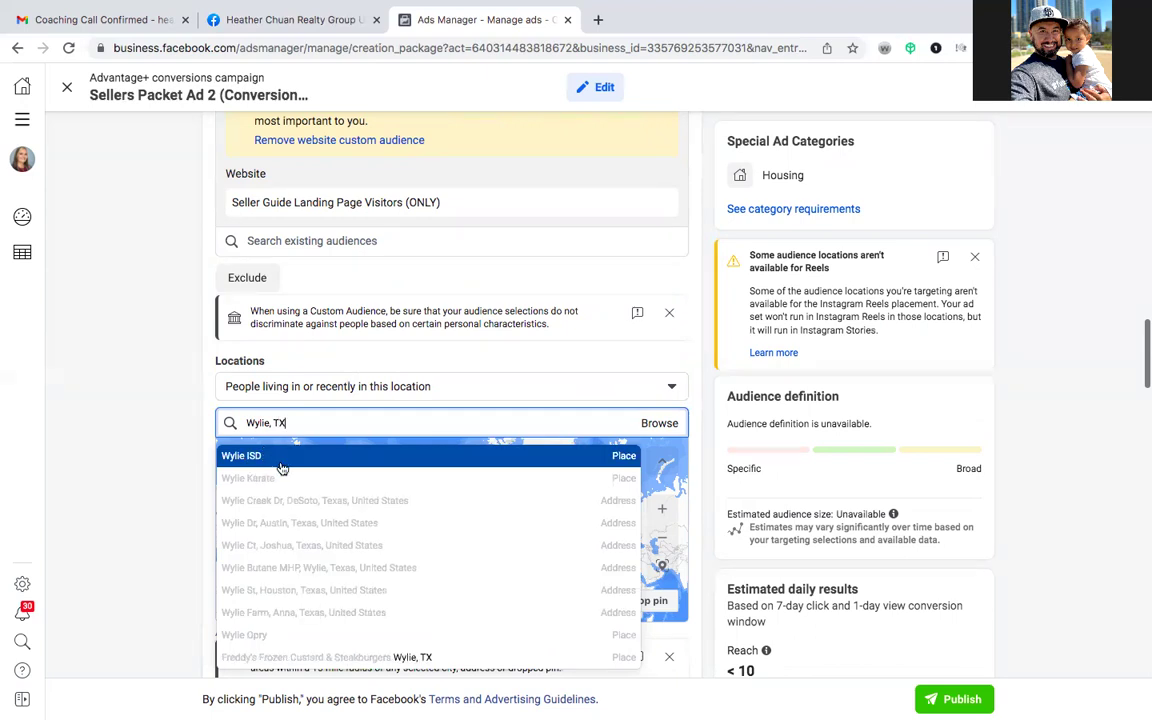
scroll(304, 527, "down", 1)
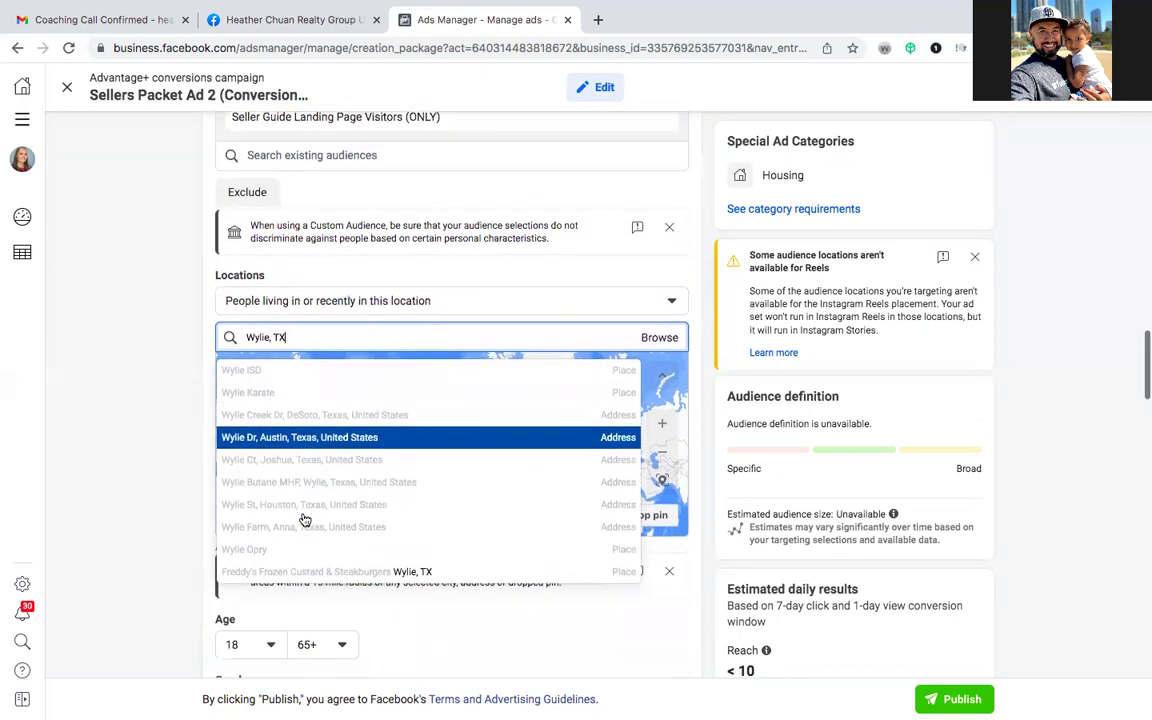
scroll(304, 521, "up", 1)
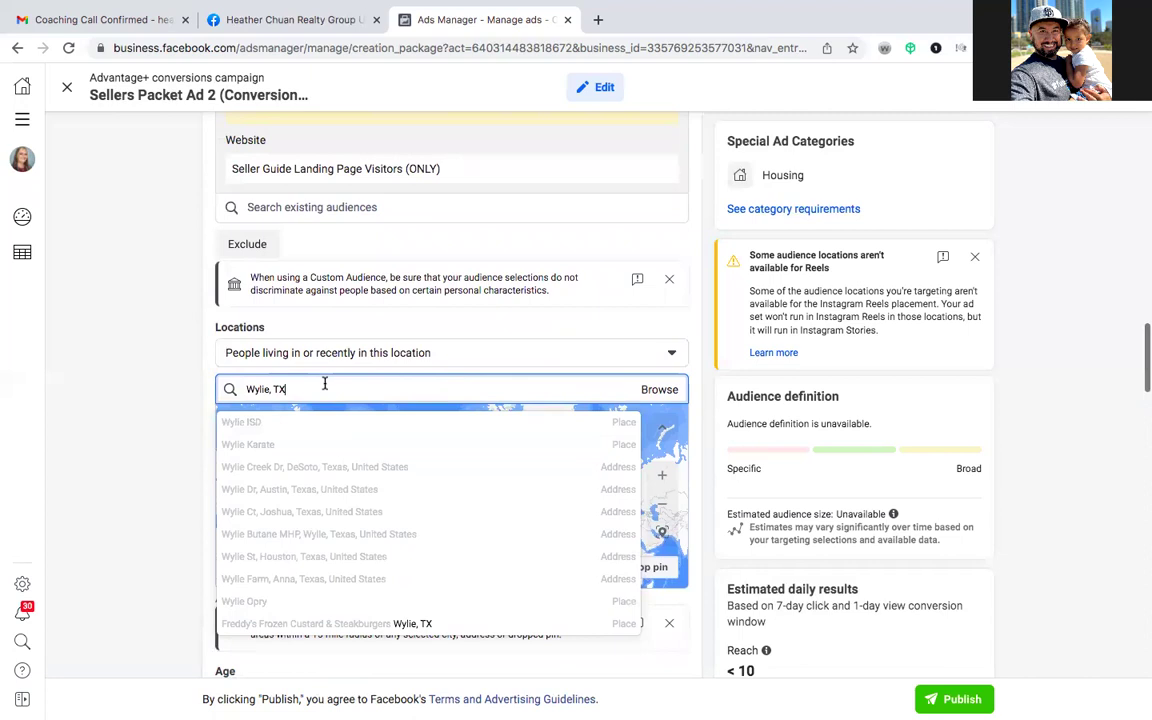
key("BackSpace")
key("BackSpace")
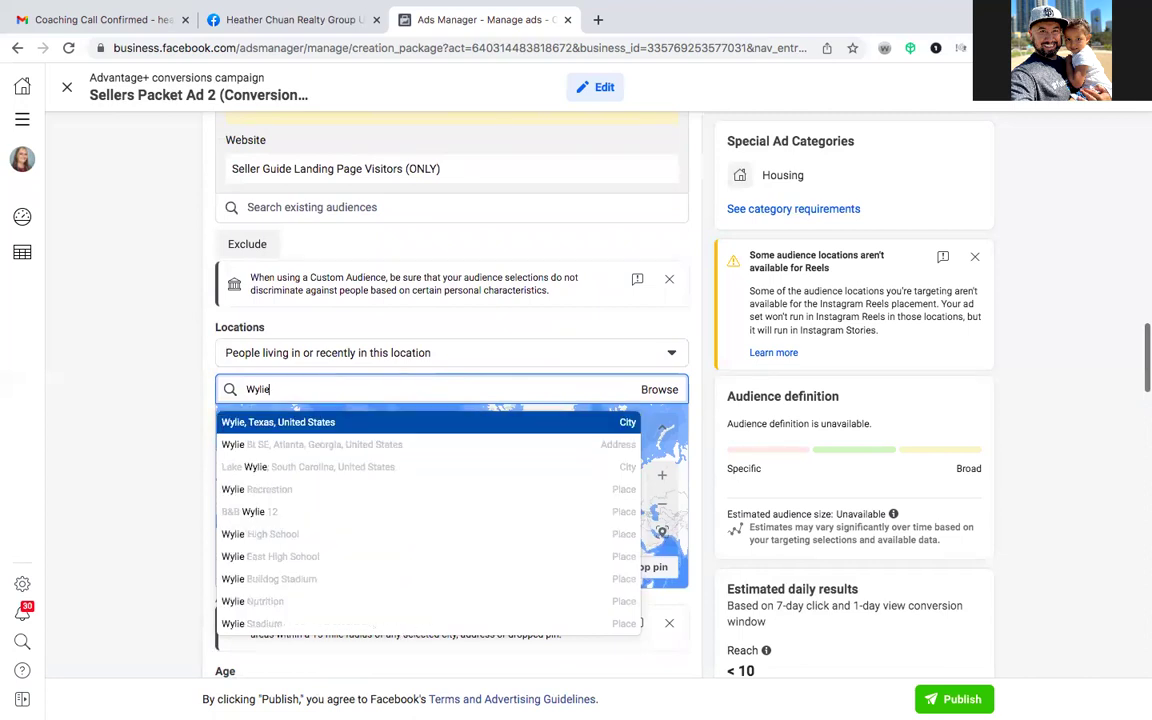
- Target Wylie, Texas with its radius widened to 50 miles
left_click(309, 424)
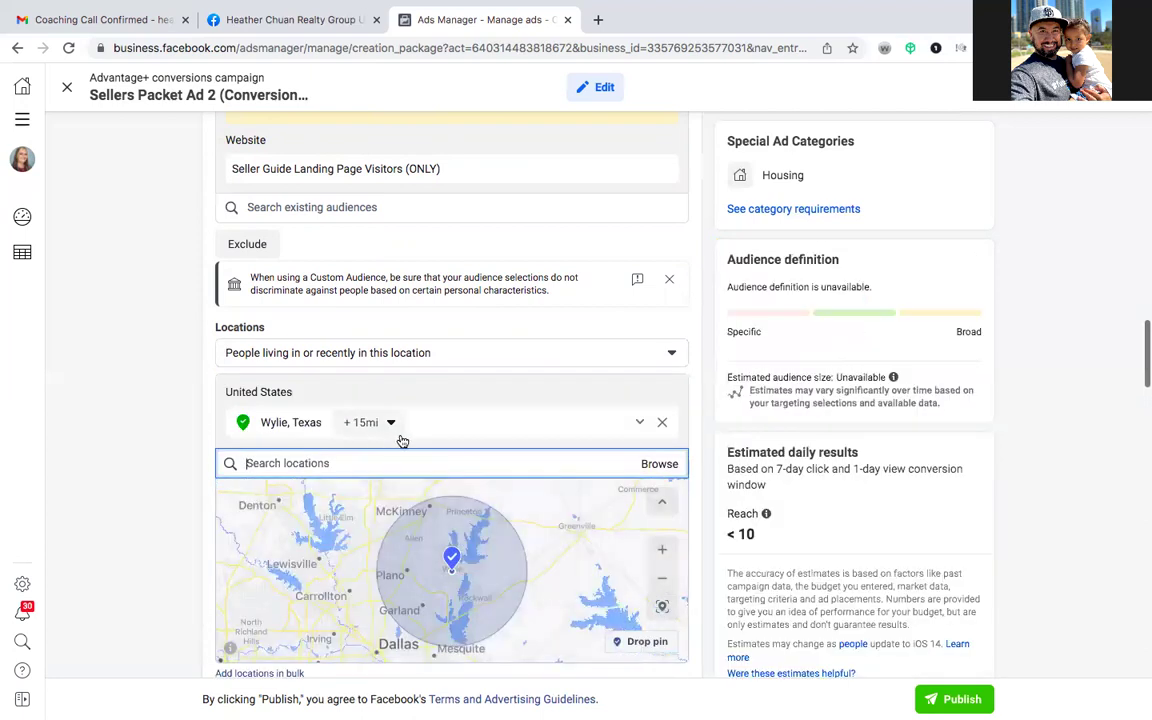
scroll(138, 485, "down", 2)
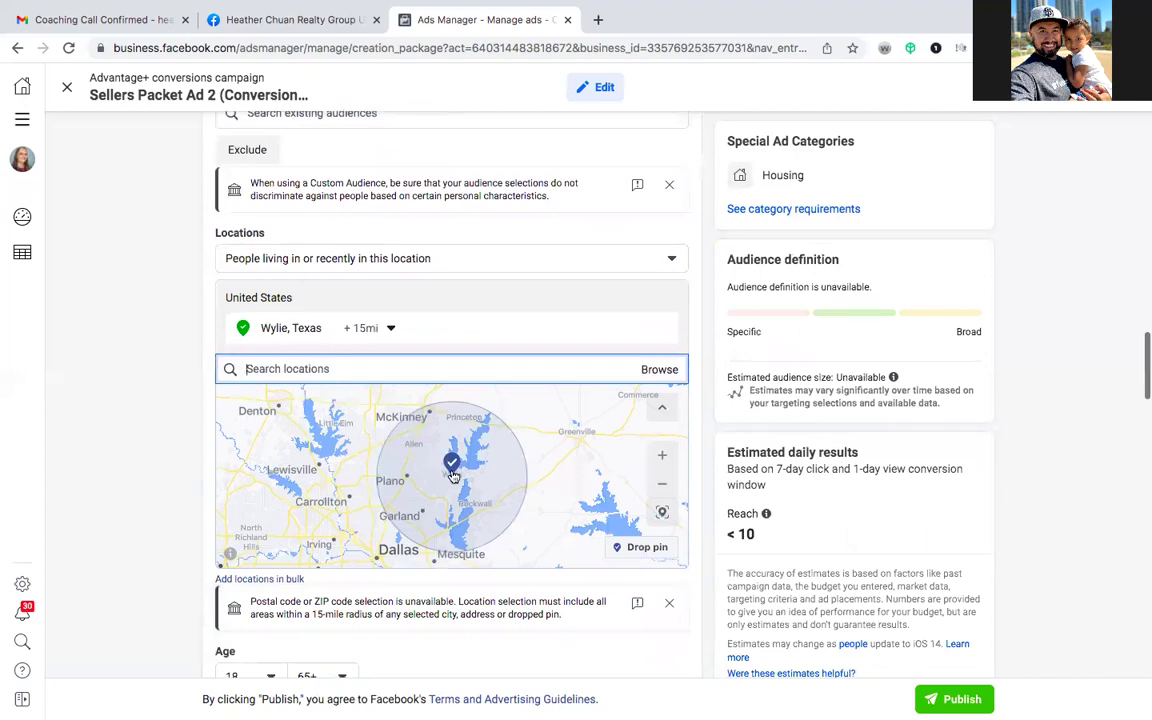
left_click(393, 329)
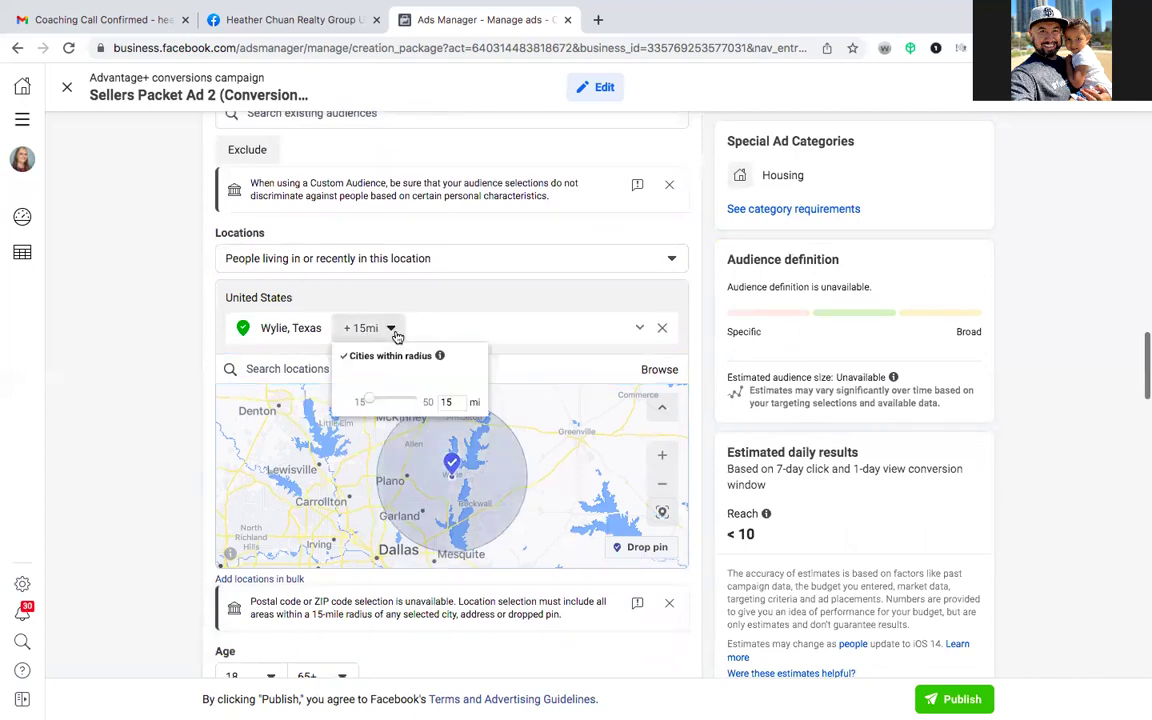
left_click_drag(369, 402, 412, 400)
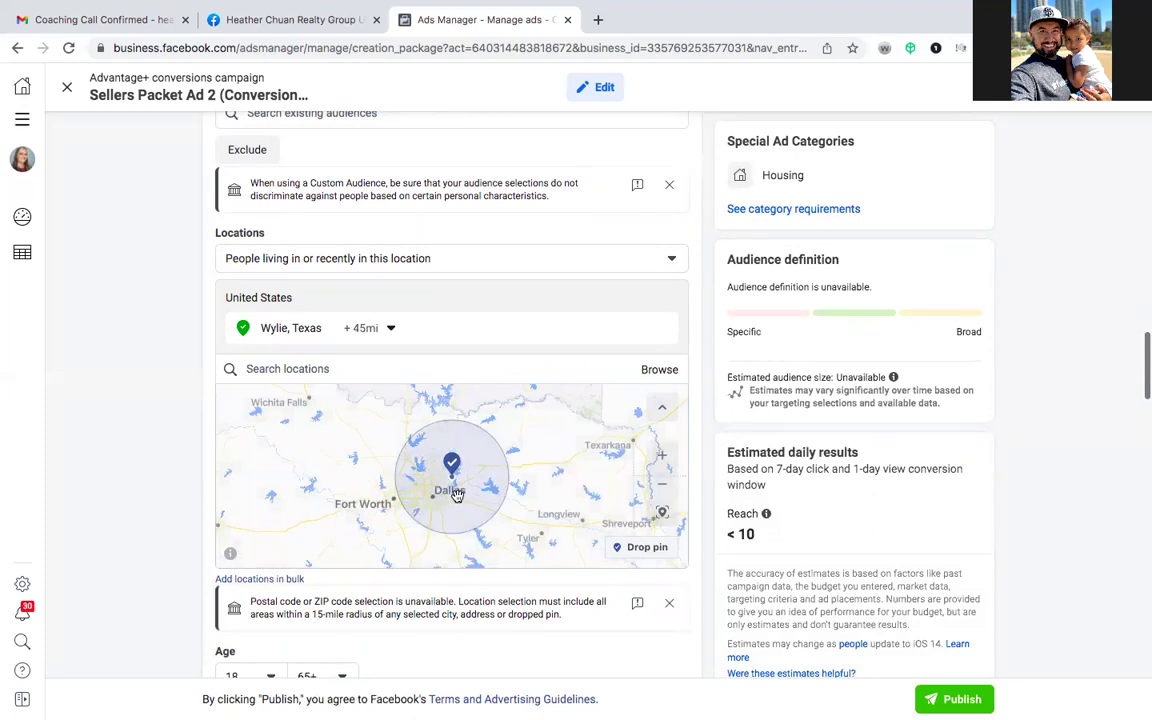
left_click(392, 330)
left_click_drag(413, 403, 429, 400)
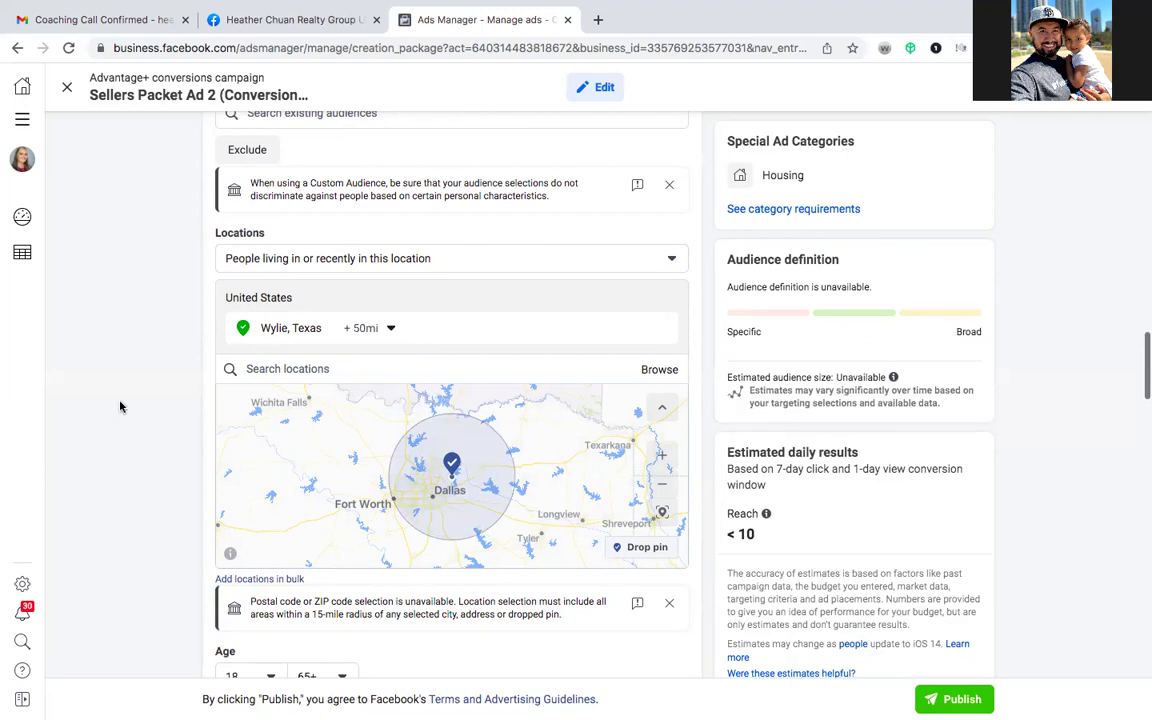
- Append 'Wylie TX 50 mile' to make the name 'Sellers Packet Ad 2 (Conversions) Wylie TX 50 mile'
scroll(116, 407, "up", 10)
scroll(120, 406, "up", 10)
scroll(120, 406, "up", 2)
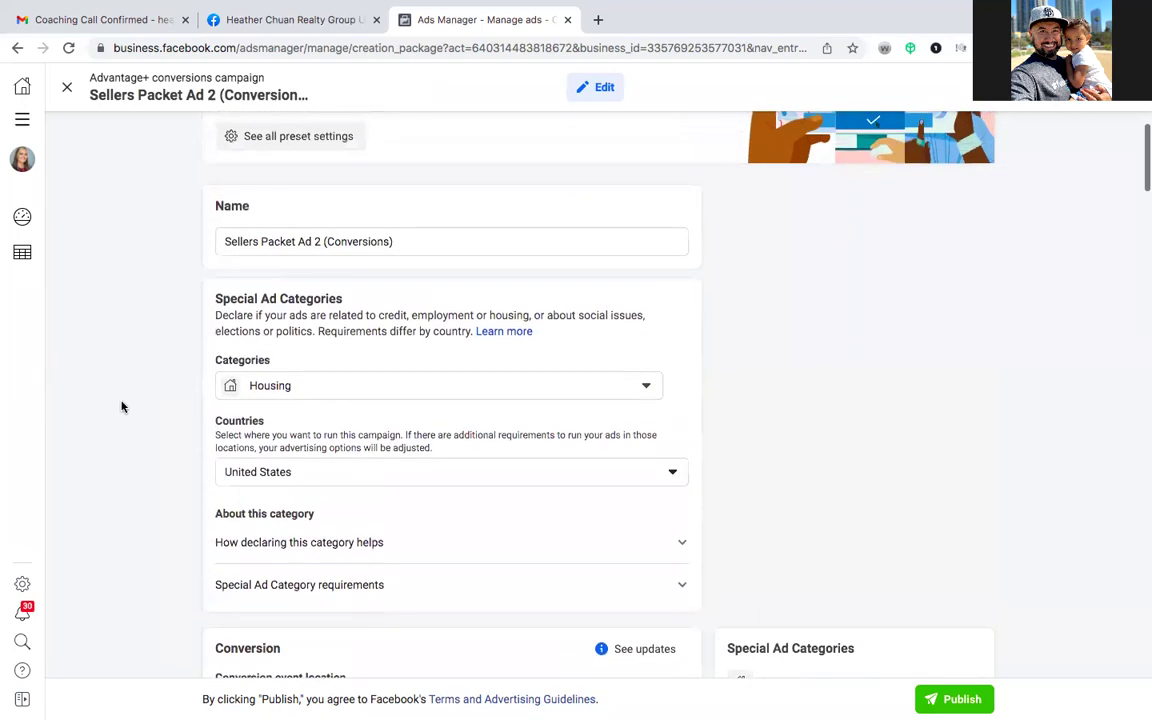
left_click(417, 237)
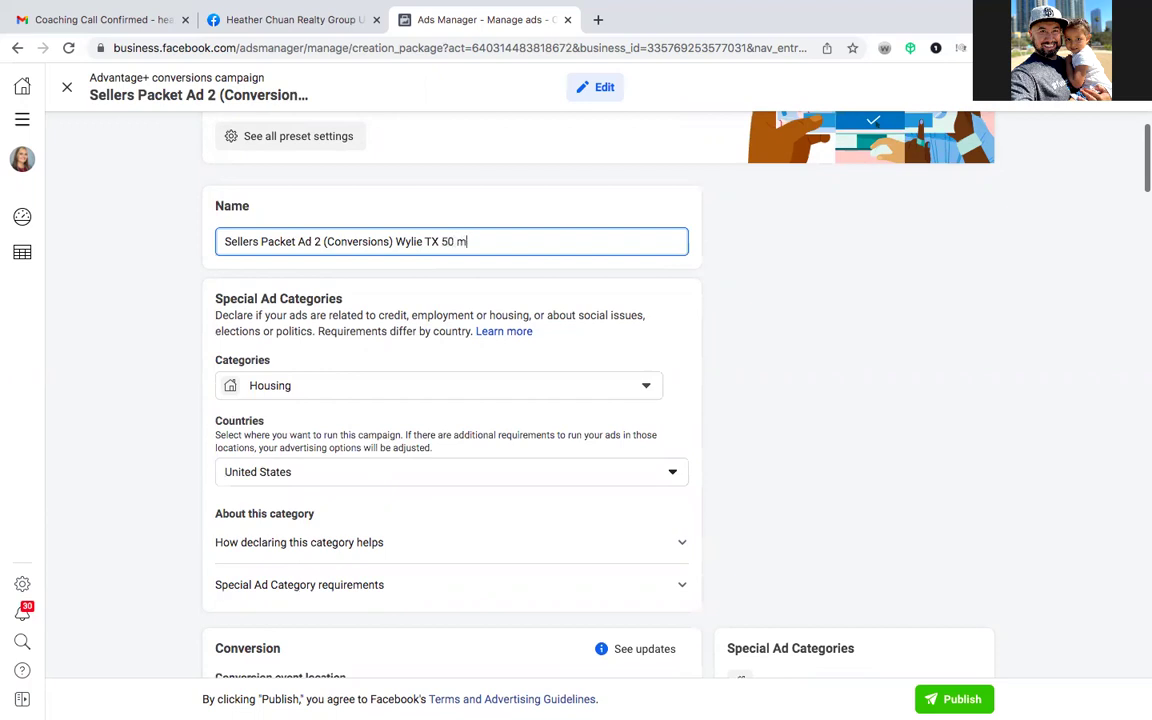
scroll(265, 326, "down", 5)
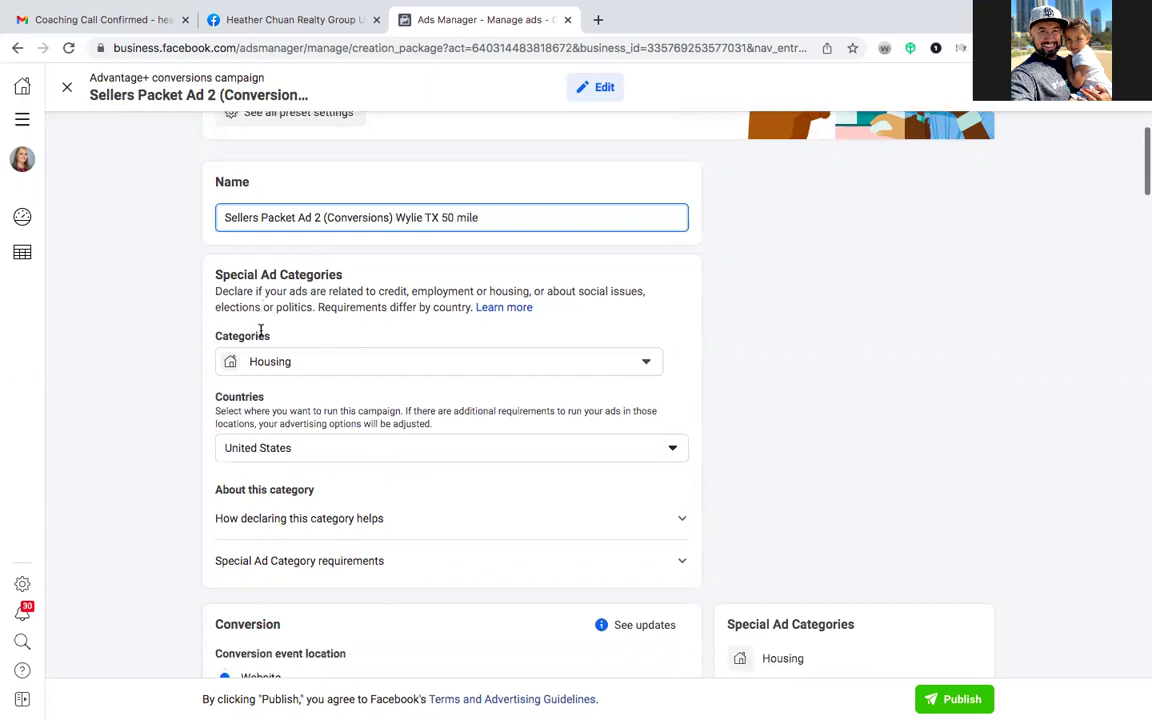
scroll(197, 441, "down", 3)
scroll(184, 485, "down", 3)
scroll(184, 485, "down", 2)
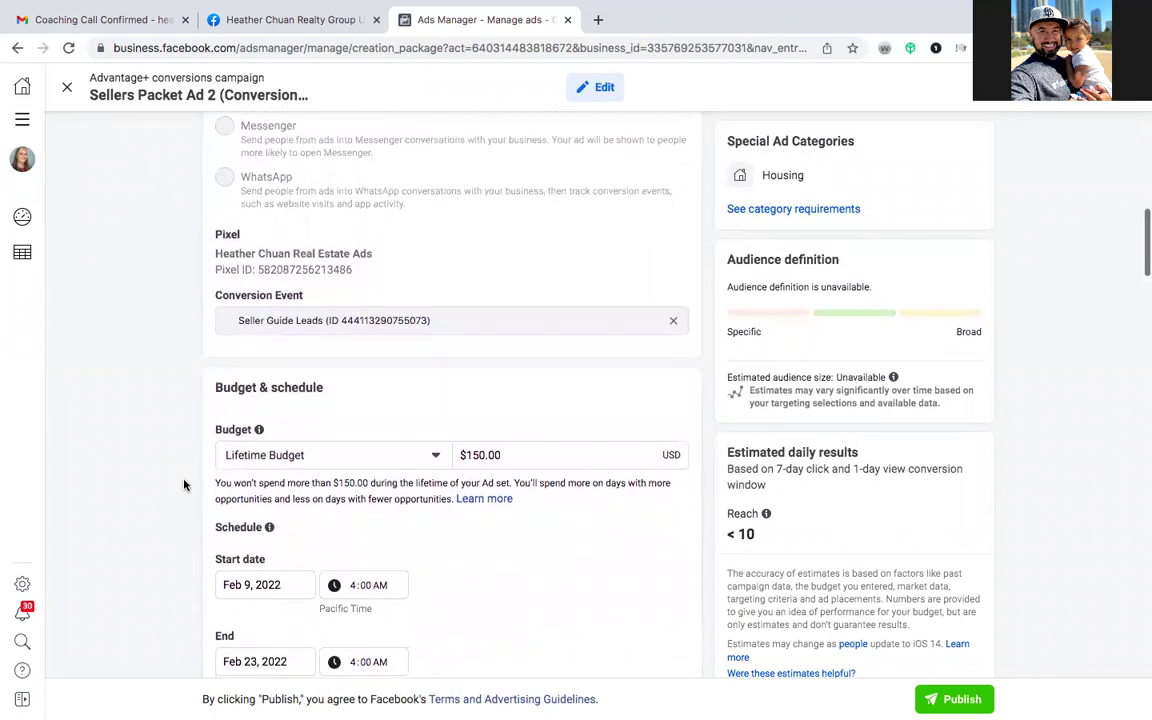
- Scroll through the ad setup to review the Identity Facebook Page and the Instagram account access error
scroll(184, 485, "down", 4)
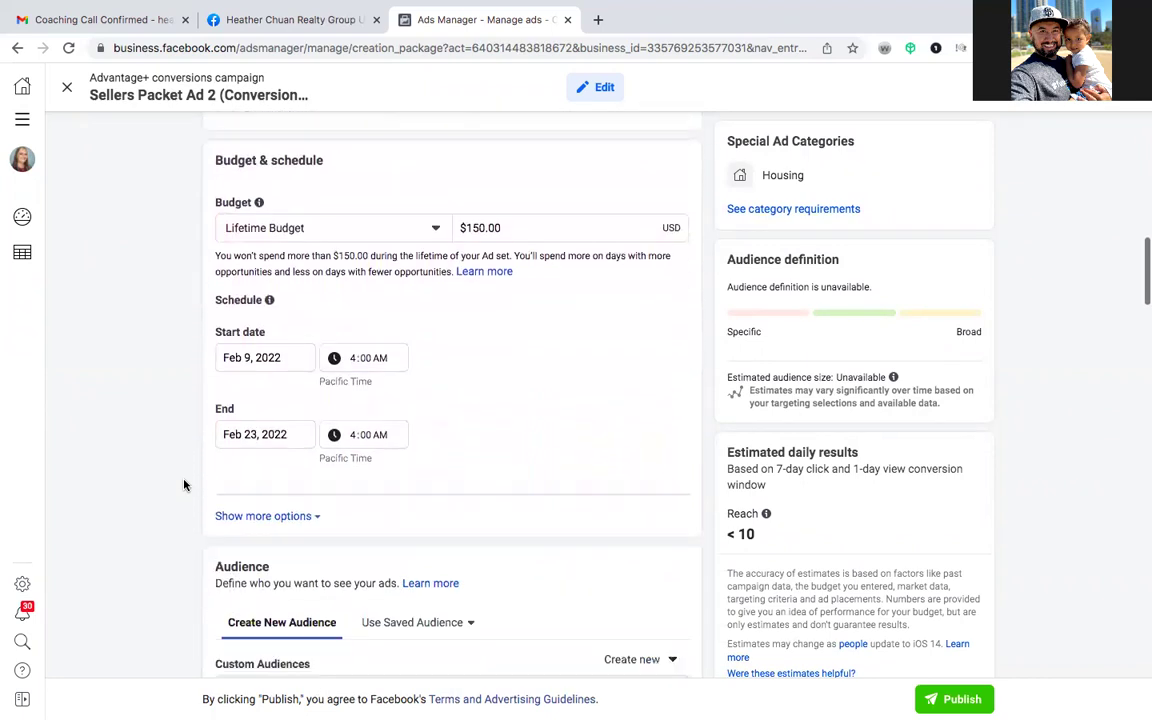
scroll(184, 485, "down", 5)
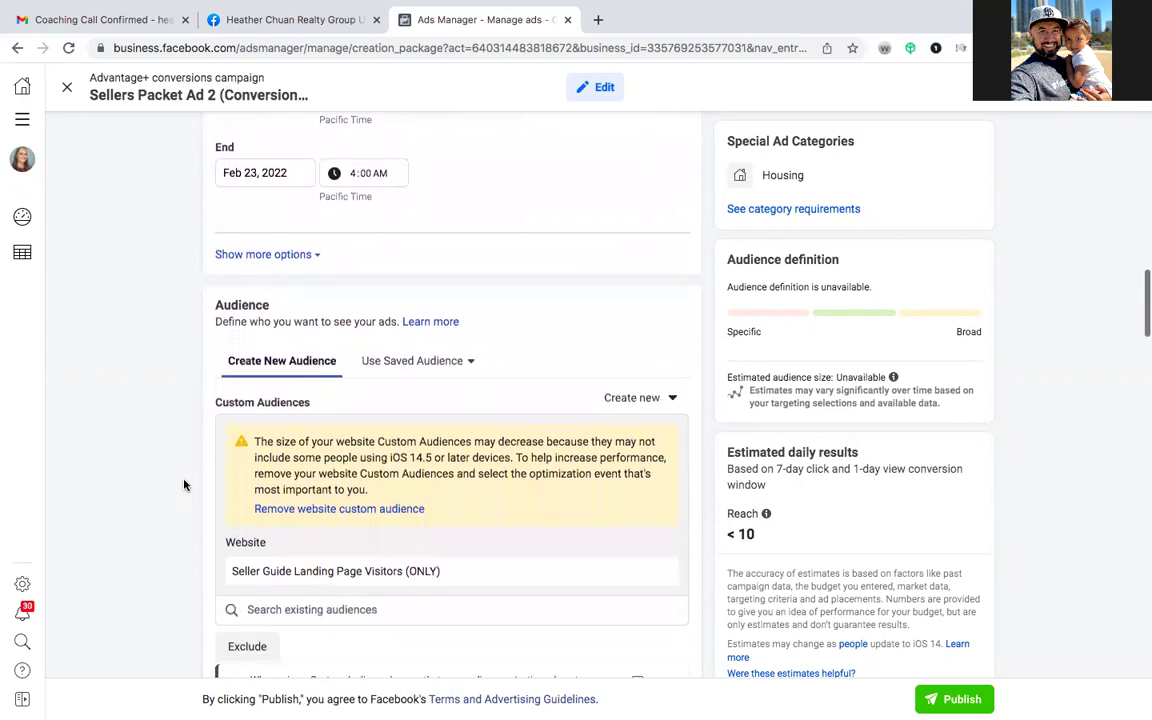
scroll(184, 485, "down", 9)
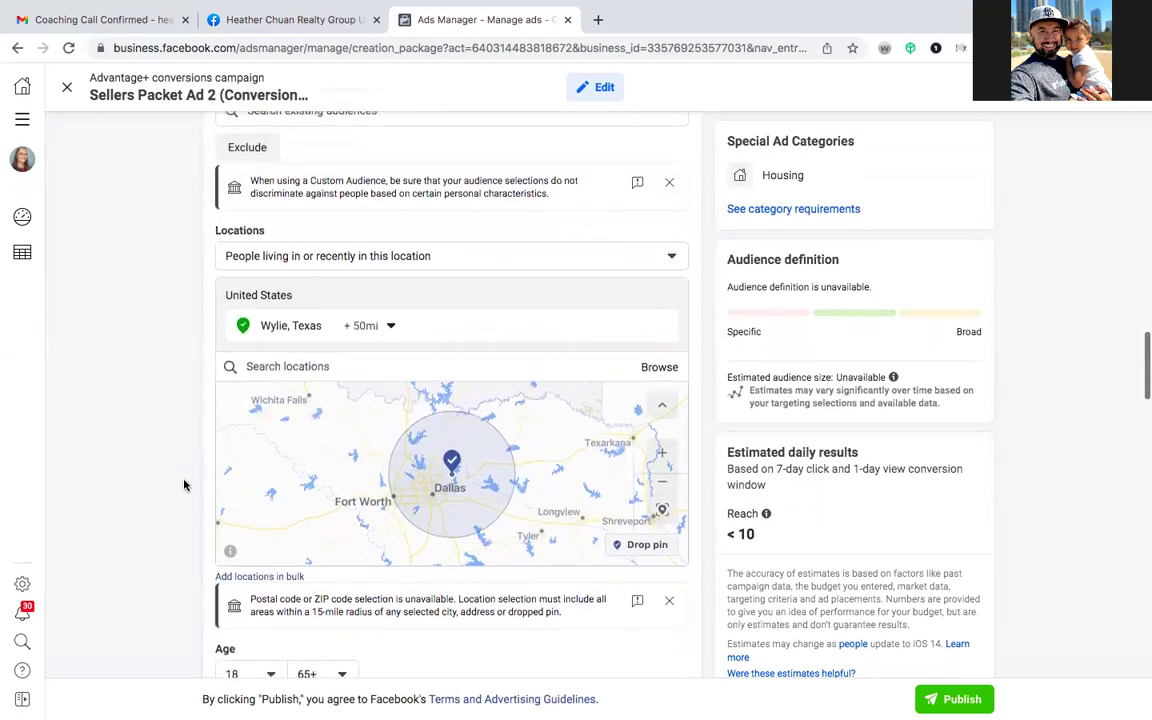
scroll(184, 485, "down", 9)
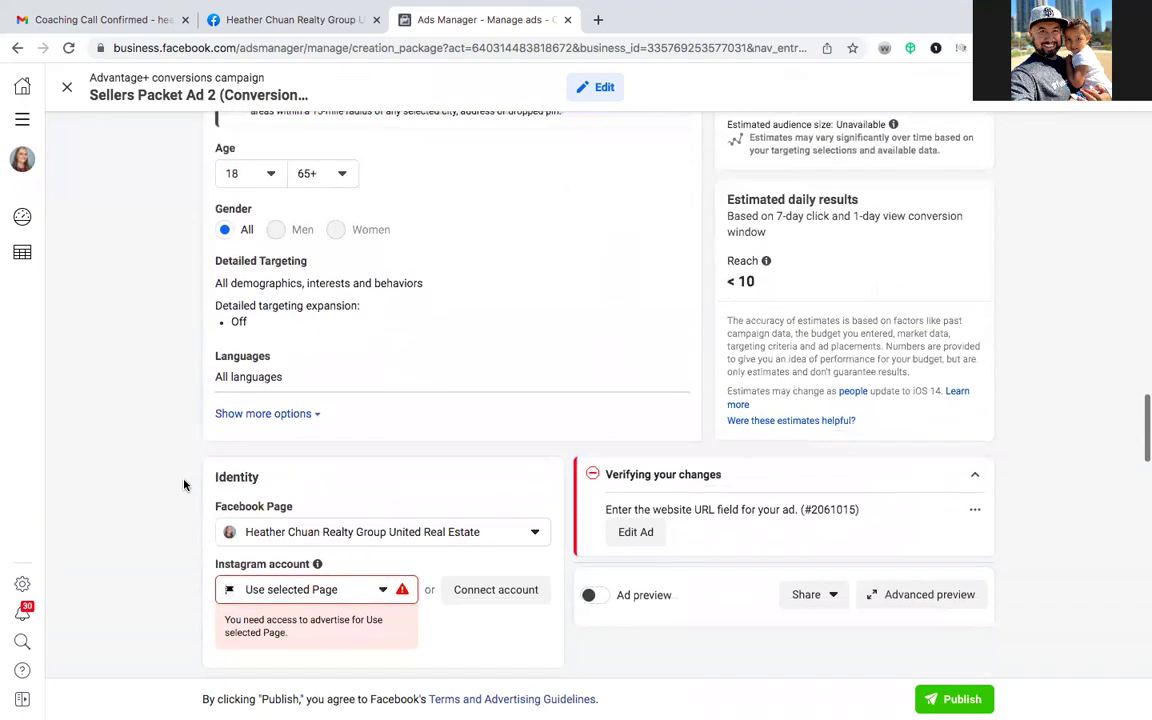
scroll(184, 485, "down", 4)
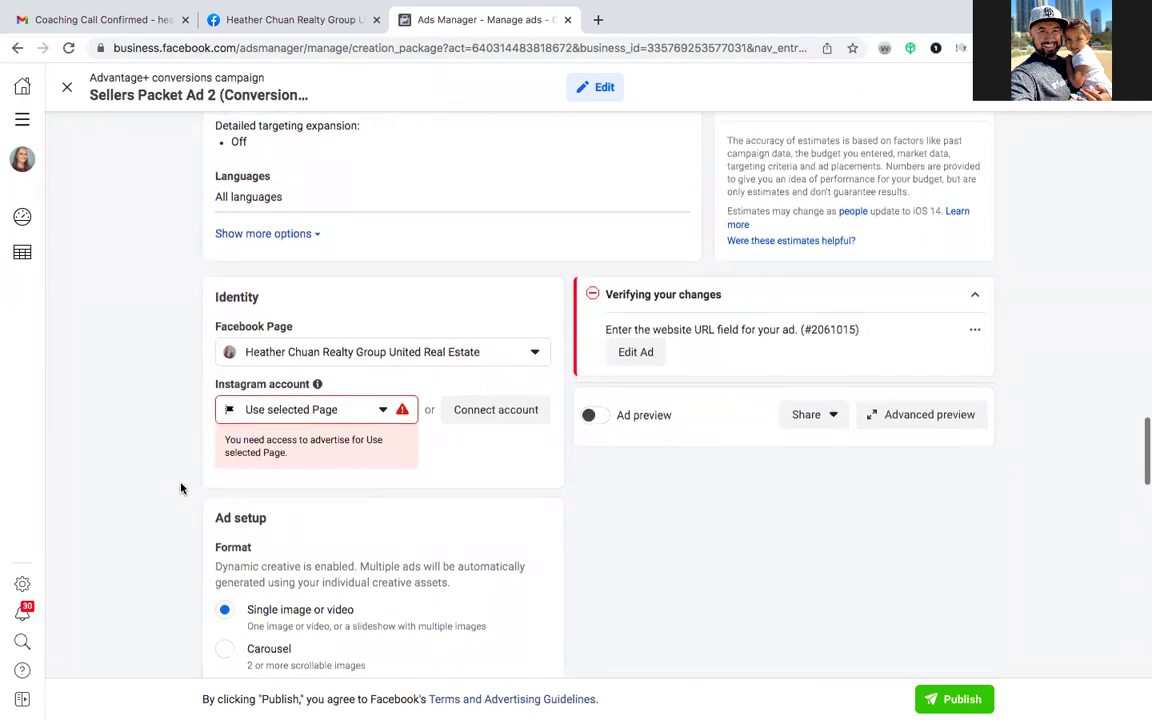
scroll(181, 488, "up", 1)
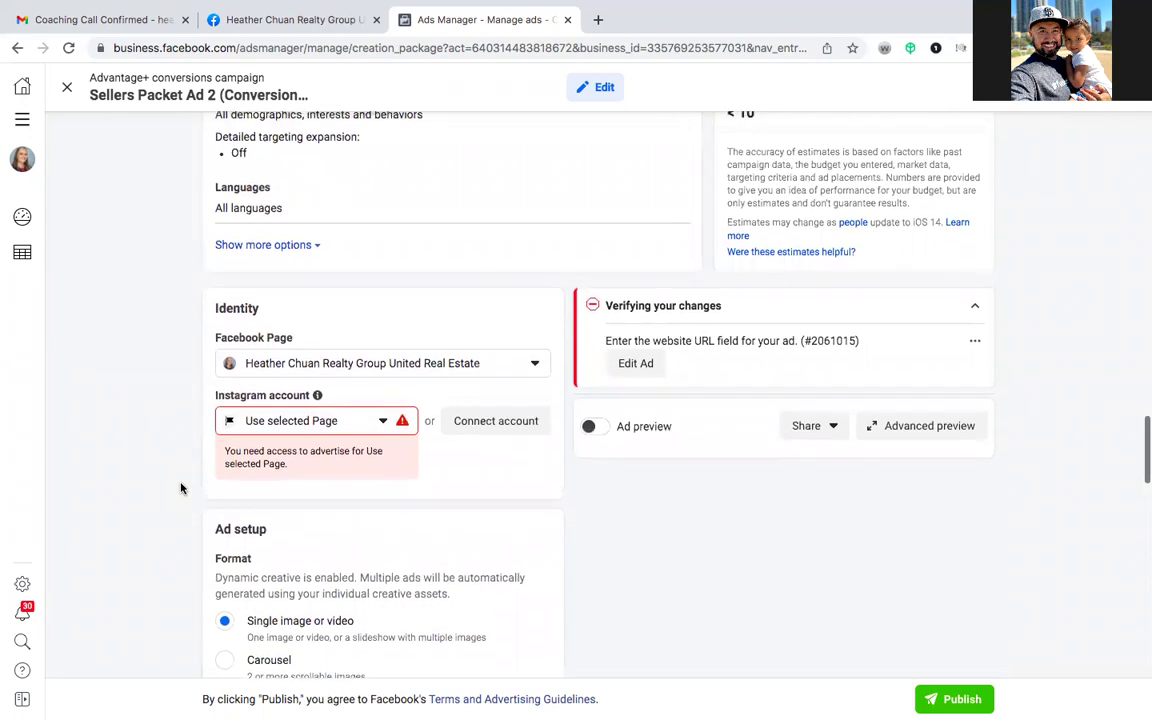
scroll(181, 488, "up", 4)
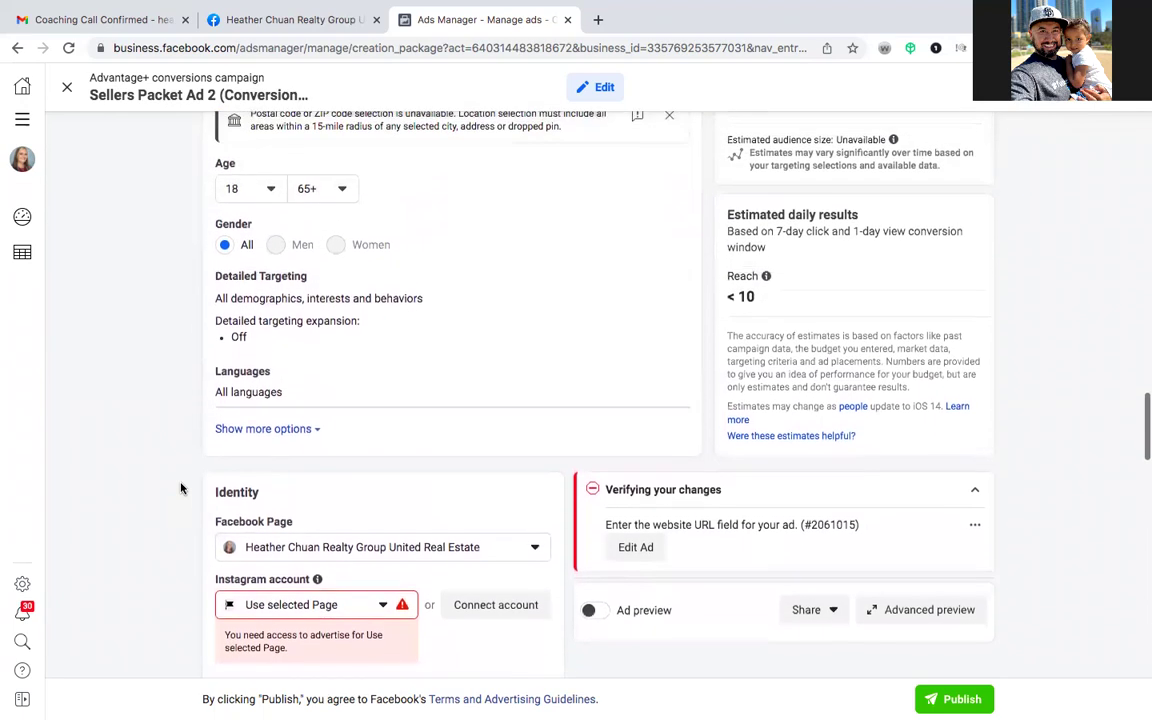
scroll(181, 488, "up", 5)
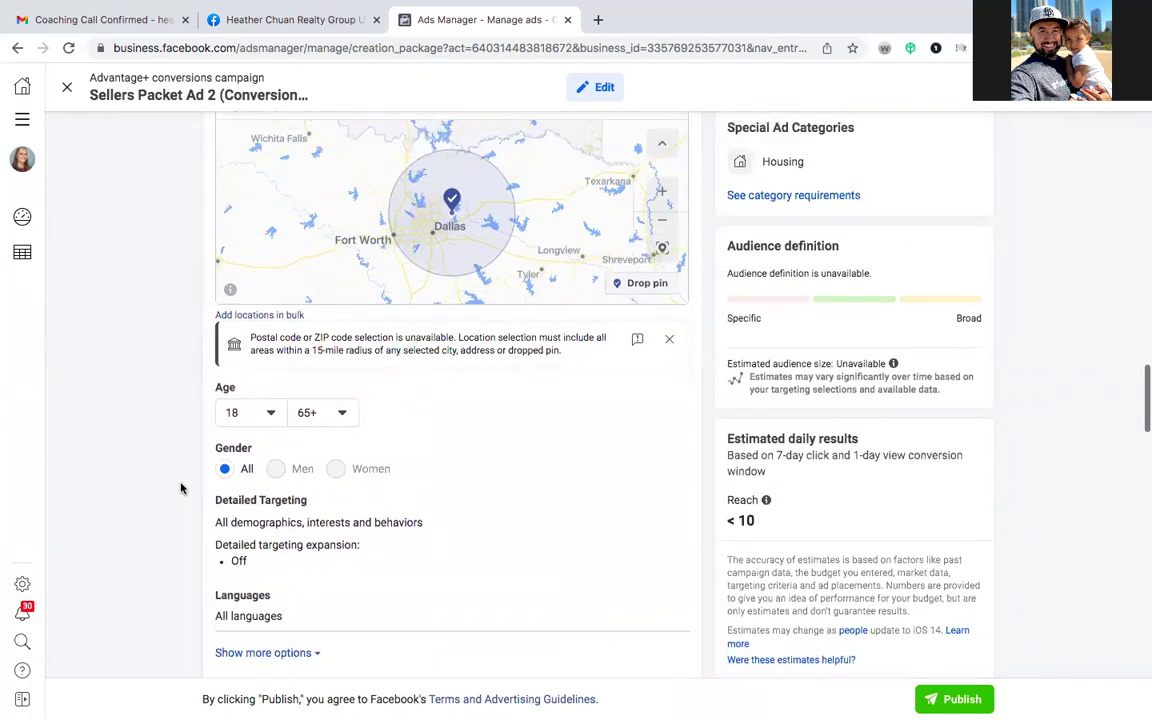
scroll(181, 488, "down", 4)
scroll(181, 488, "down", 3)
scroll(181, 488, "down", 2)
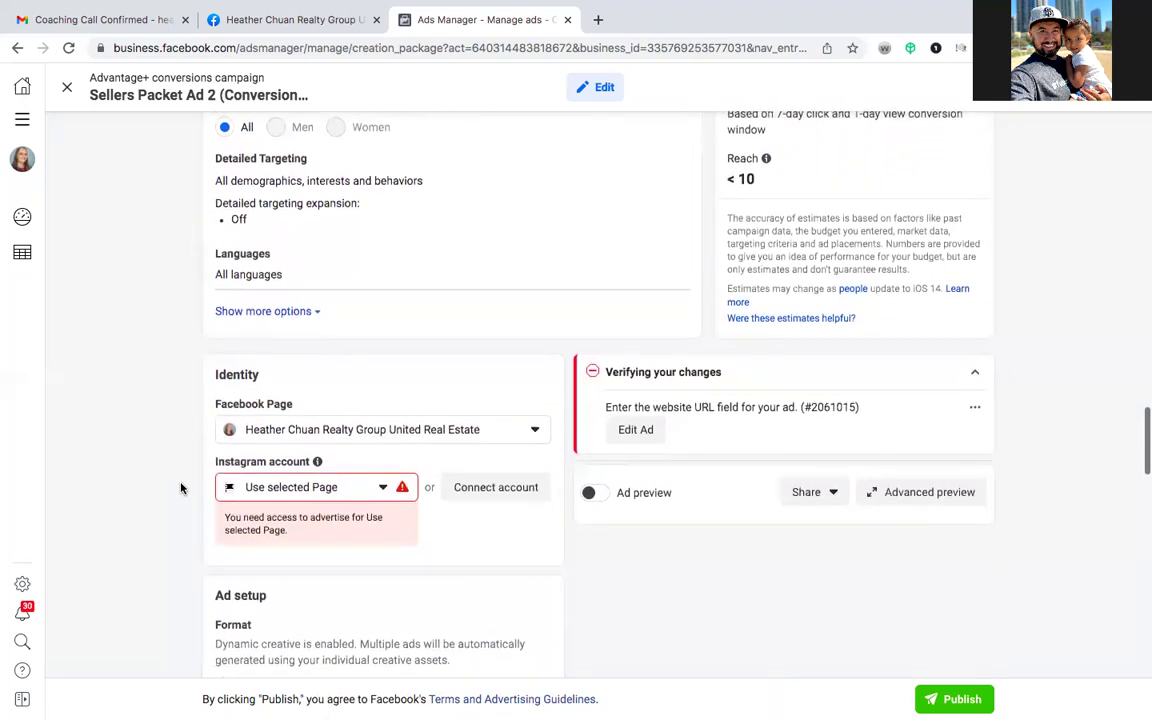
scroll(181, 488, "up", 3)
scroll(181, 488, "up", 15)
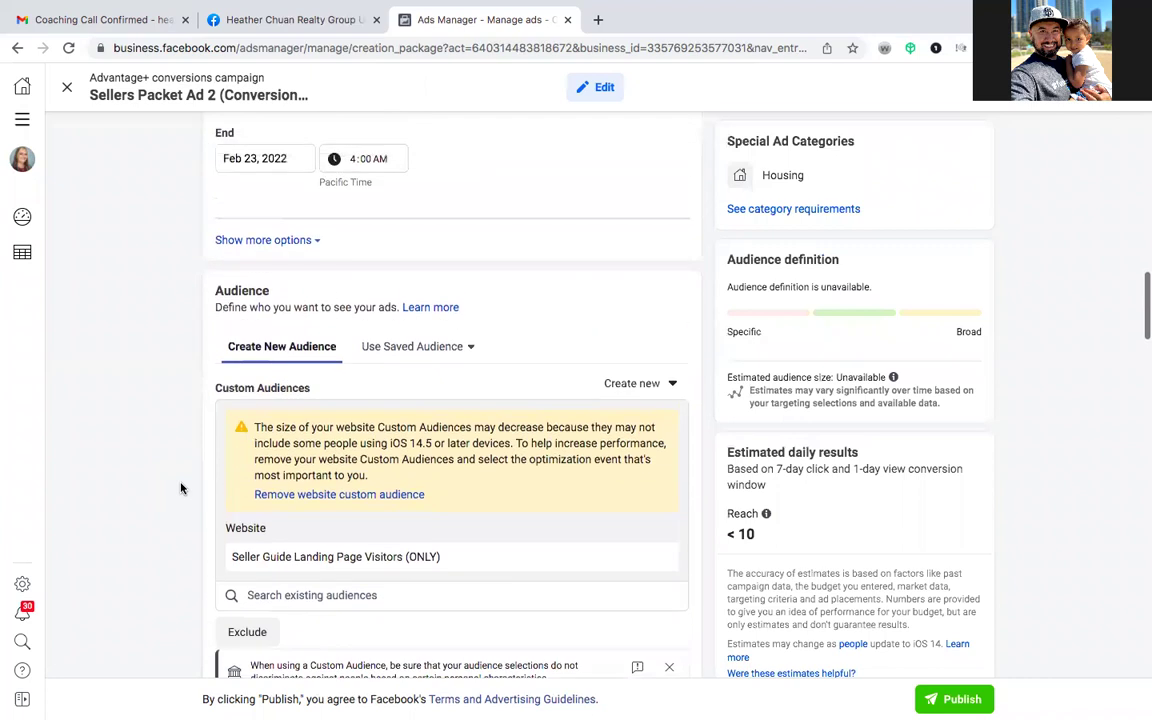
scroll(181, 488, "up", 3)
scroll(181, 488, "down", 6)
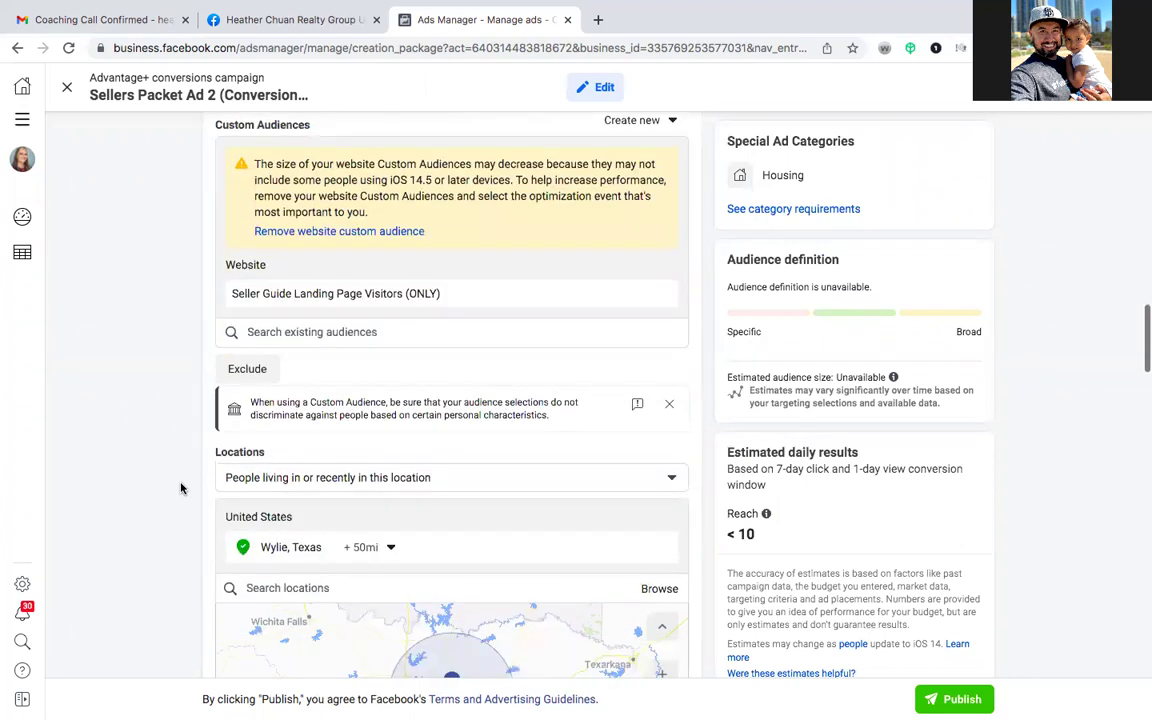
scroll(181, 488, "down", 6)
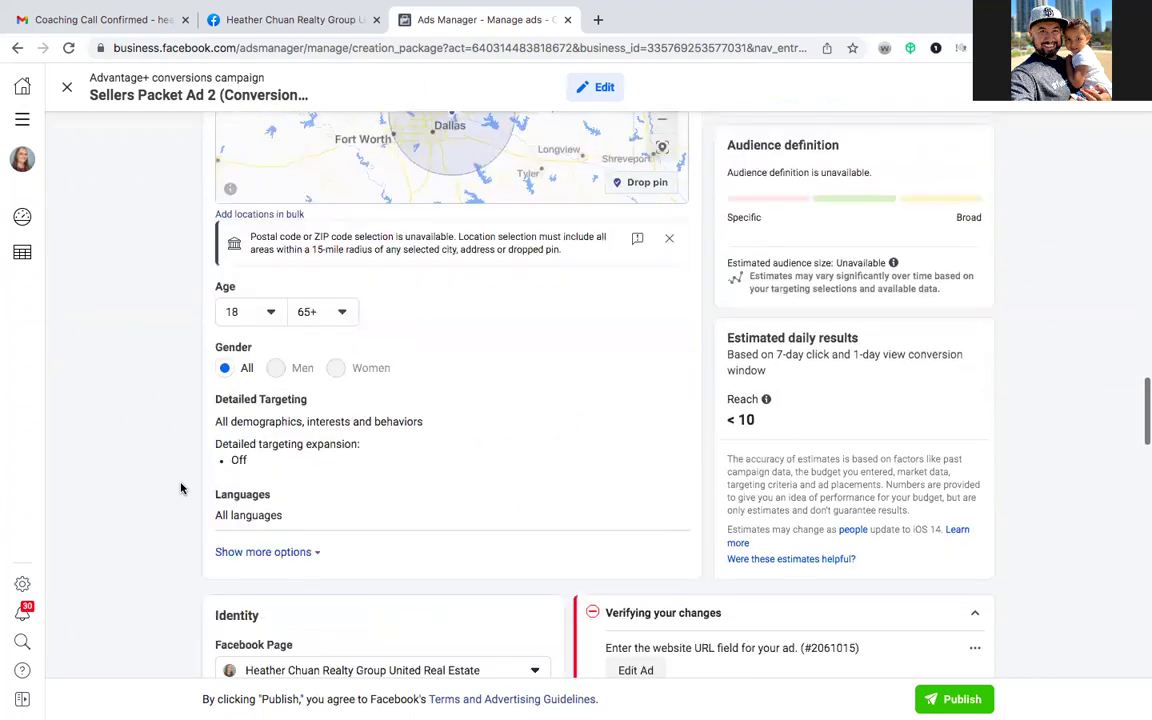
scroll(181, 488, "down", 3)
scroll(181, 488, "down", 1)
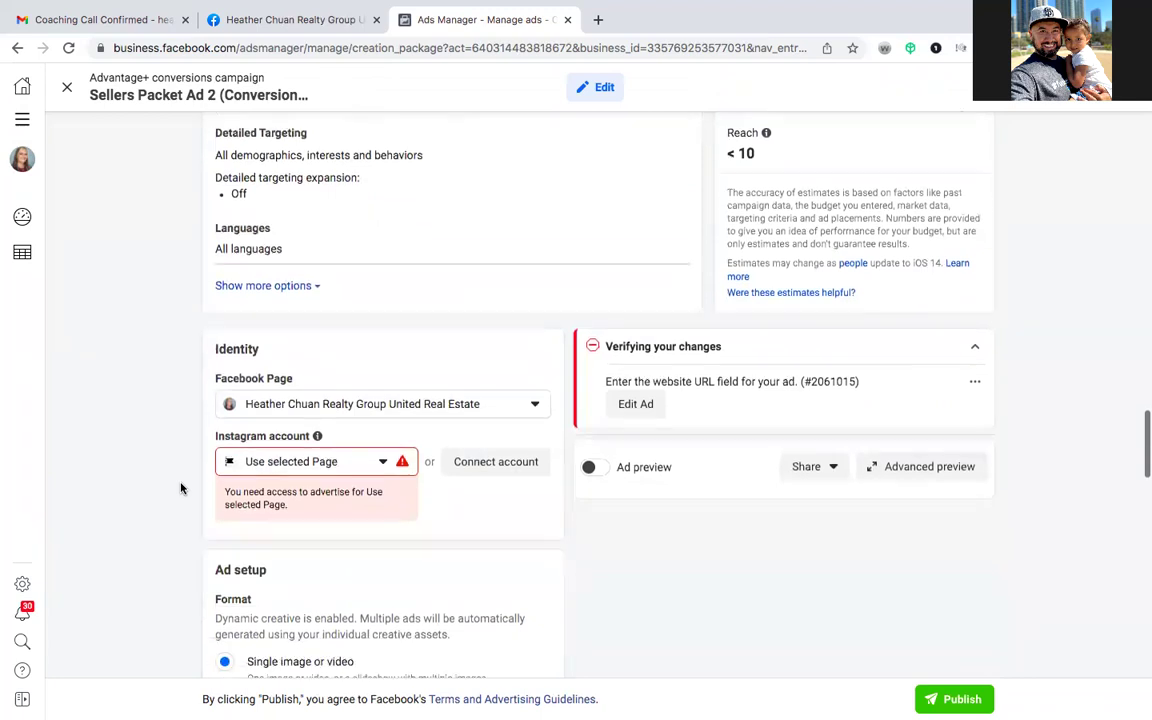
scroll(181, 488, "down", 12)
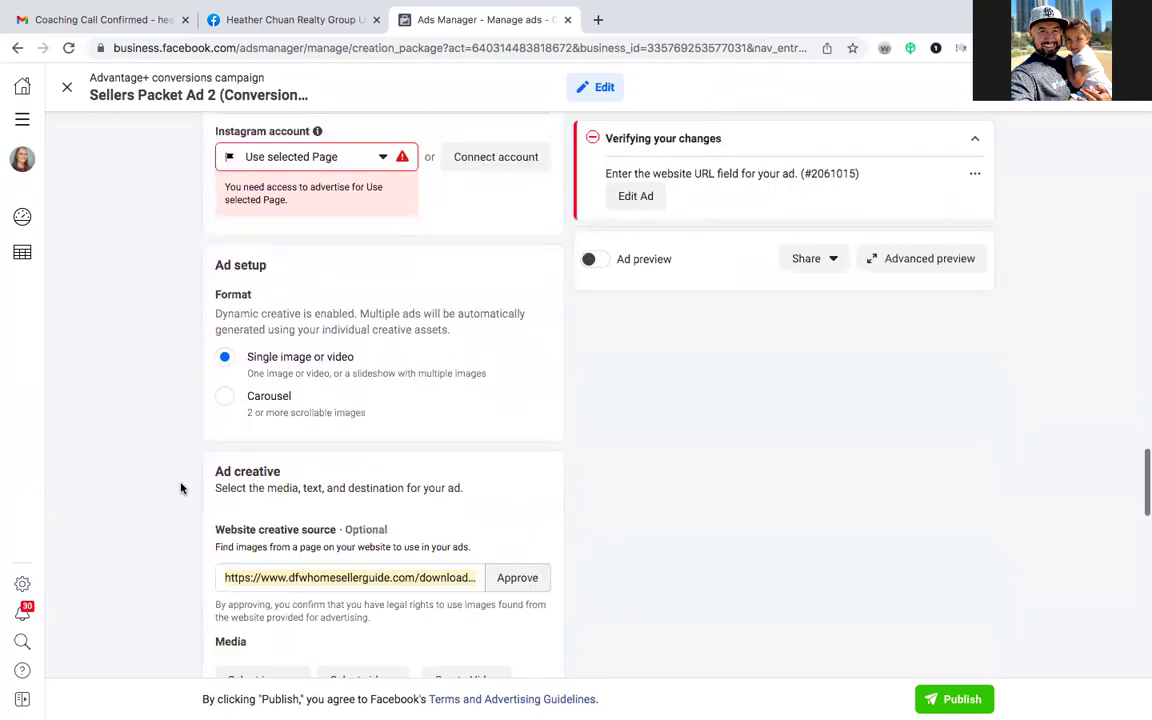
scroll(181, 488, "down", 5)
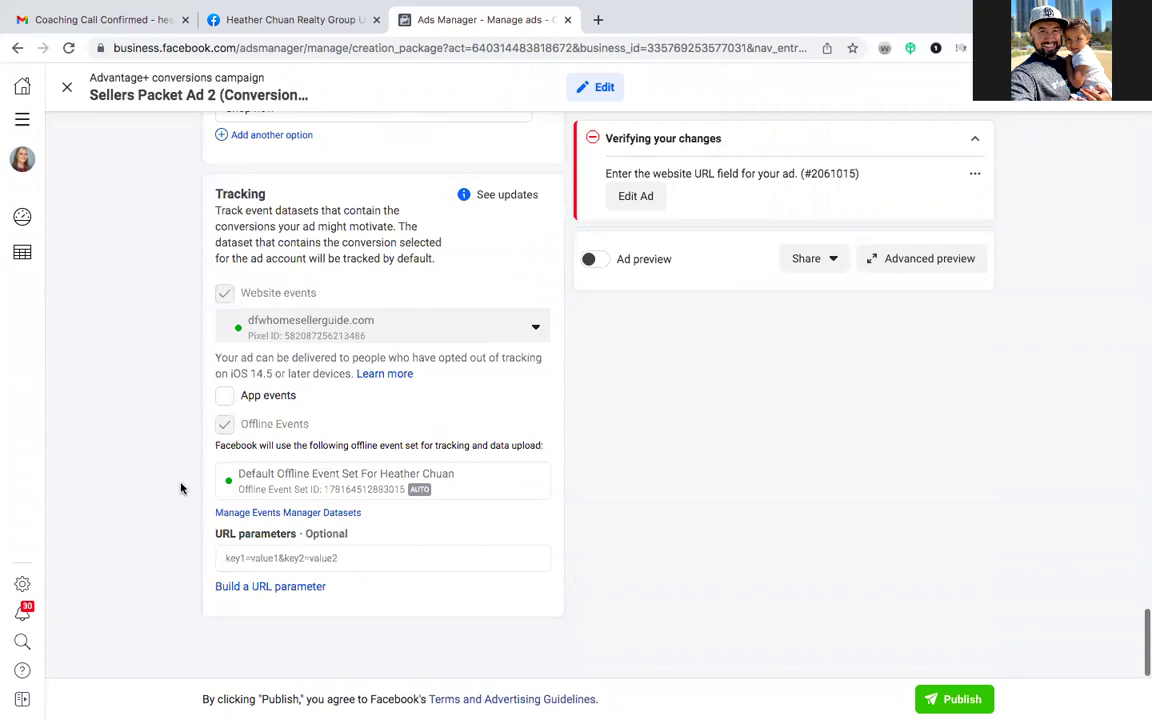
scroll(181, 488, "up", 10)
scroll(181, 488, "up", 4)
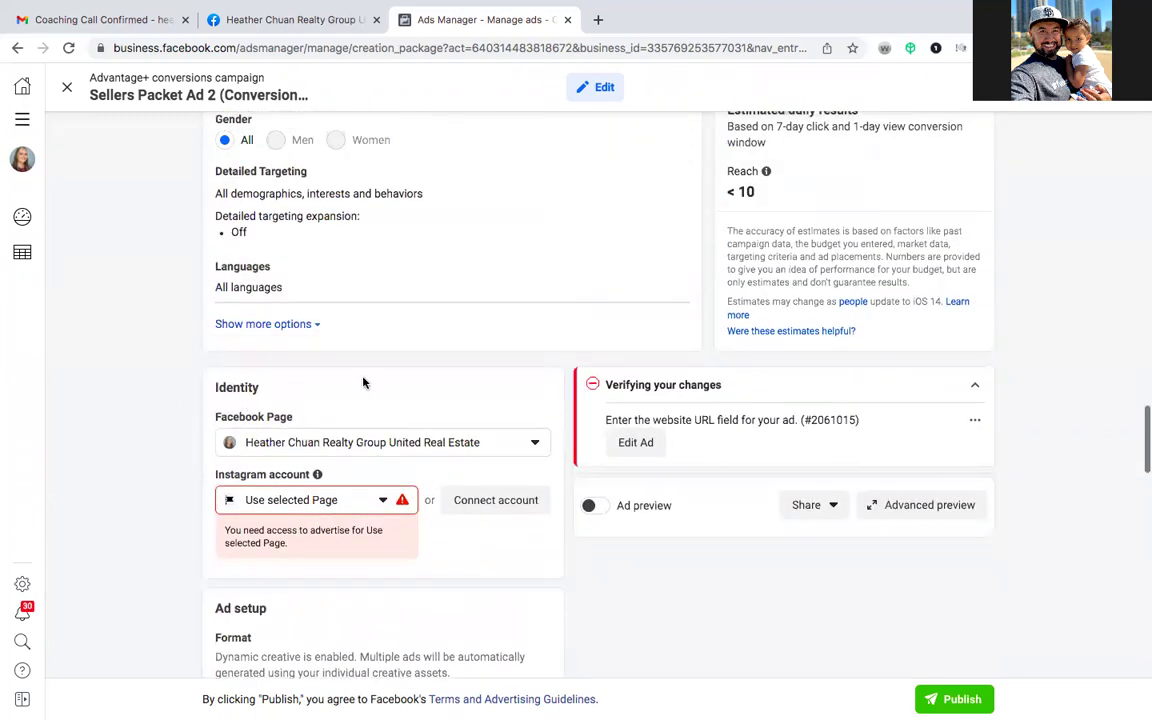
- Switch the Instagram account to the linked account, turn on the ad preview, and go to Edit Ad
left_click(387, 502)
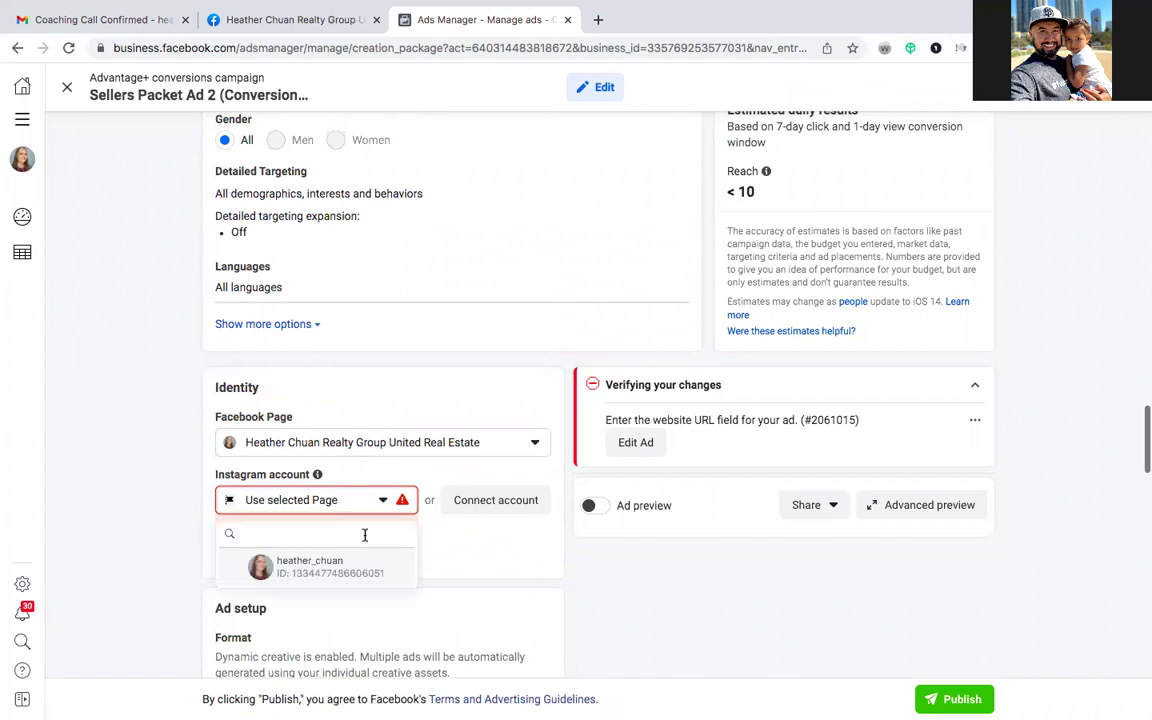
left_click(337, 577)
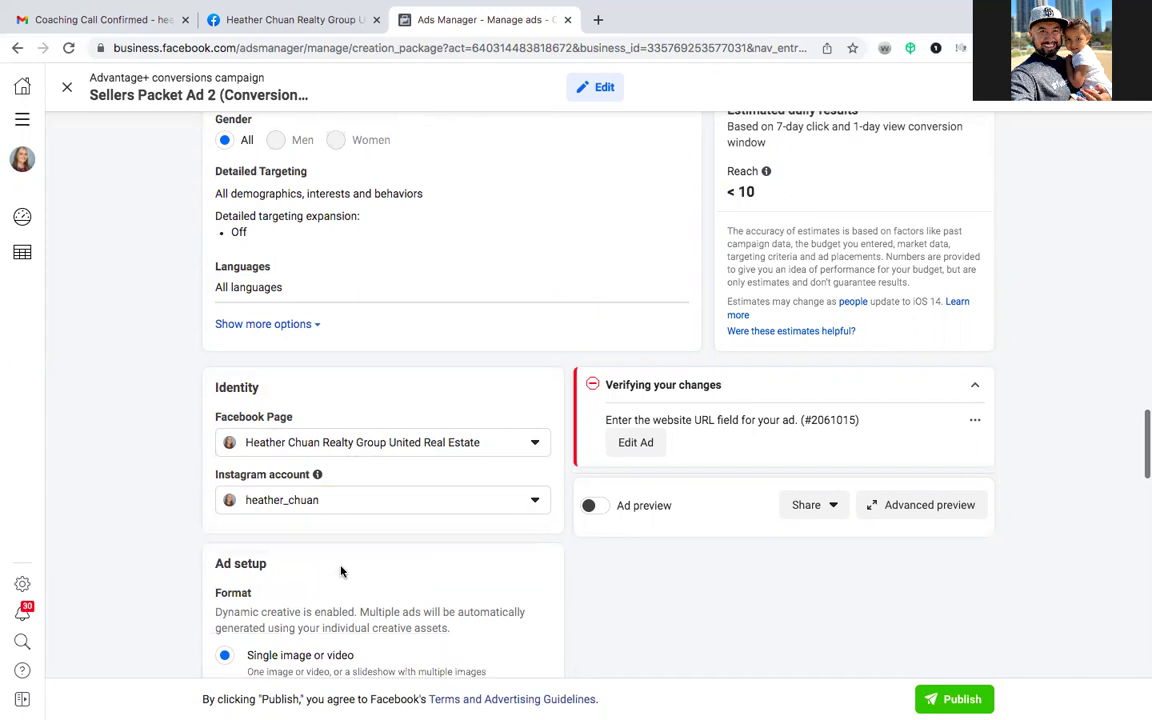
left_click(590, 507)
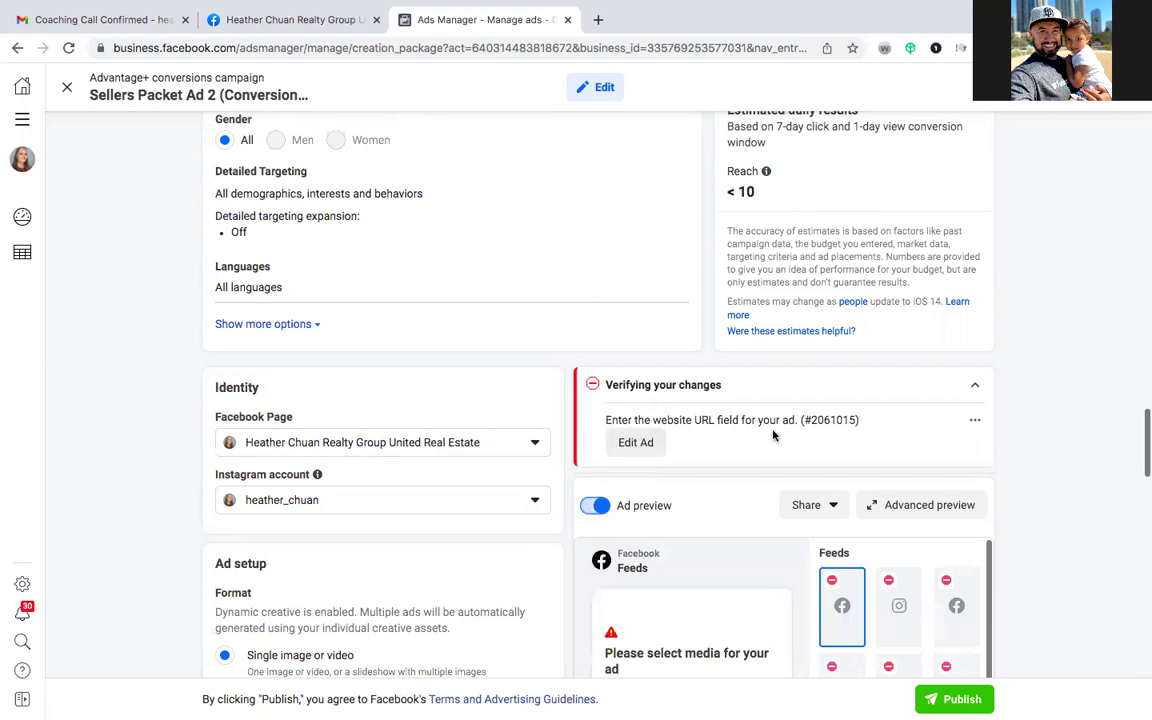
left_click(648, 442)
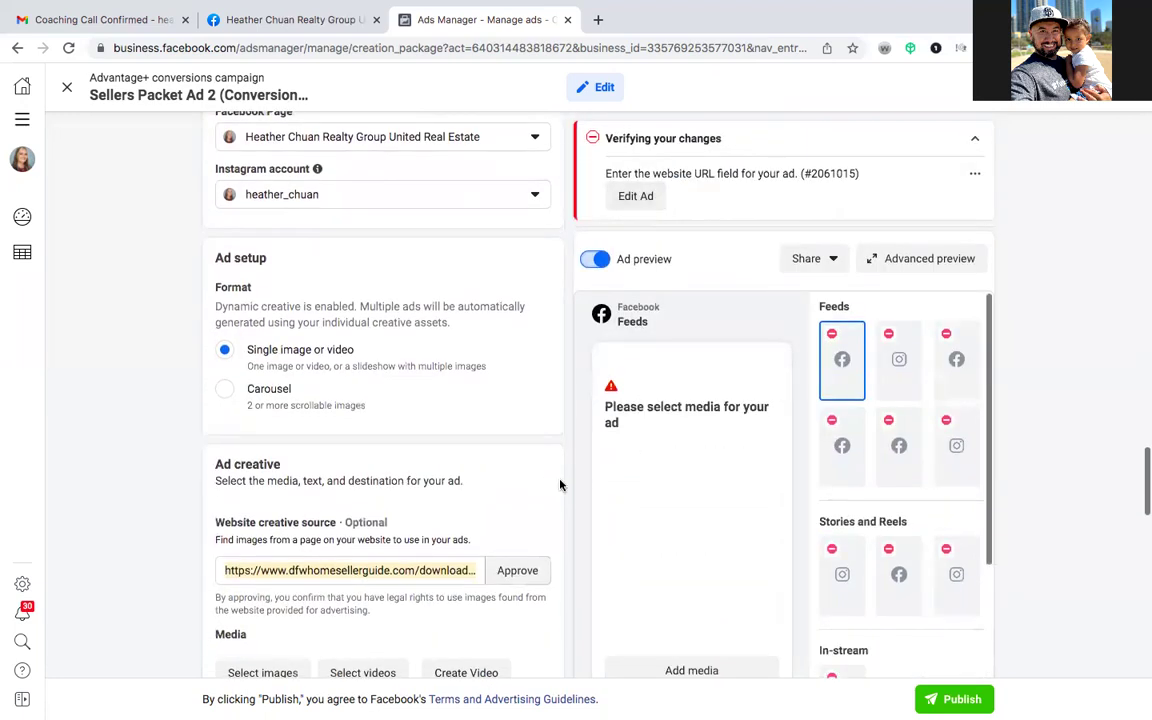
scroll(558, 480, "up", 3)
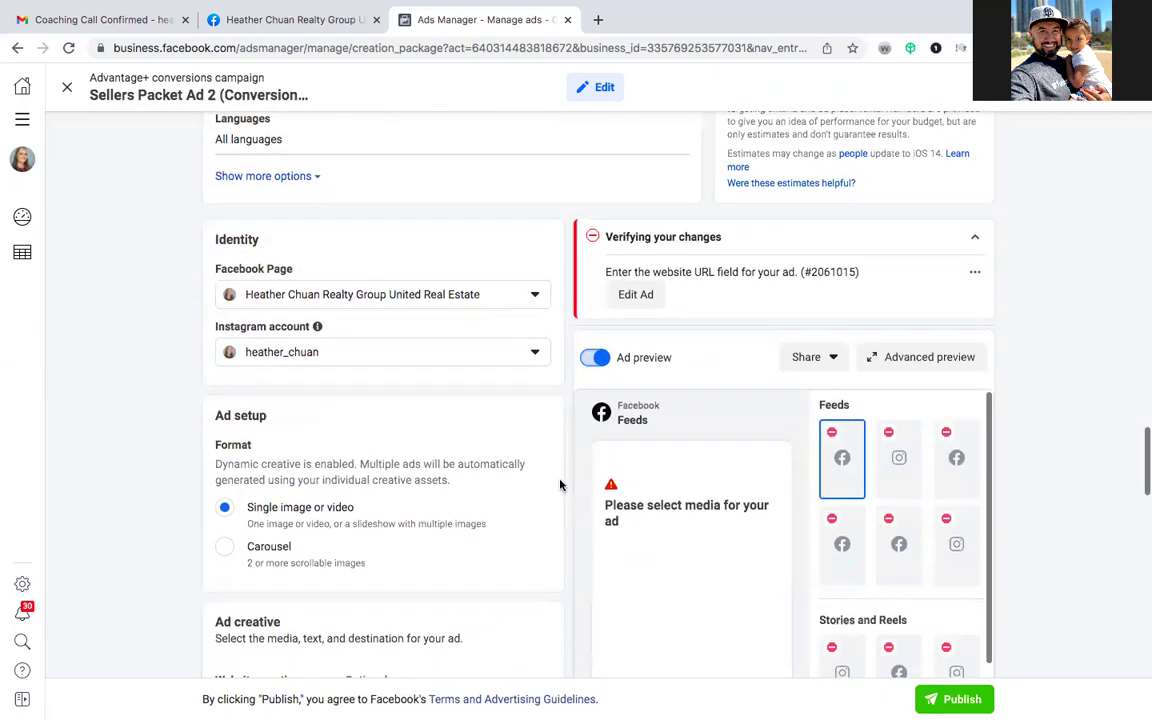
- Scroll back up to the location map, Age, Gender and Detailed Targeting settings
scroll(560, 485, "up", 5)
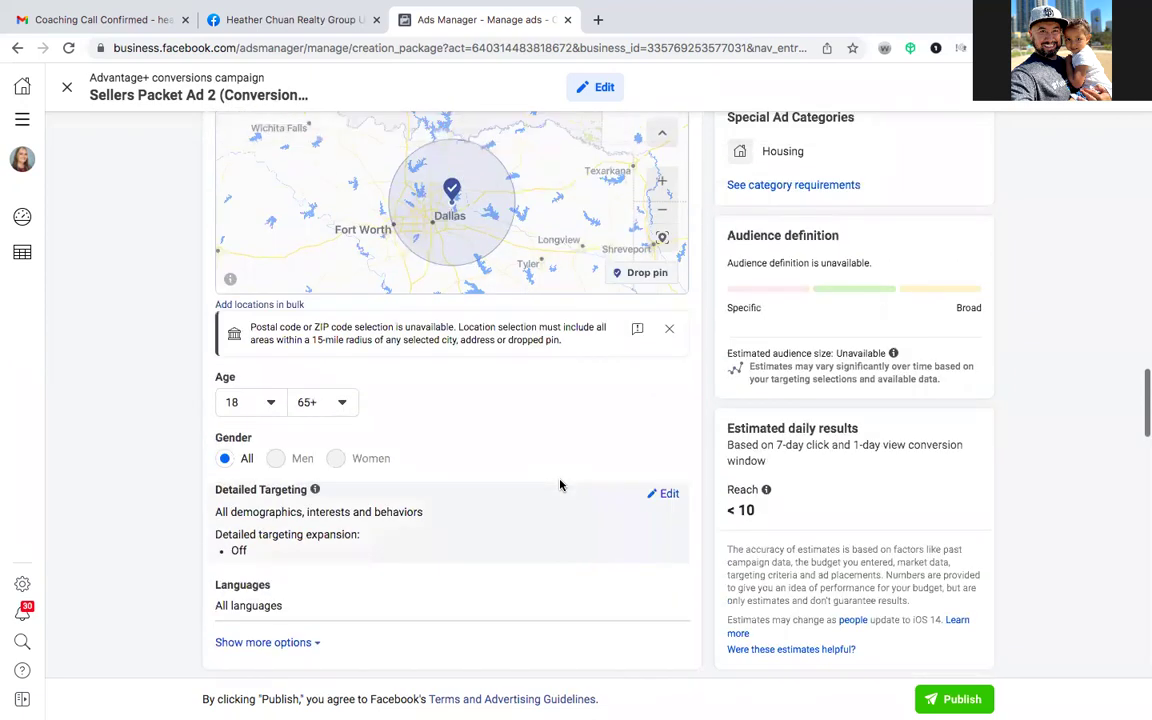
scroll(560, 483, "down", 1)
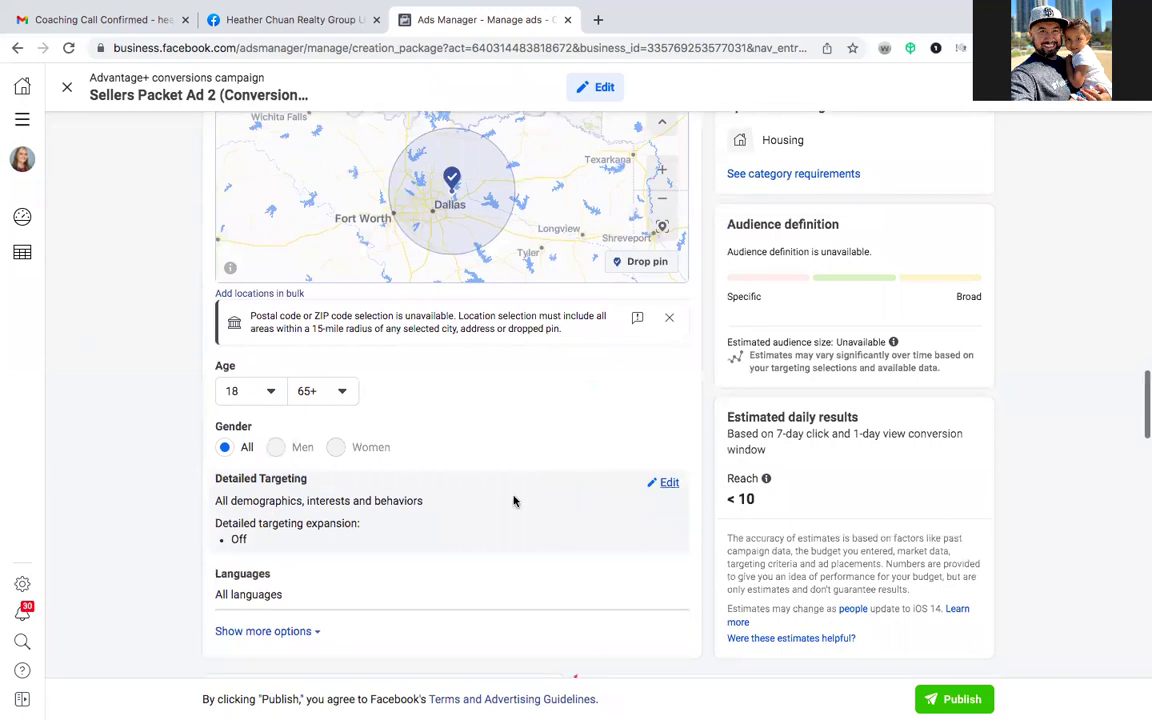
- Search 'home improvement' in Detailed Targeting and add the Home improvement interest
left_click(669, 483)
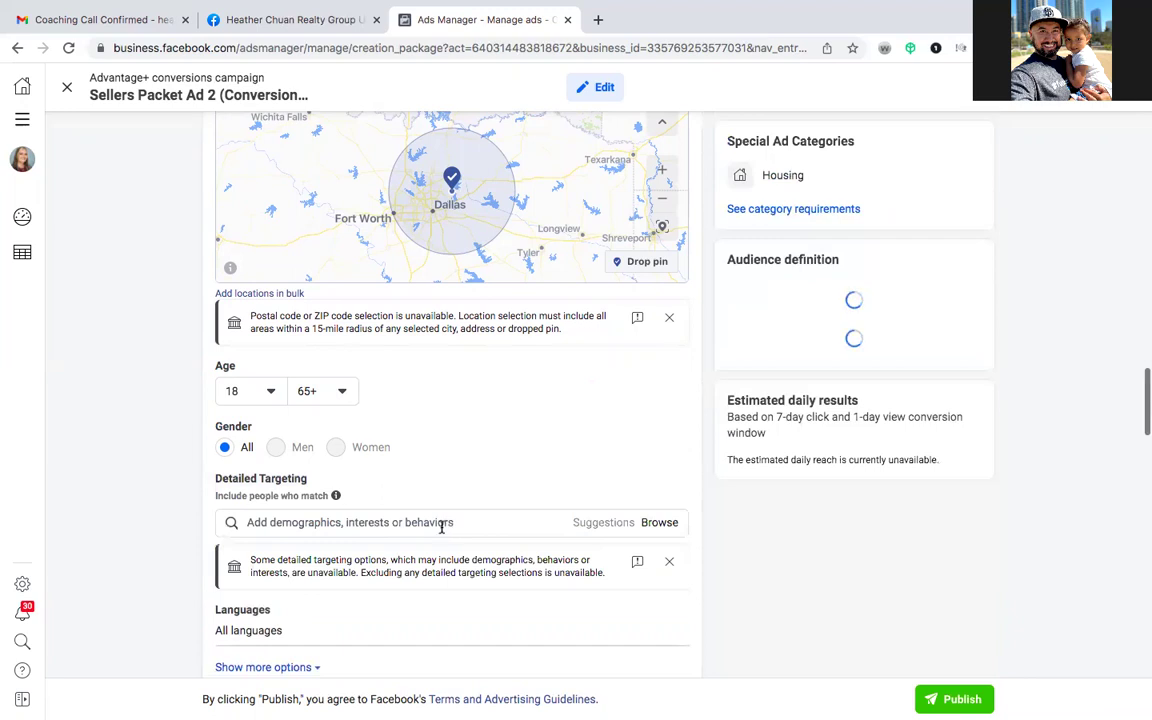
scroll(442, 528, "down", 1)
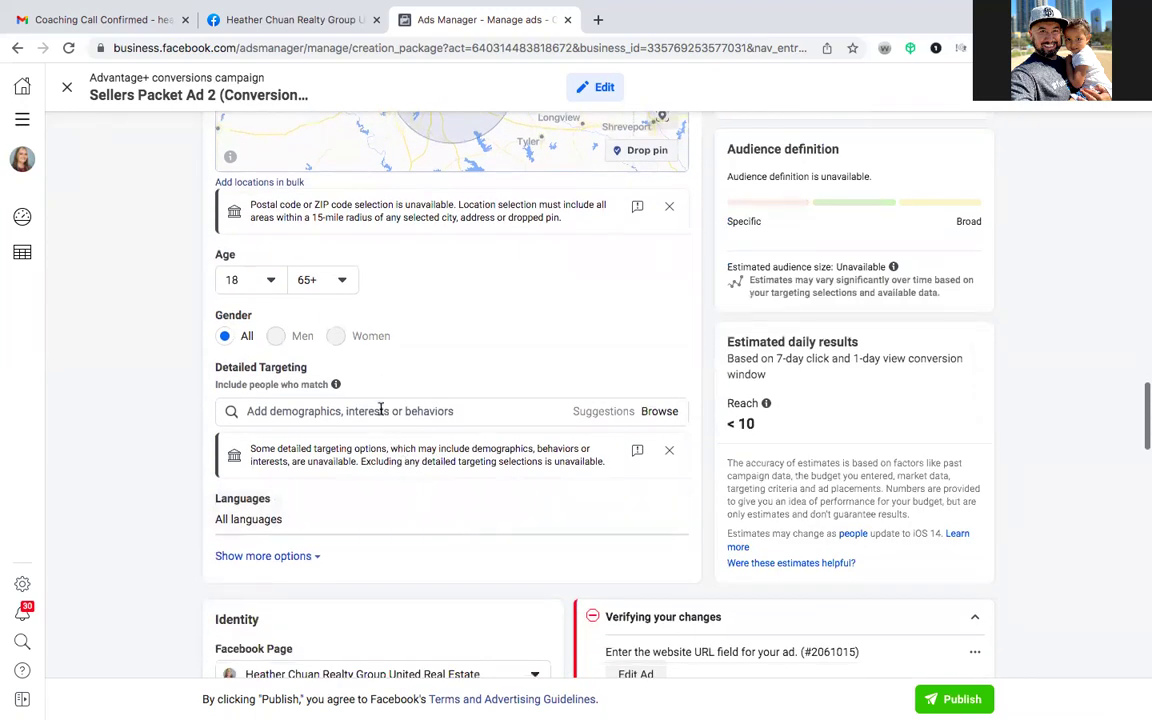
left_click(381, 413)
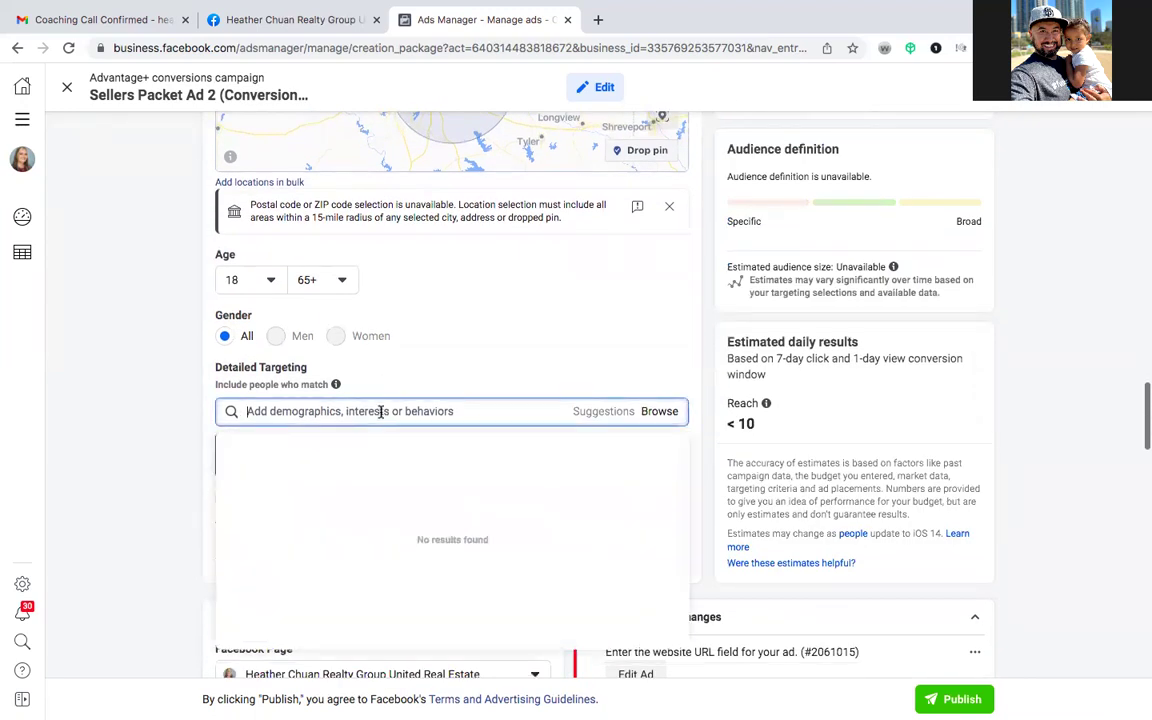
type("h")
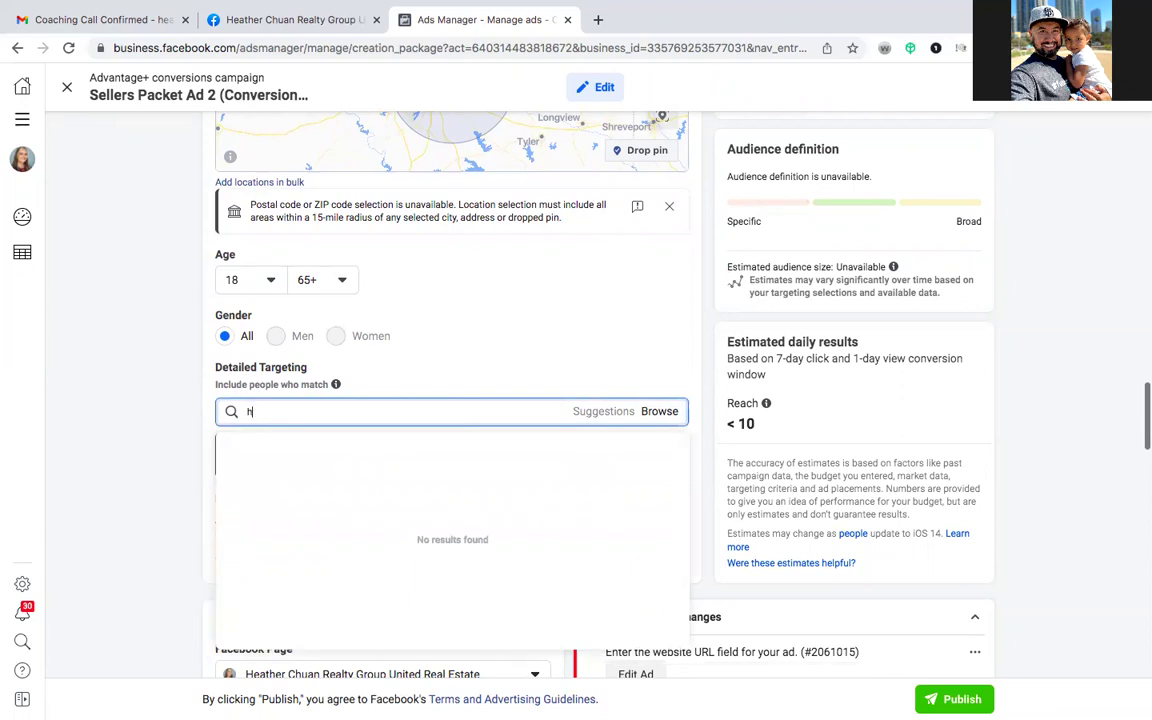
key("BackSpace")
key("BackSpace")
key("BackSpace")
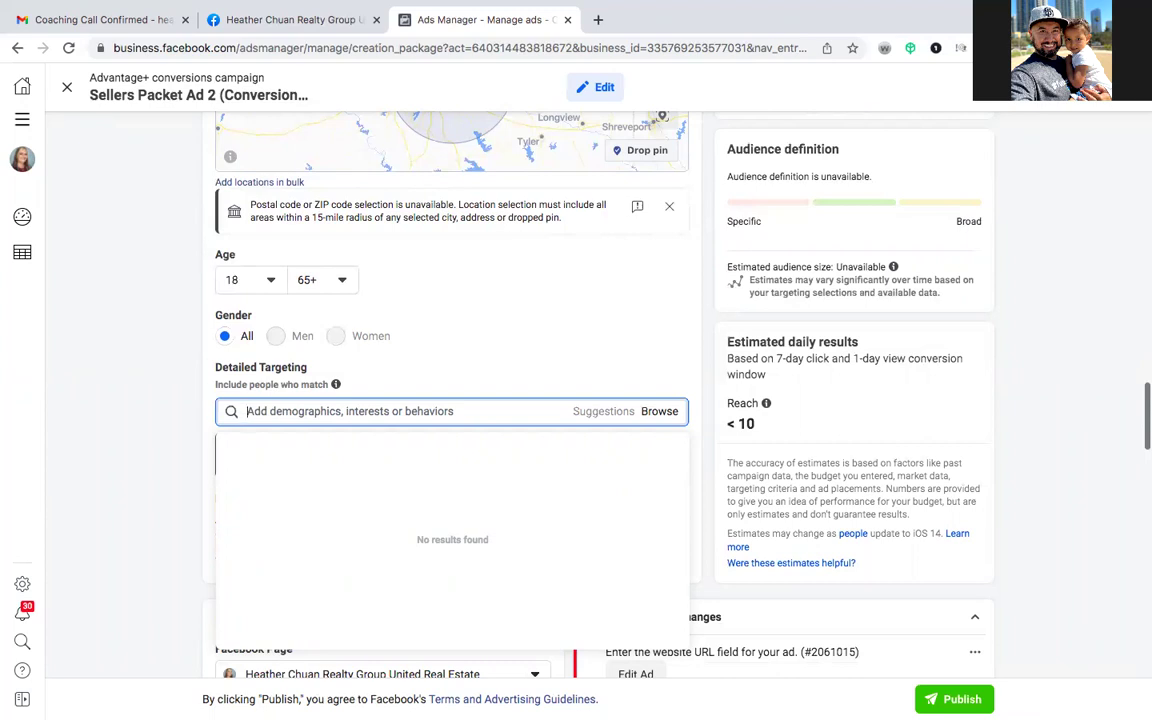
type("home improv")
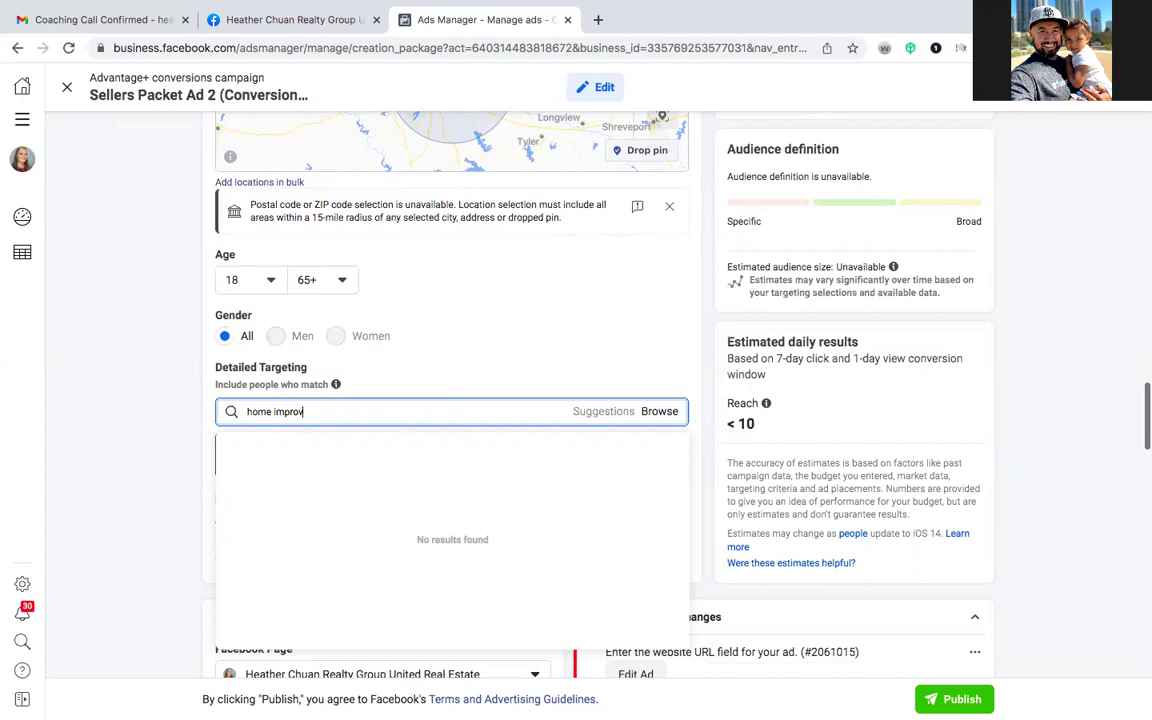
type("ement")
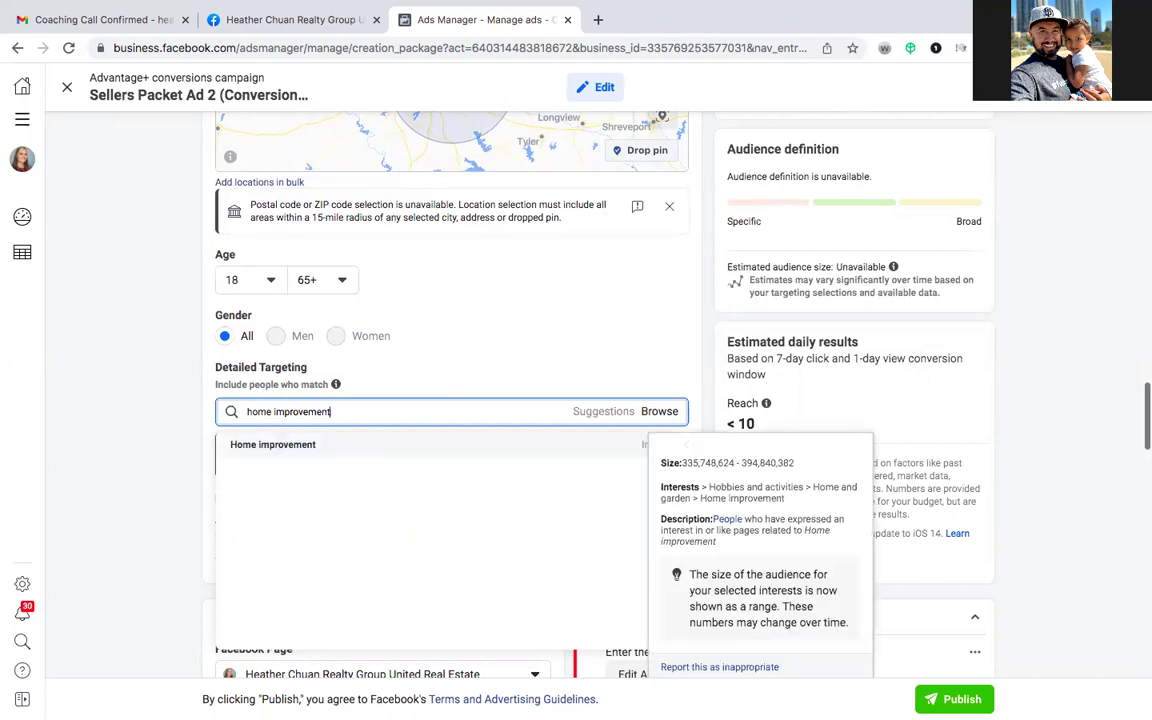
left_click(302, 447)
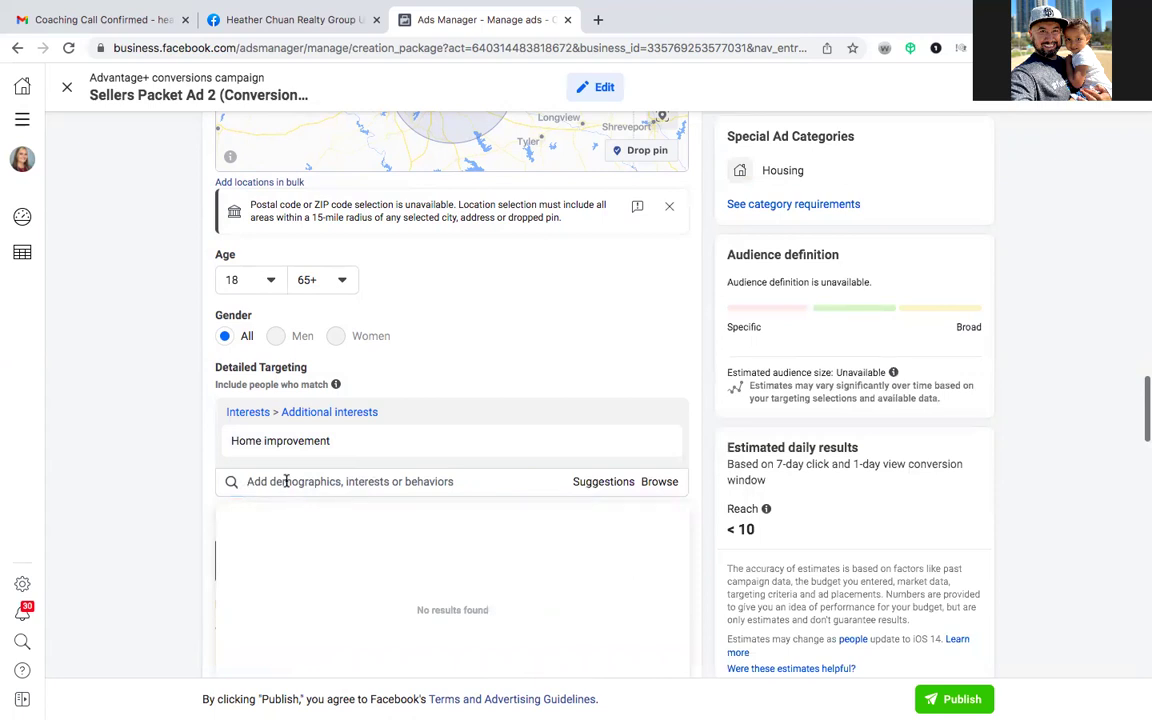
left_click(189, 446)
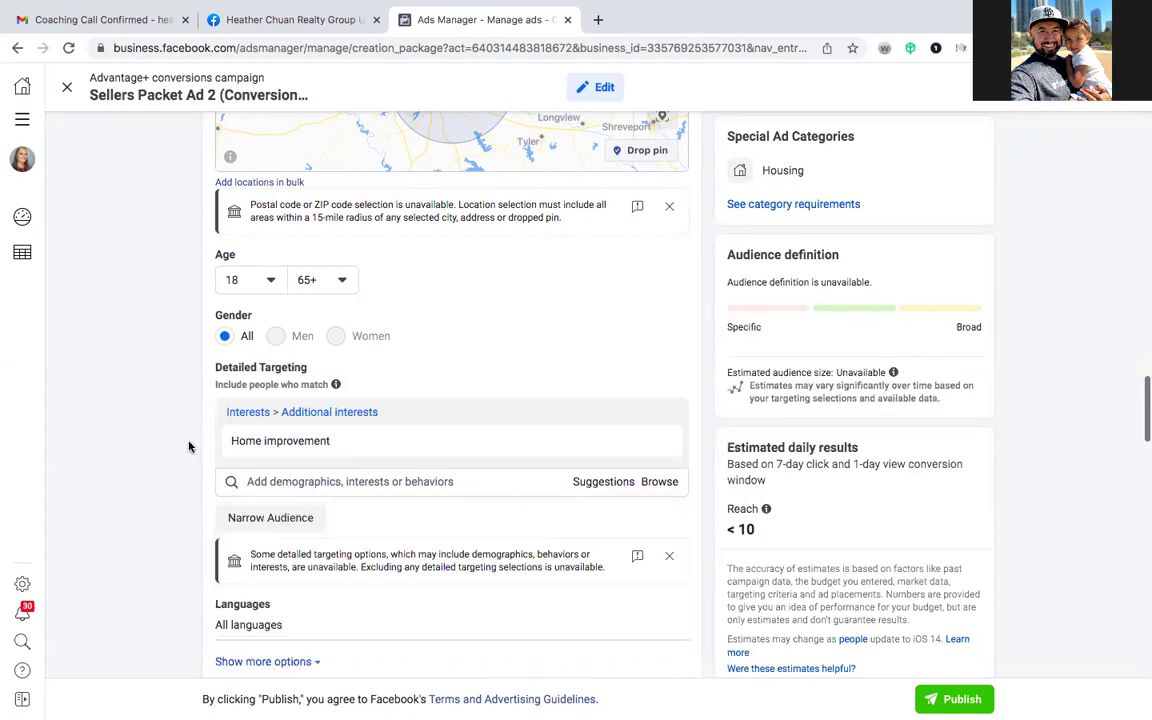
- Add an 'and must also match' condition for the Renovation interest, found by searching 'Reno'
scroll(189, 446, "down", 1)
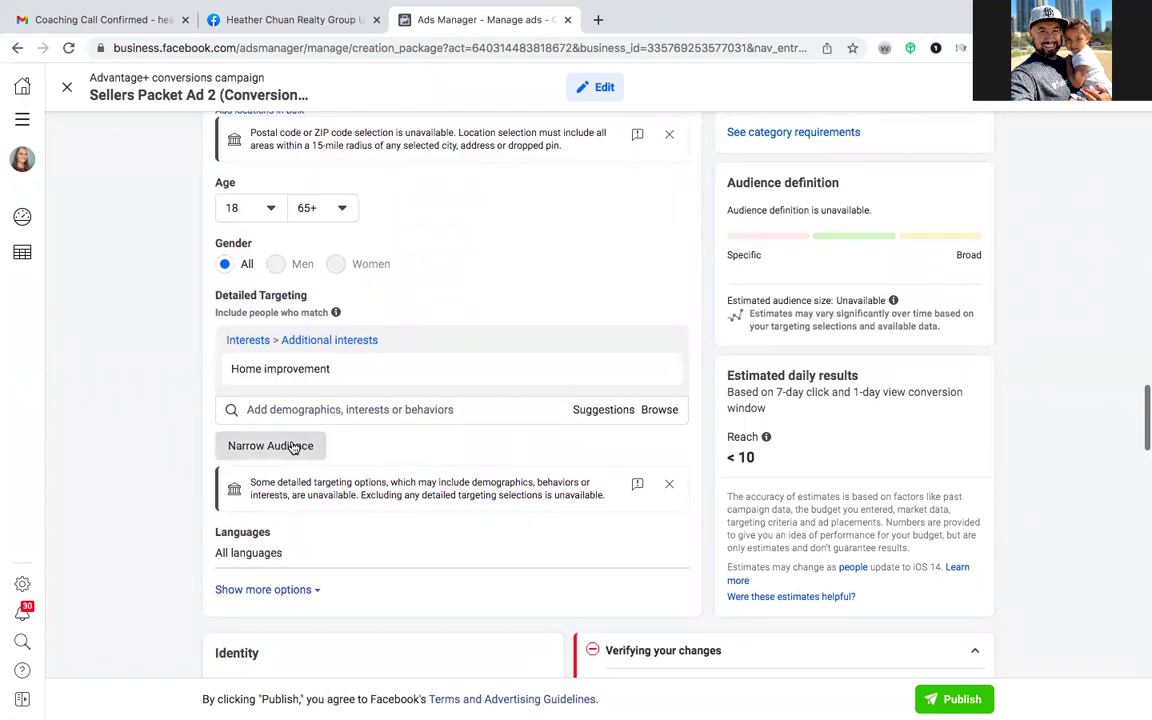
left_click(294, 445)
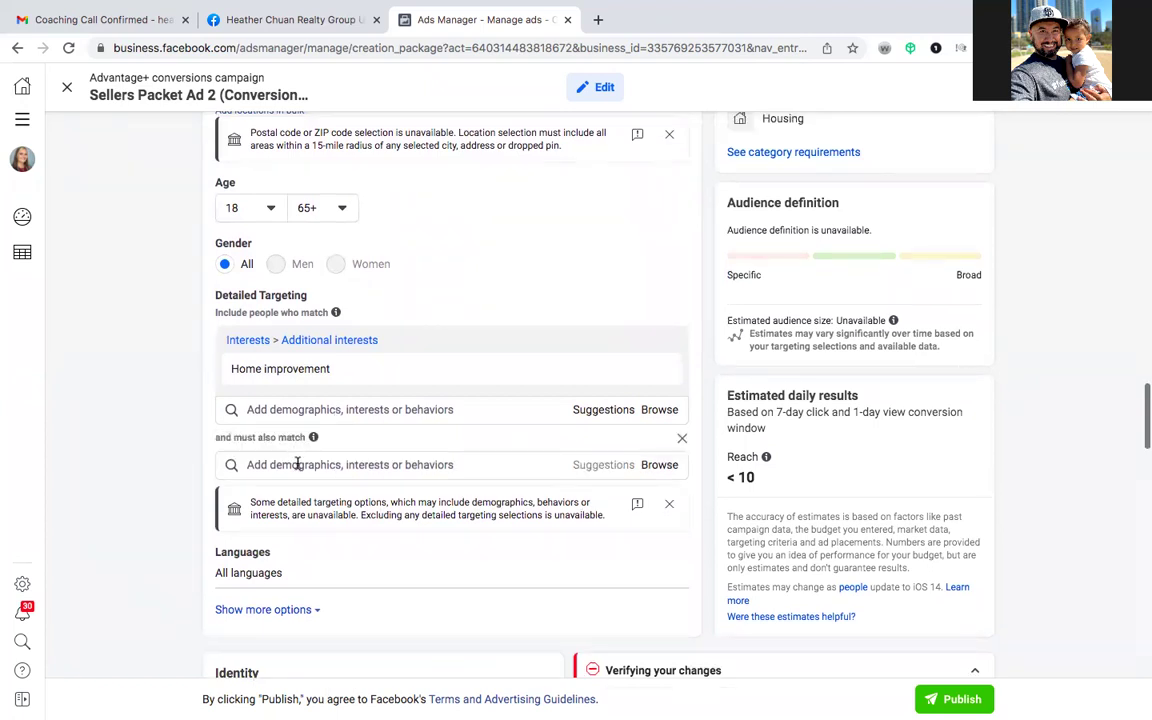
left_click(299, 466)
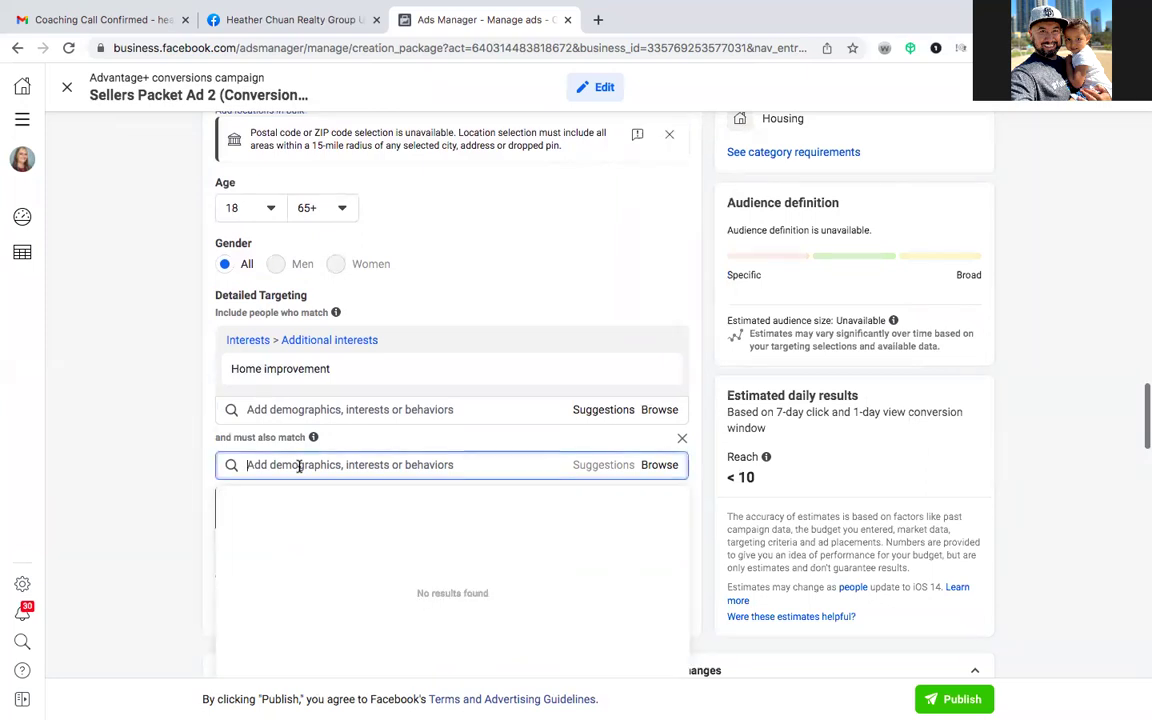
type("Renovation")
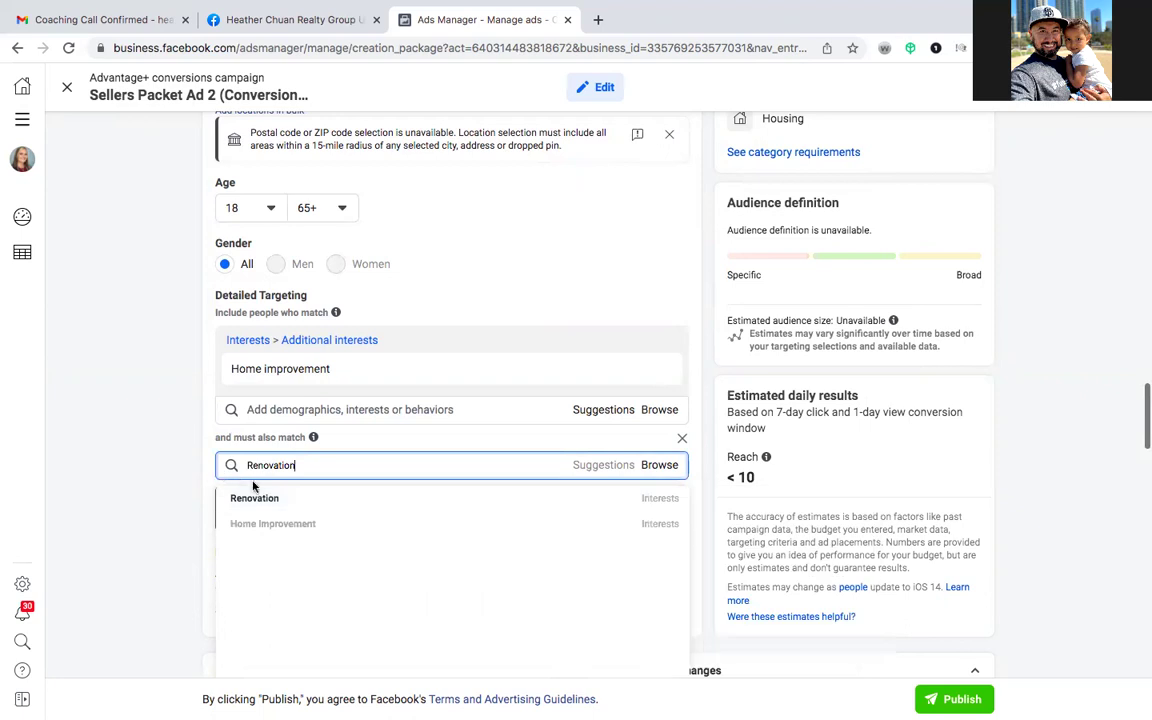
left_click(256, 499)
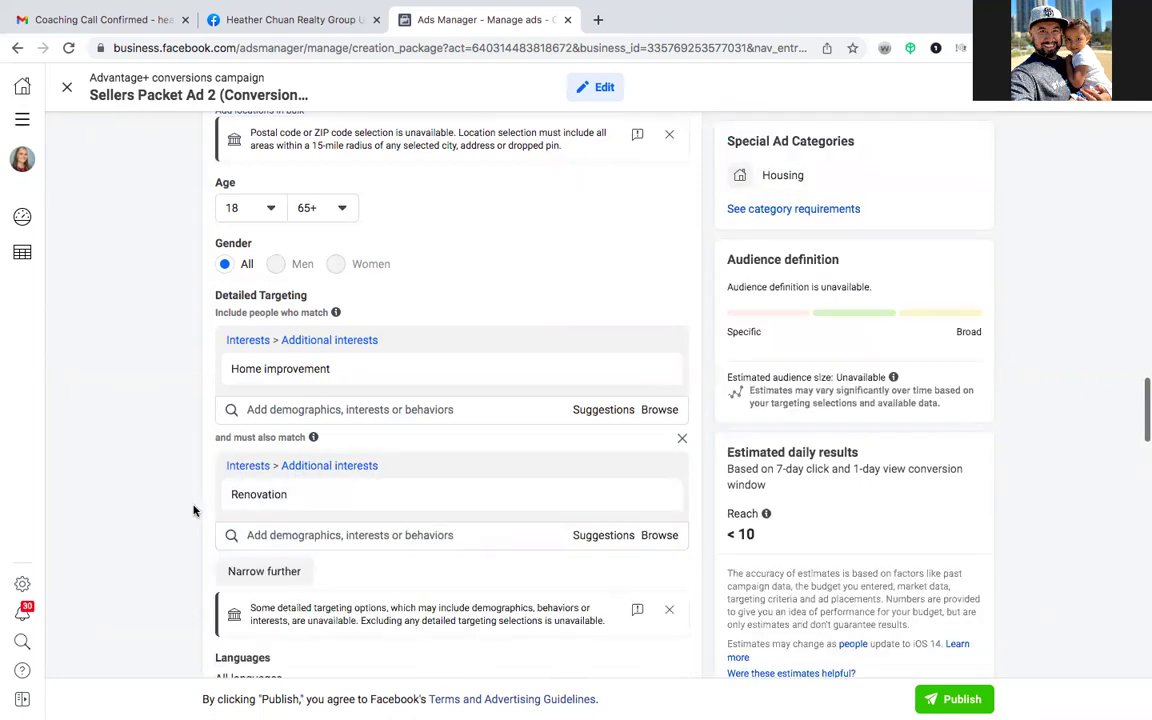
scroll(194, 516, "down", 3)
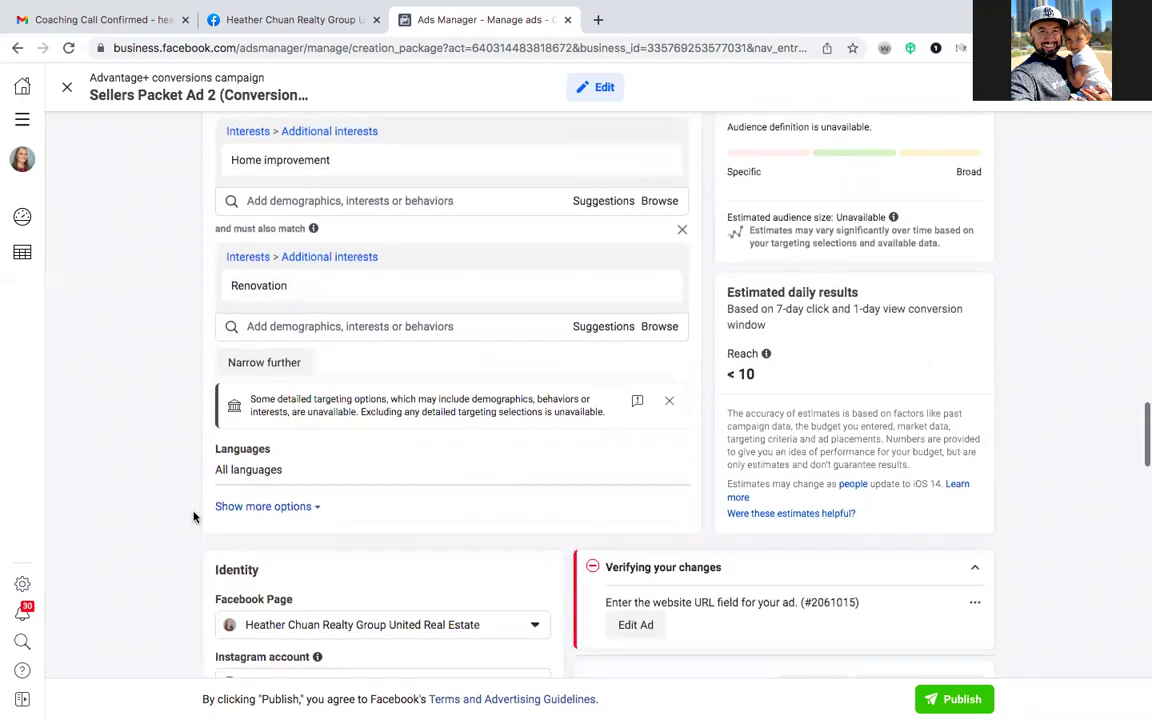
scroll(194, 516, "down", 2)
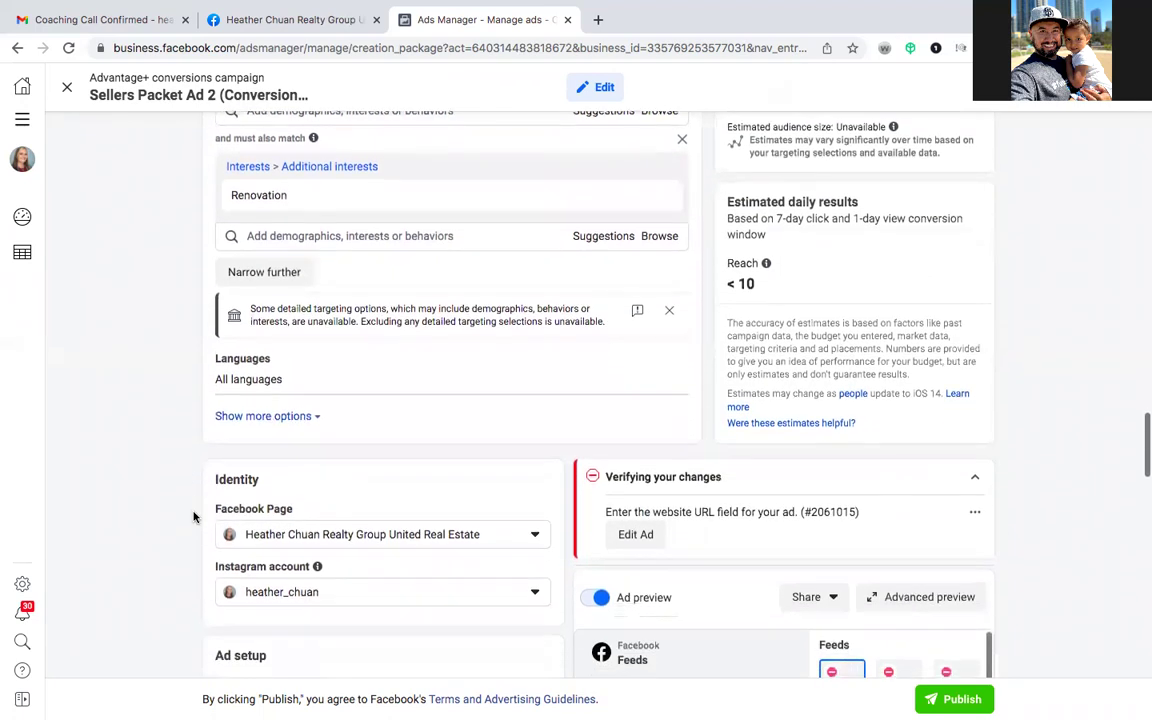
scroll(194, 516, "down", 2)
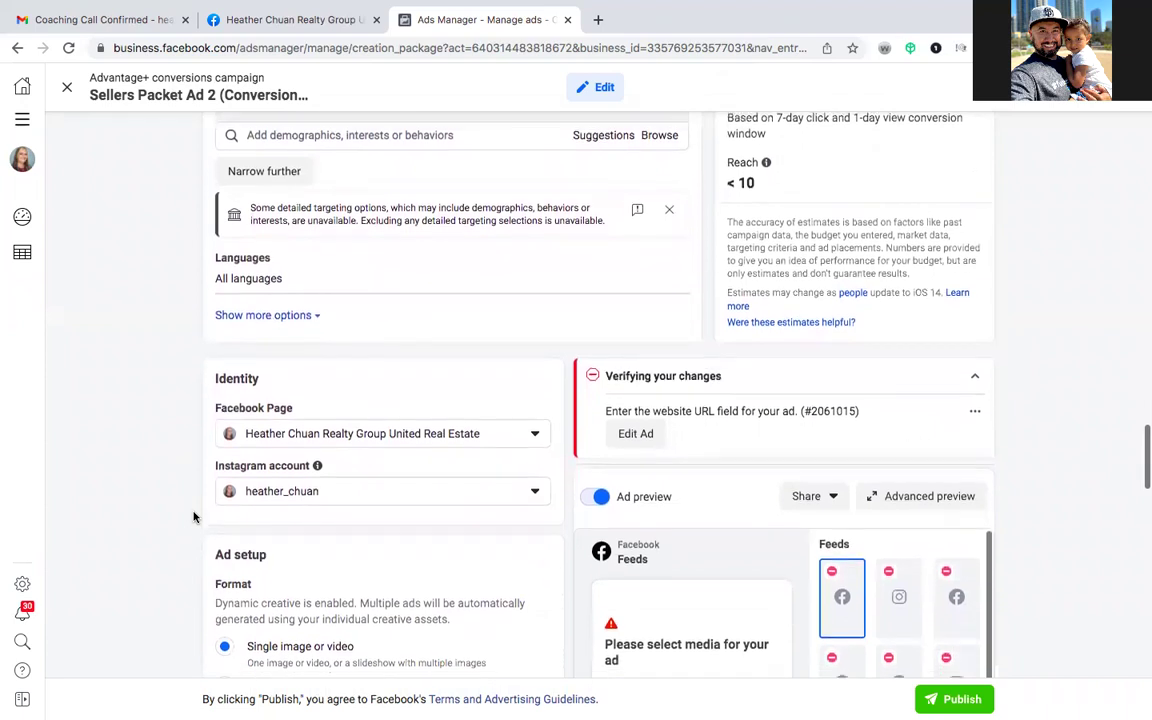
scroll(194, 516, "down", 1)
scroll(194, 516, "up", 1)
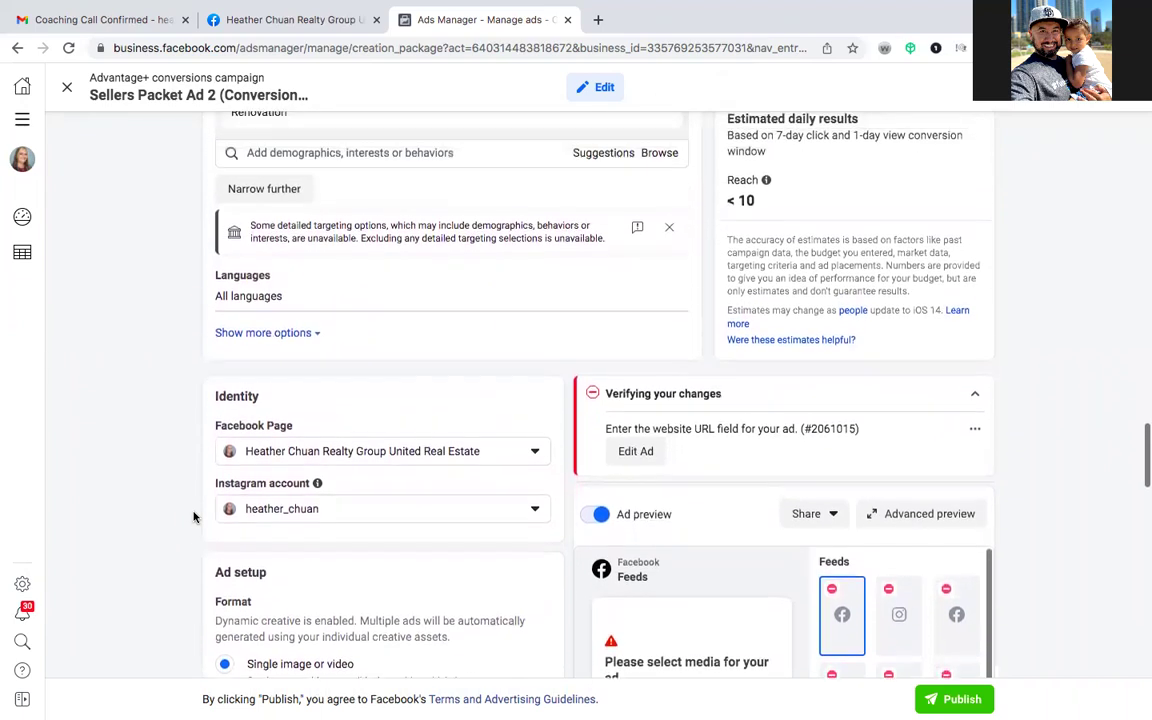
scroll(194, 516, "down", 3)
scroll(194, 516, "down", 1)
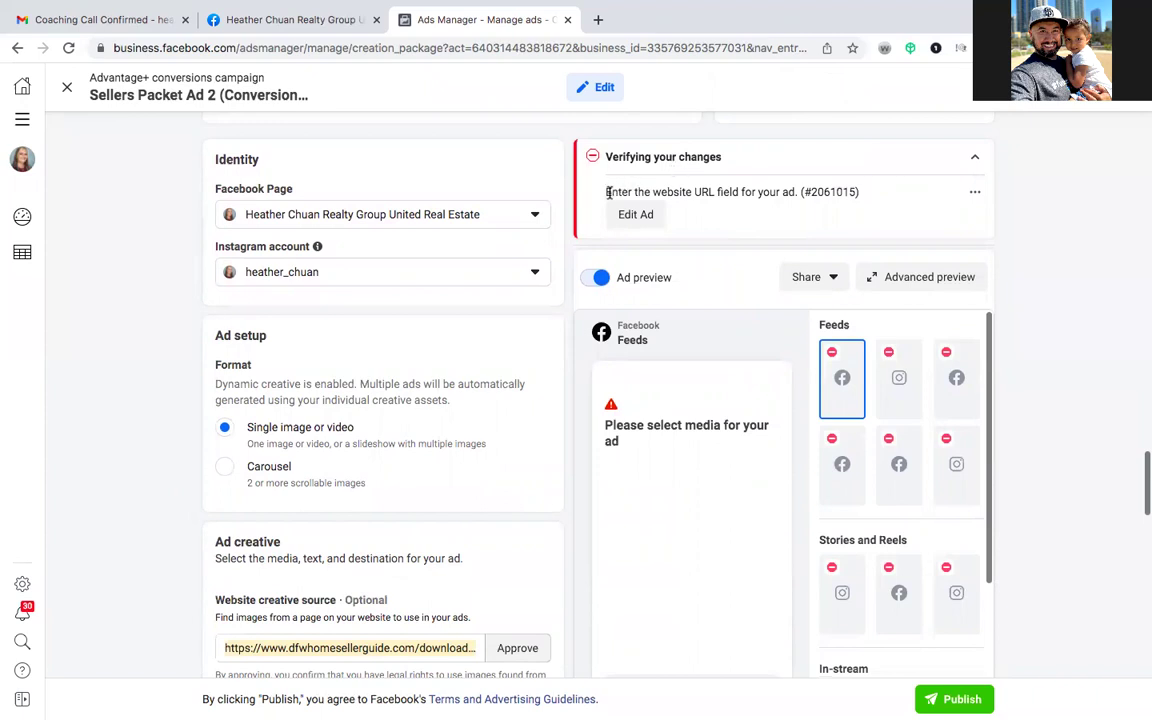
scroll(567, 300, "down", 3)
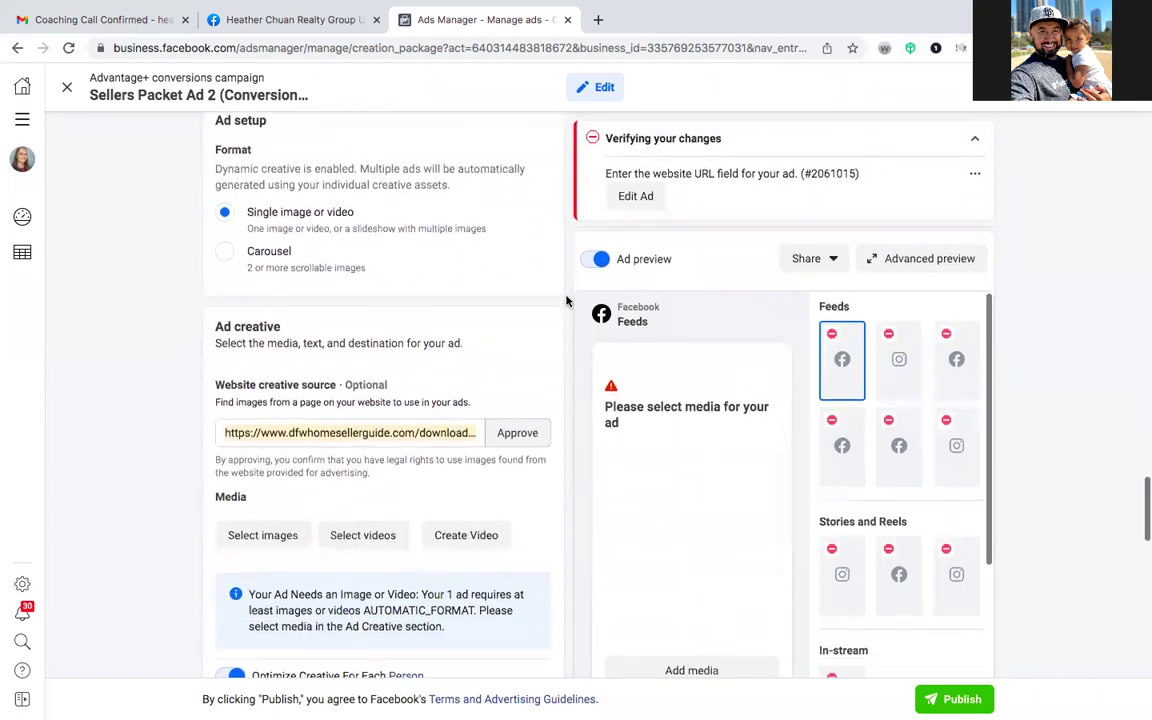
scroll(567, 300, "down", 3)
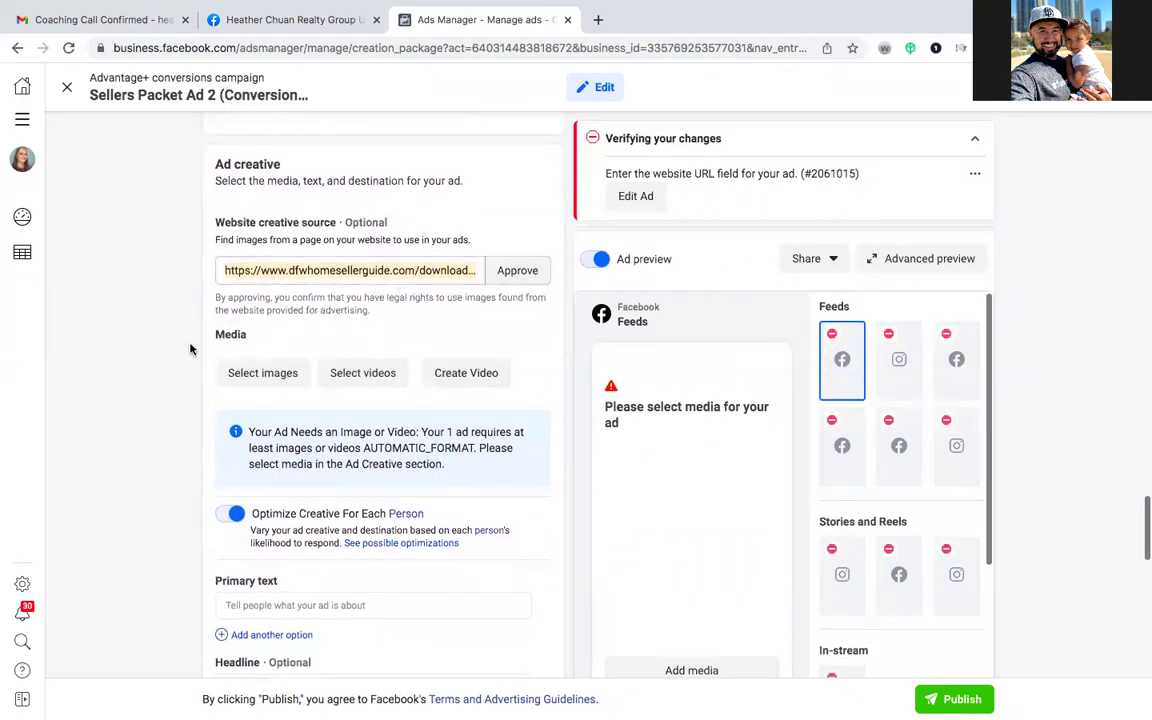
scroll(182, 390, "down", 3)
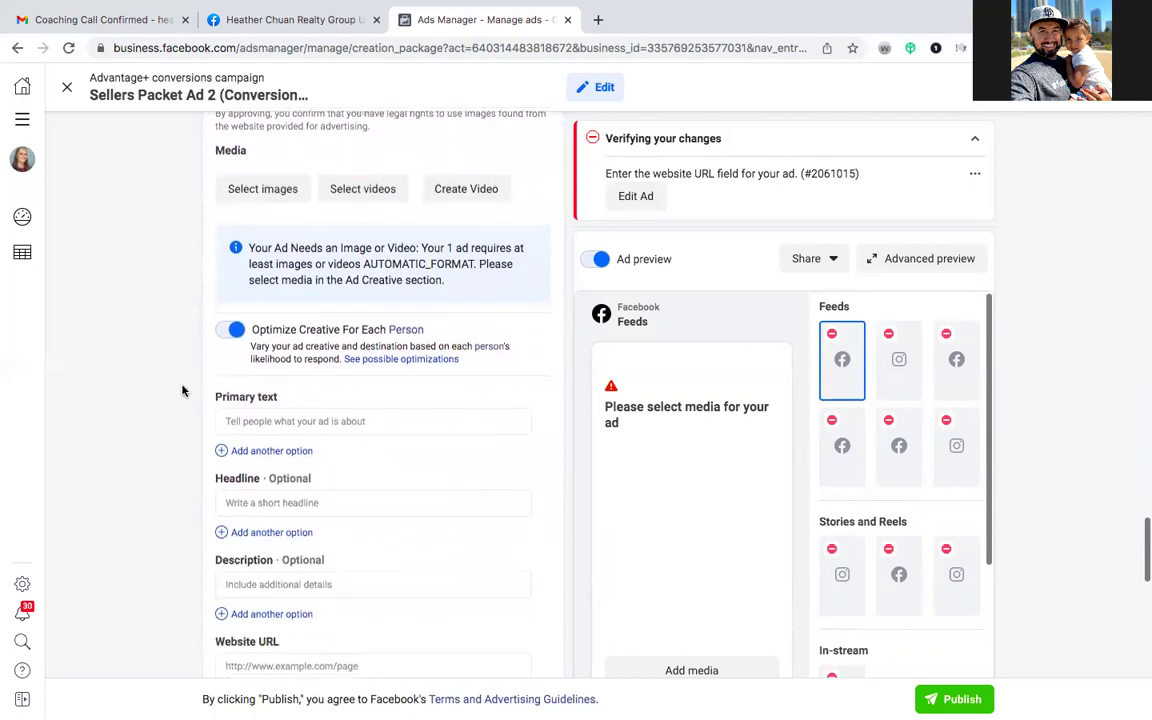
scroll(182, 390, "up", 7)
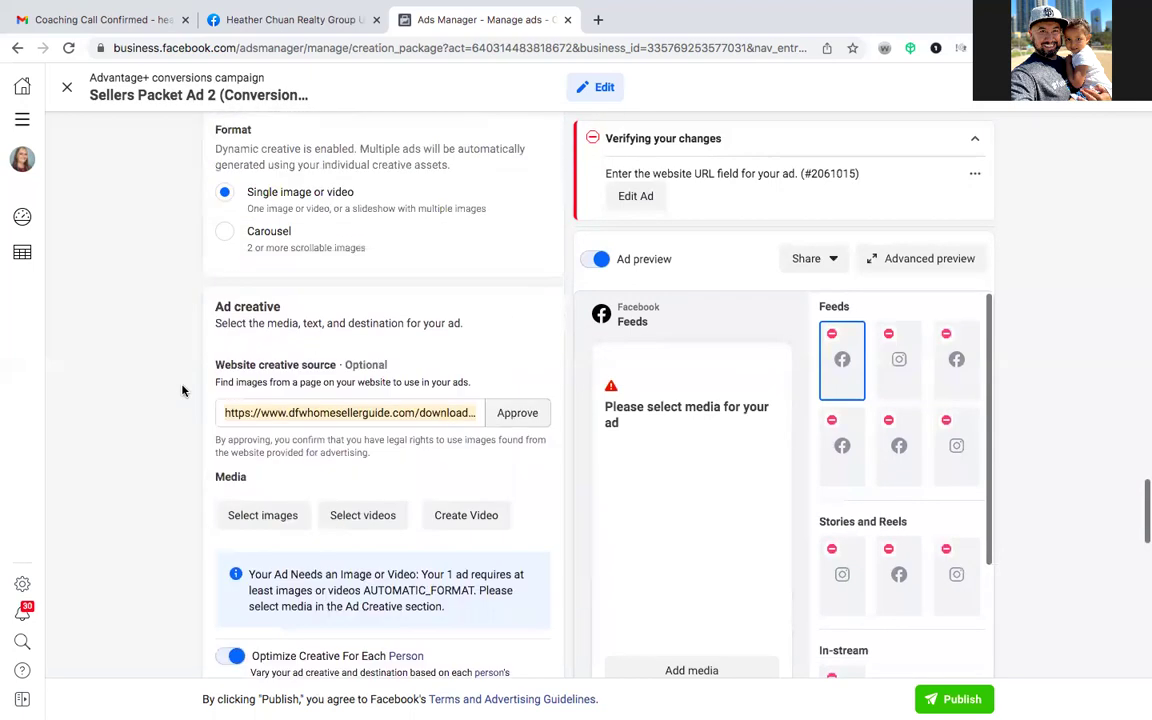
scroll(182, 390, "up", 6)
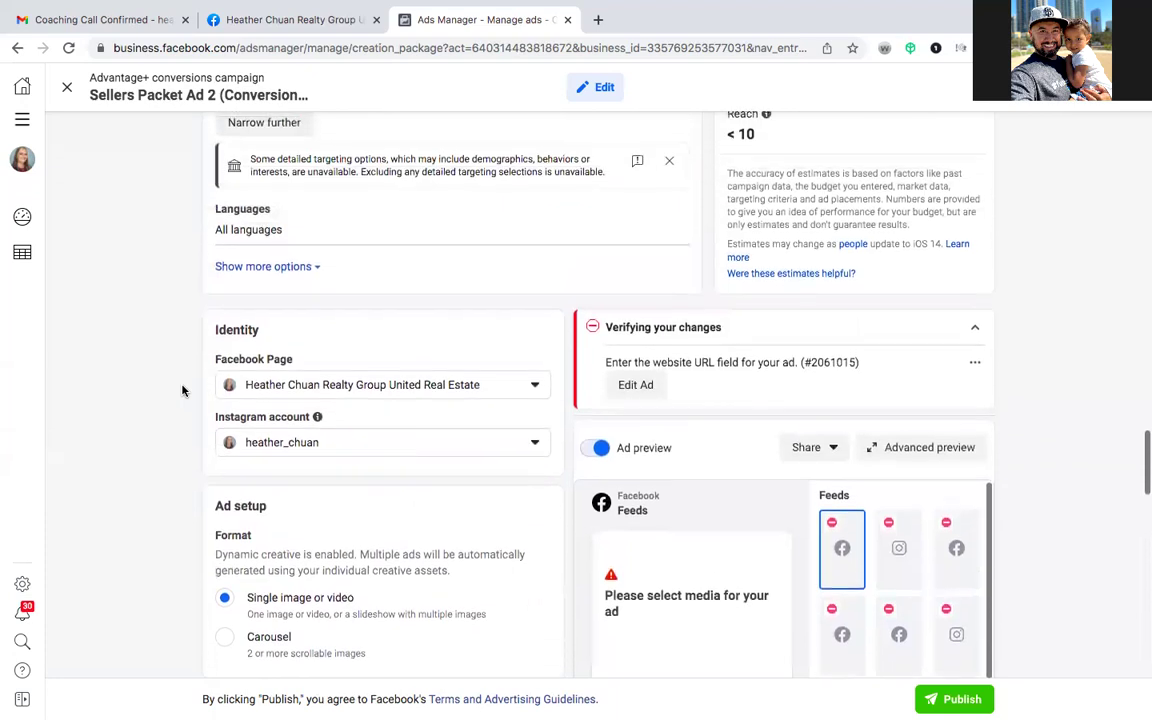
scroll(182, 390, "up", 1)
scroll(182, 390, "down", 4)
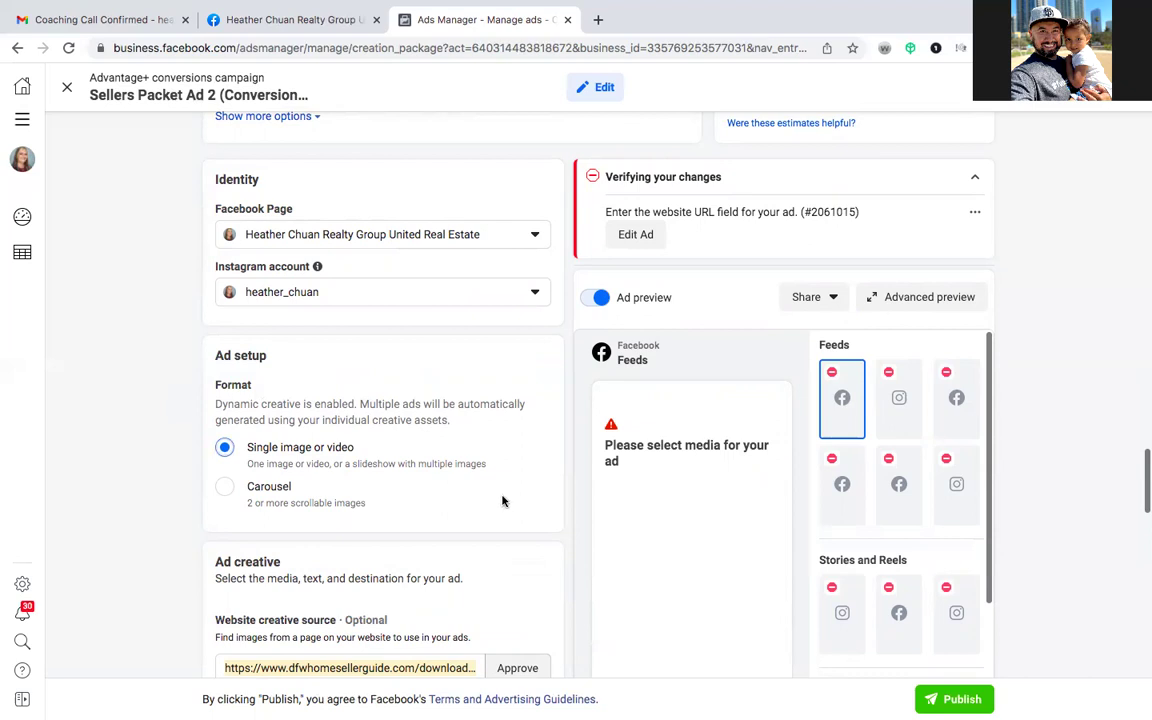
scroll(503, 501, "down", 1)
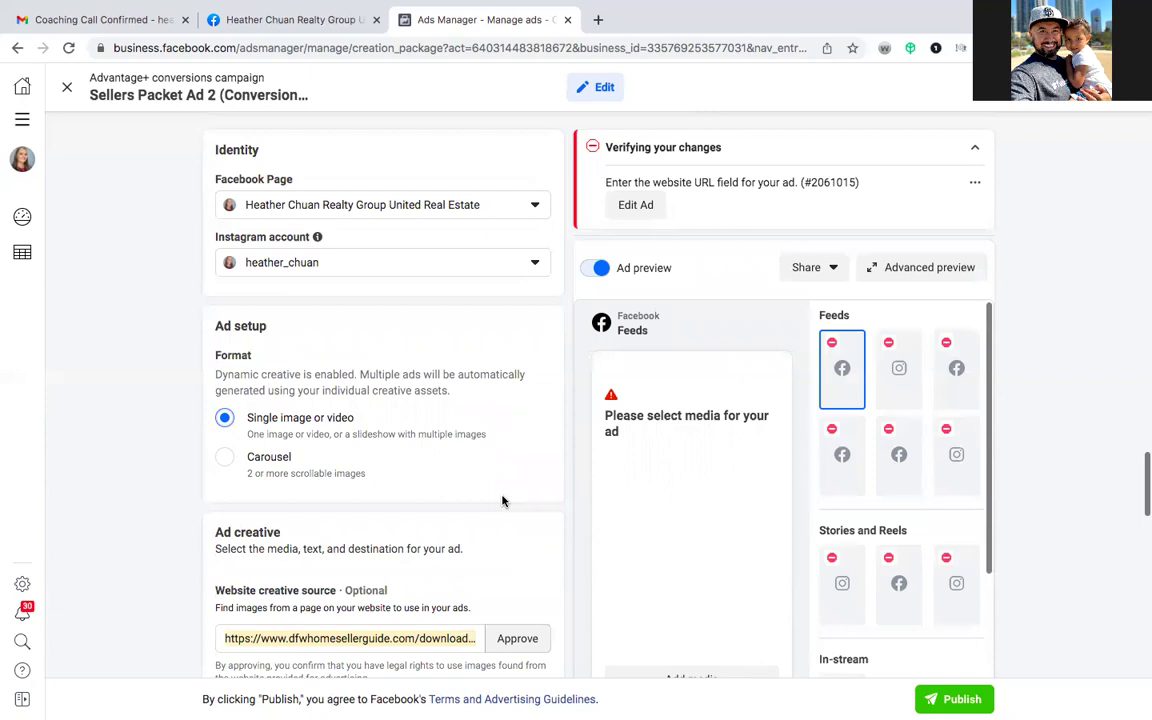
scroll(503, 501, "down", 4)
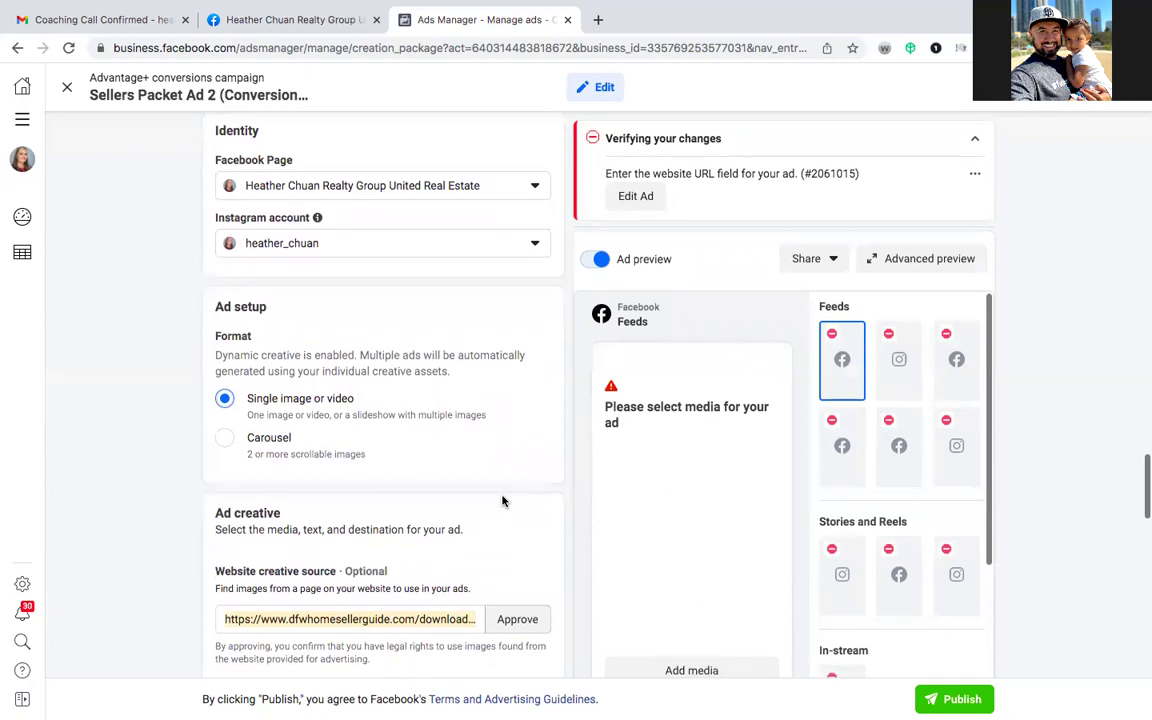
scroll(503, 501, "down", 1)
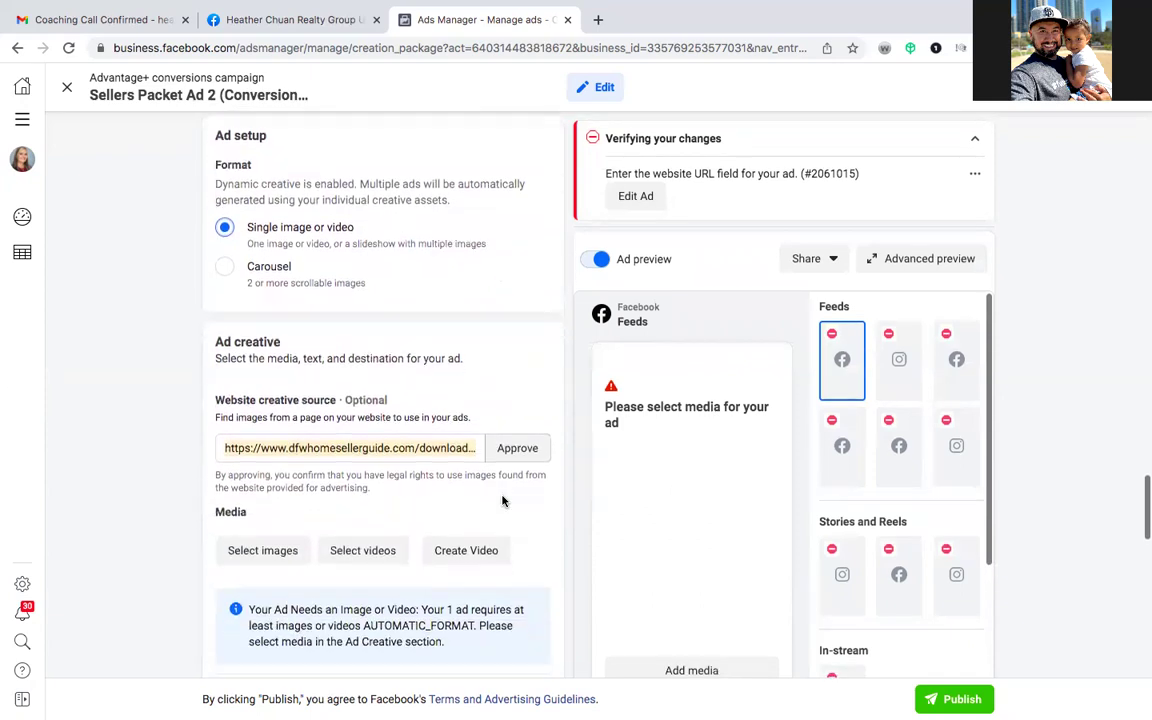
- Choose the Page's 1:21, 1920 × 1080 video as the ad's media
left_click(381, 549)
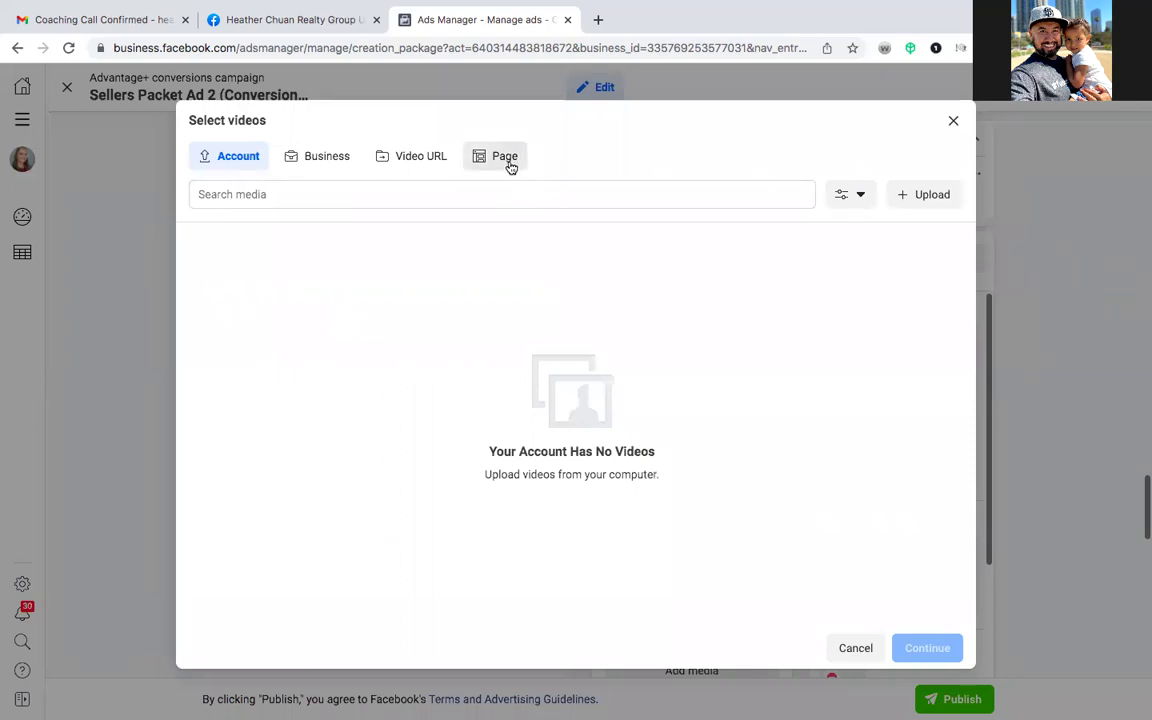
left_click(508, 164)
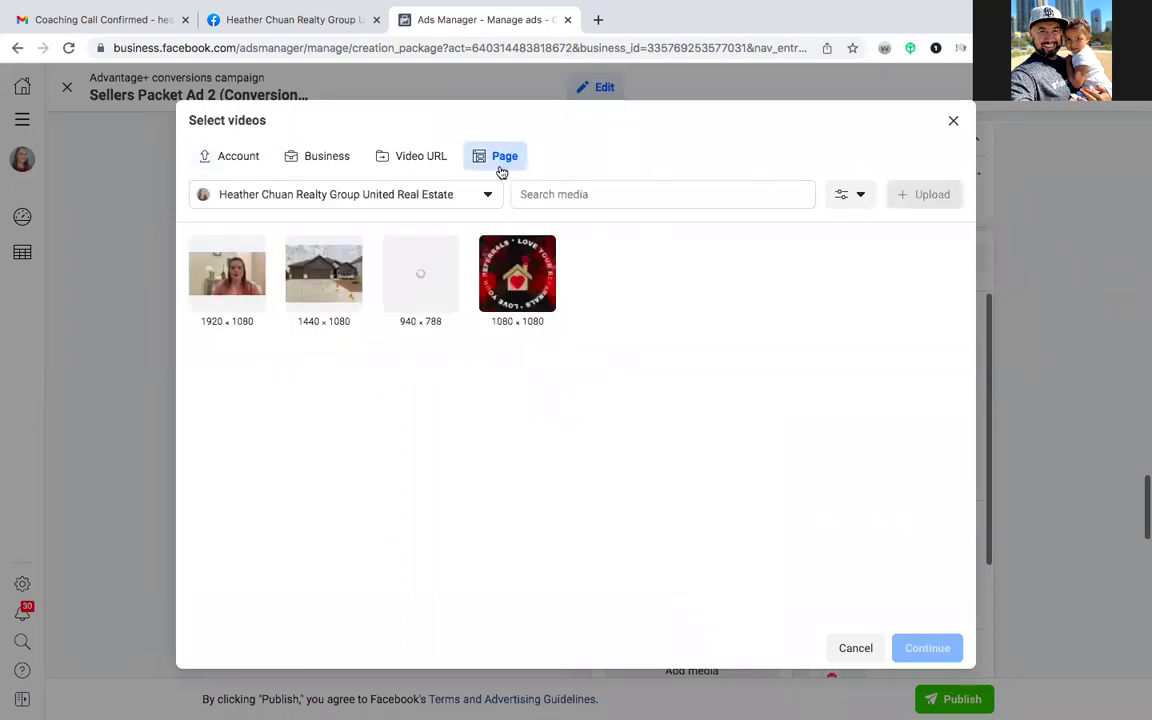
left_click(247, 285)
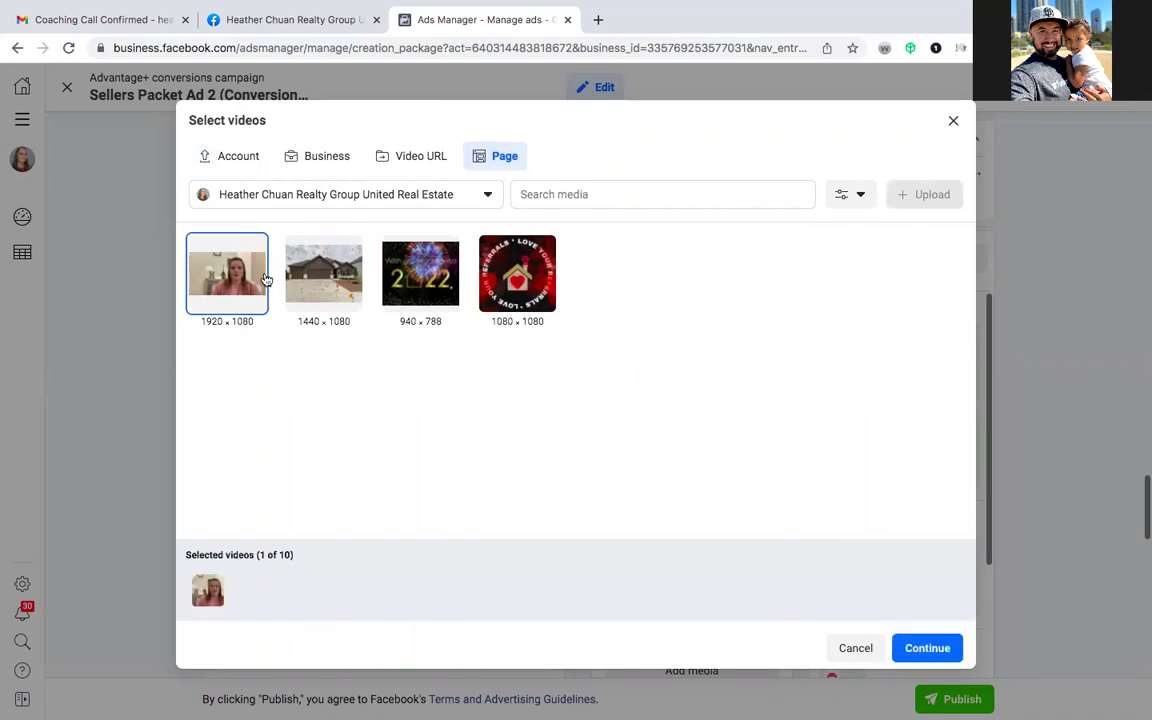
left_click(928, 648)
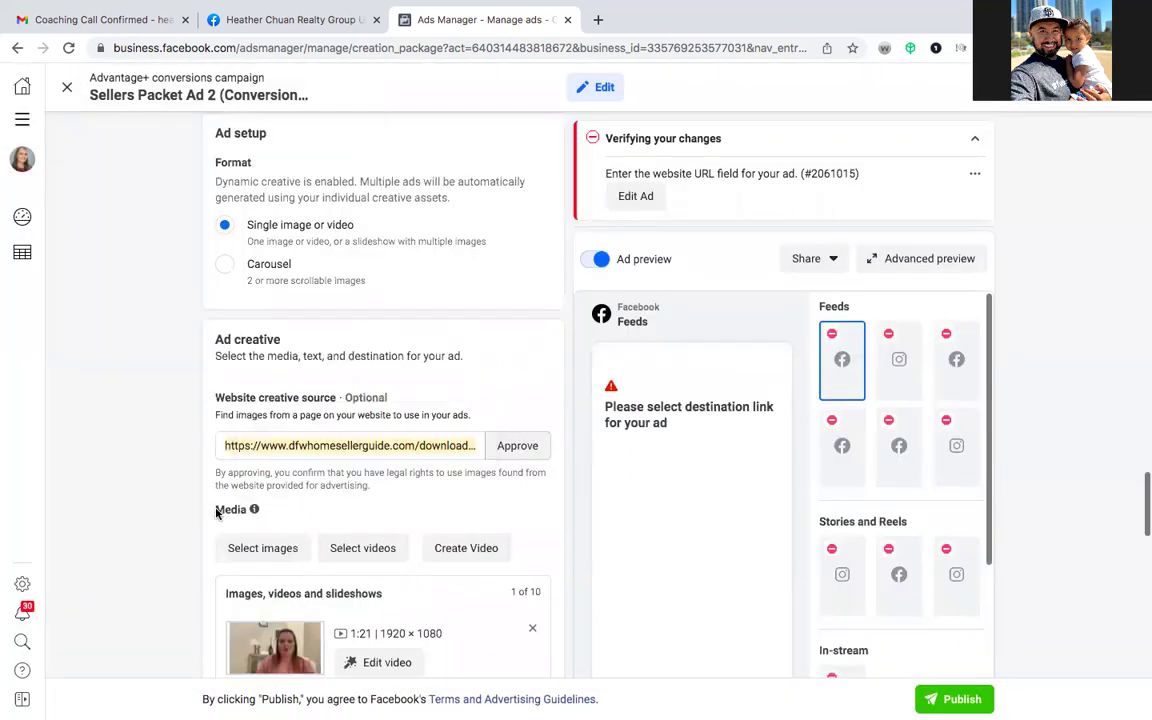
left_click(265, 19)
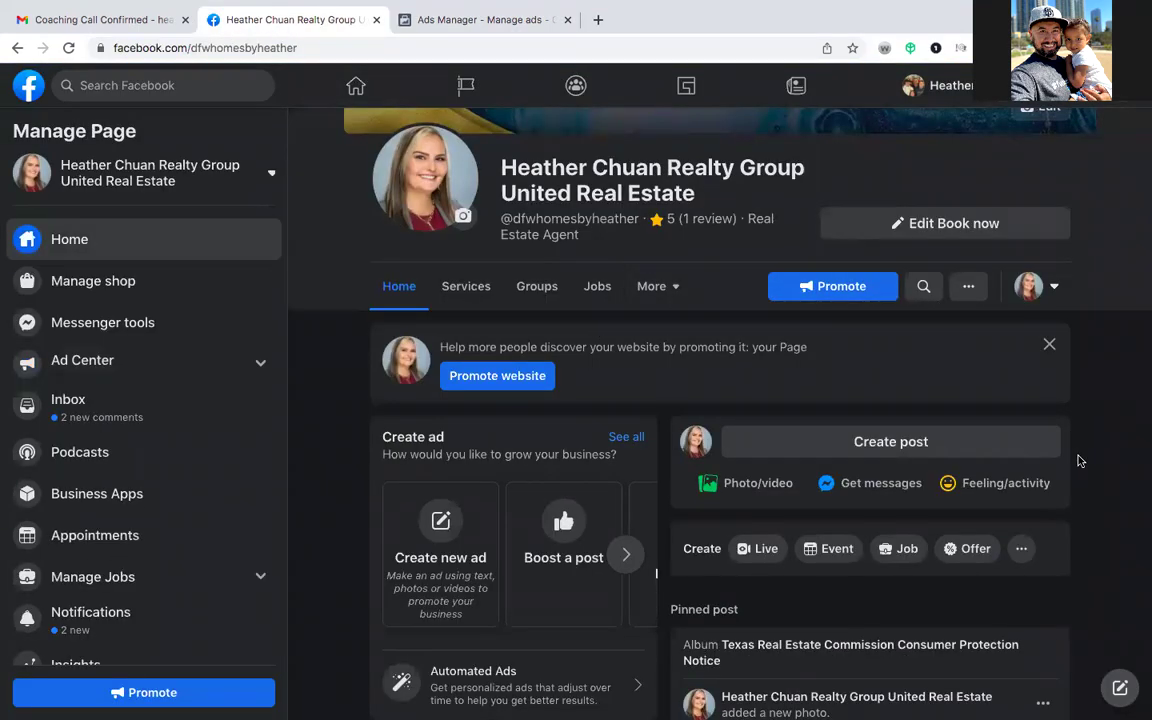
scroll(1000, 450, "down", 10)
scroll(1082, 488, "down", 5)
left_click(762, 289)
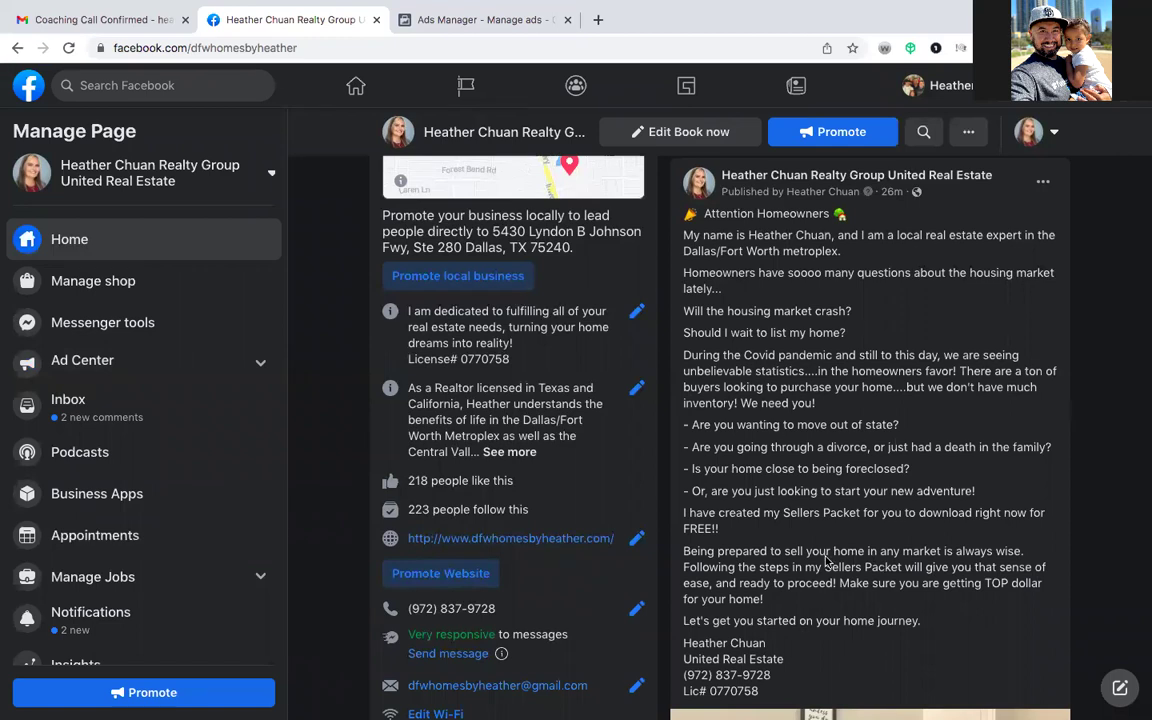
scroll(876, 574, "down", 1)
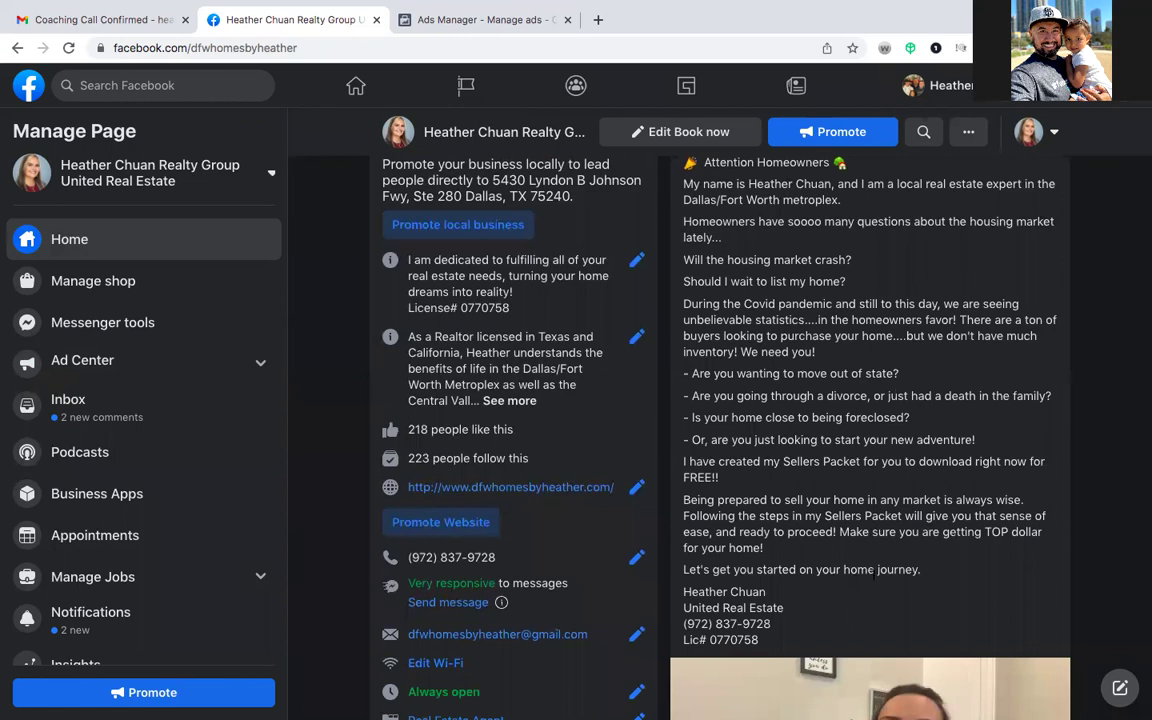
scroll(876, 573, "up", 1)
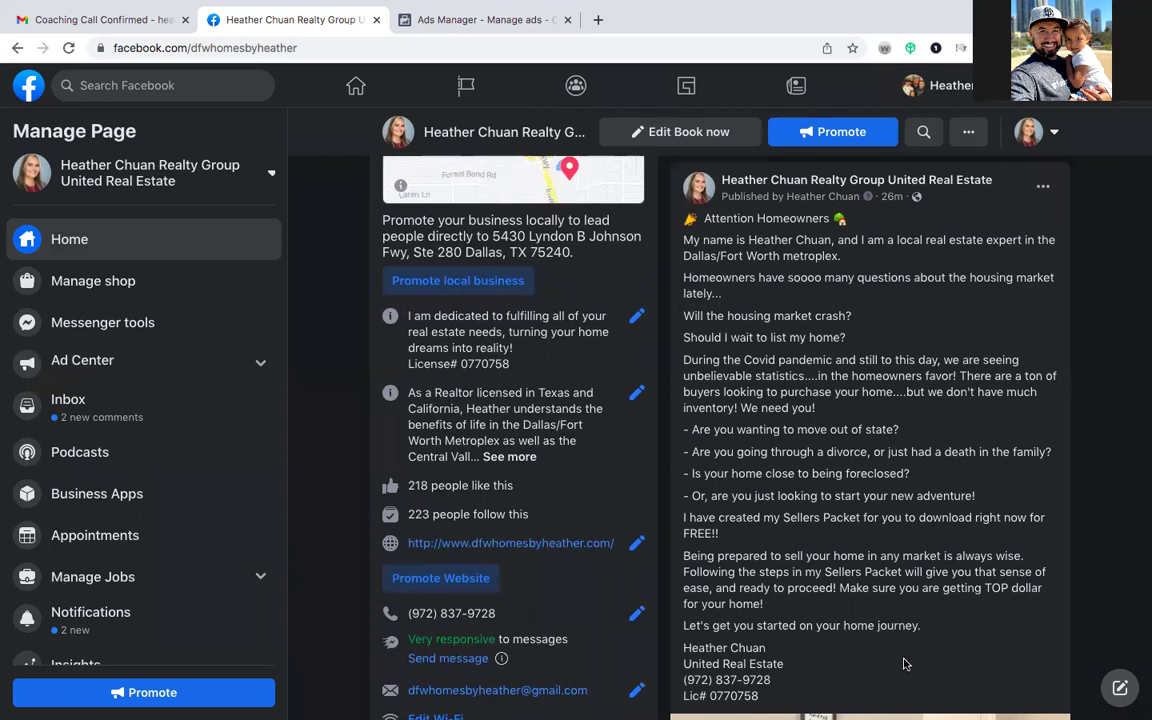
scroll(903, 664, "down", 3)
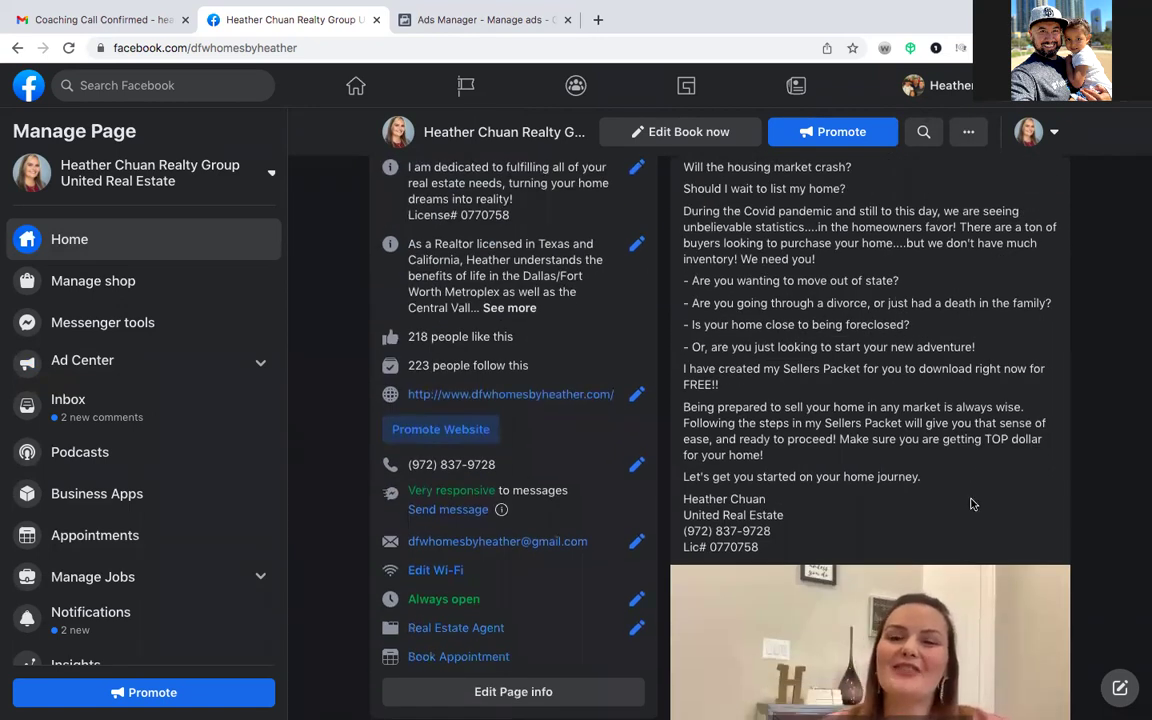
scroll(971, 503, "down", 5)
scroll(971, 503, "up", 6)
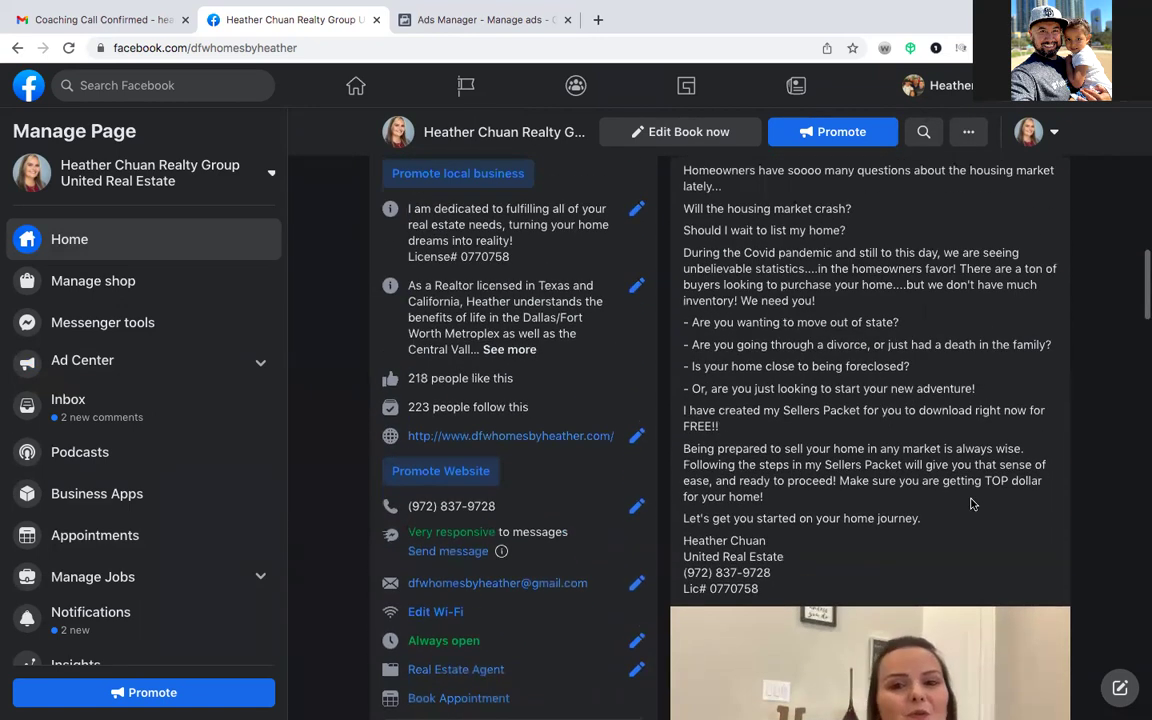
scroll(971, 503, "up", 3)
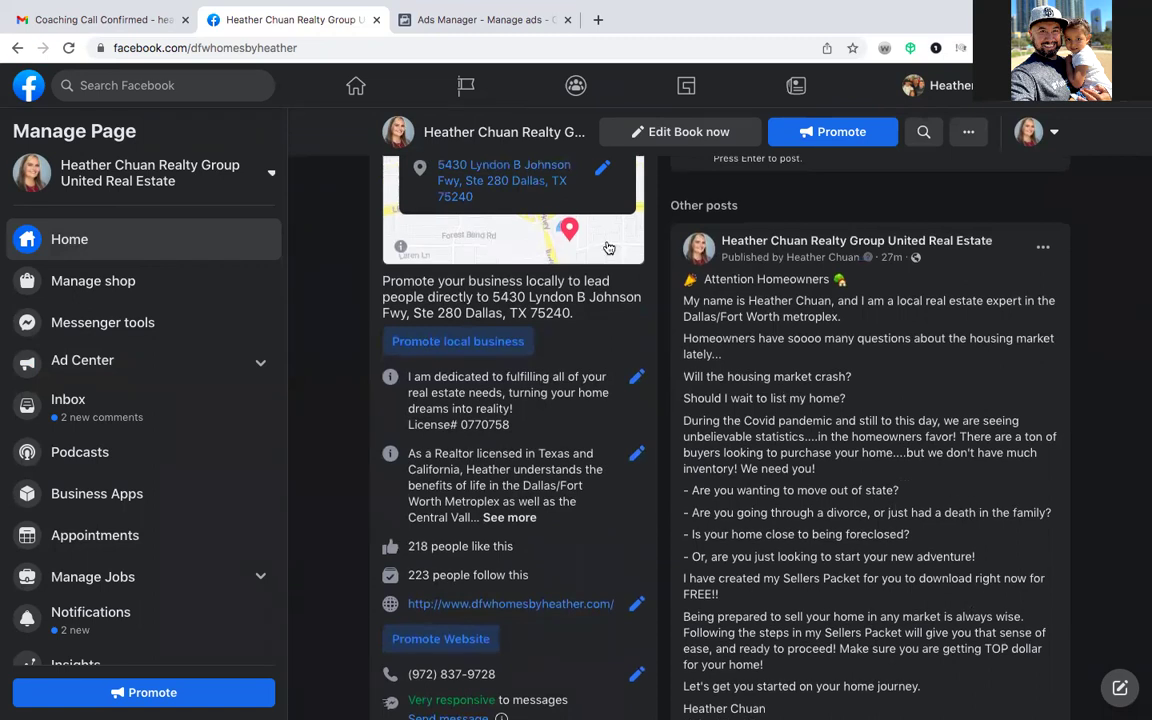
left_click(480, 19)
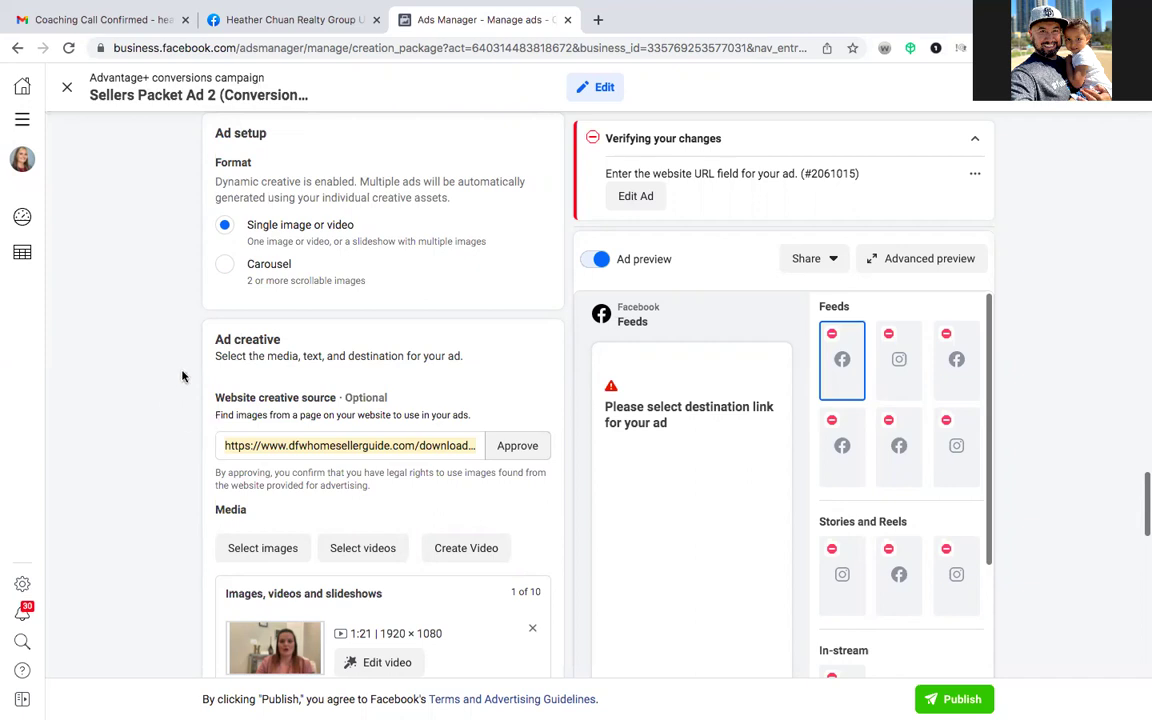
- Jump to the ad's missing Website URL field
scroll(183, 382, "up", 1)
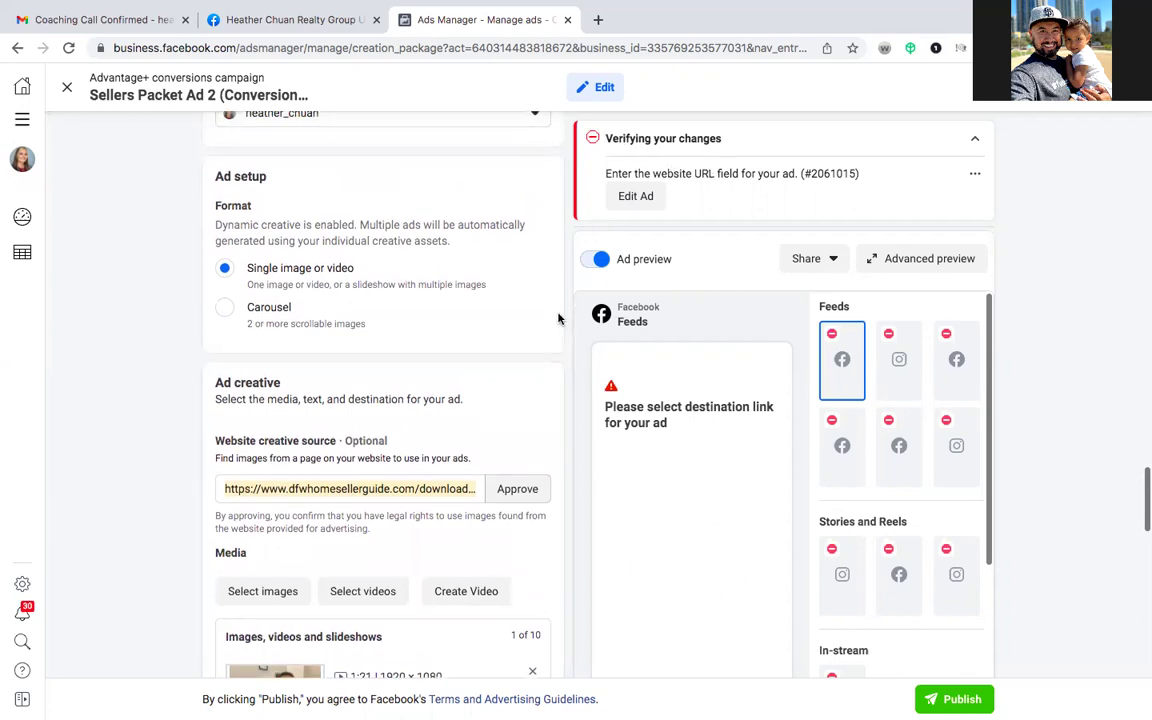
scroll(558, 318, "down", 5)
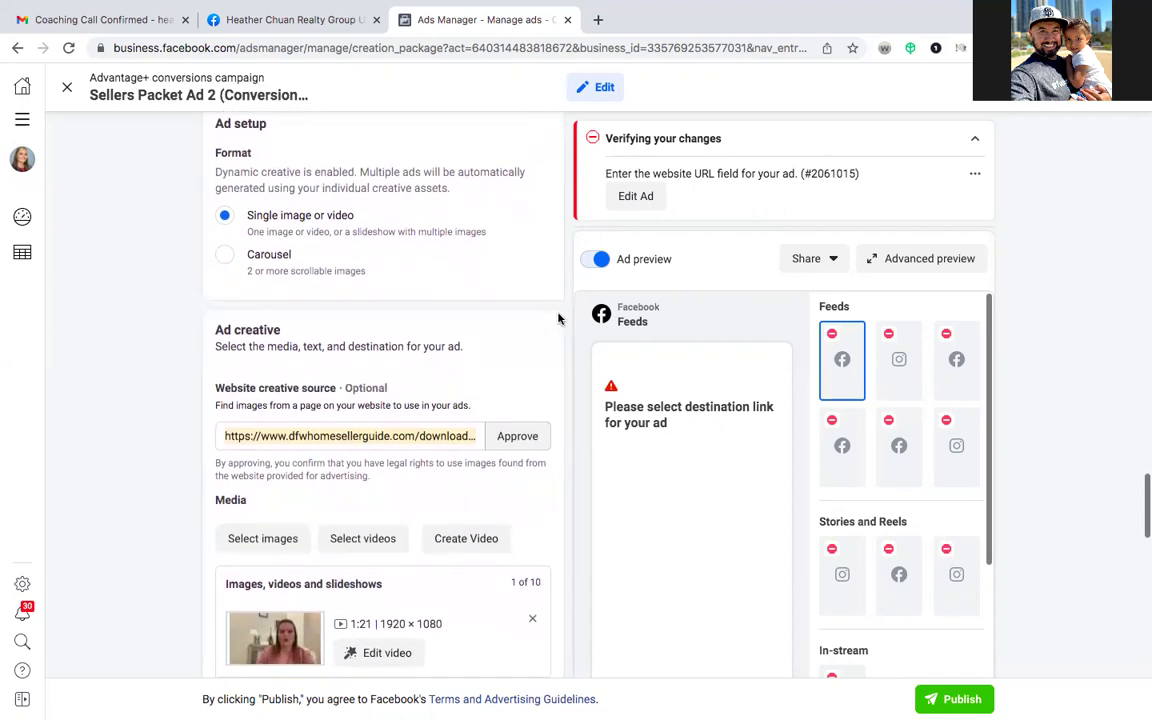
scroll(558, 318, "down", 5)
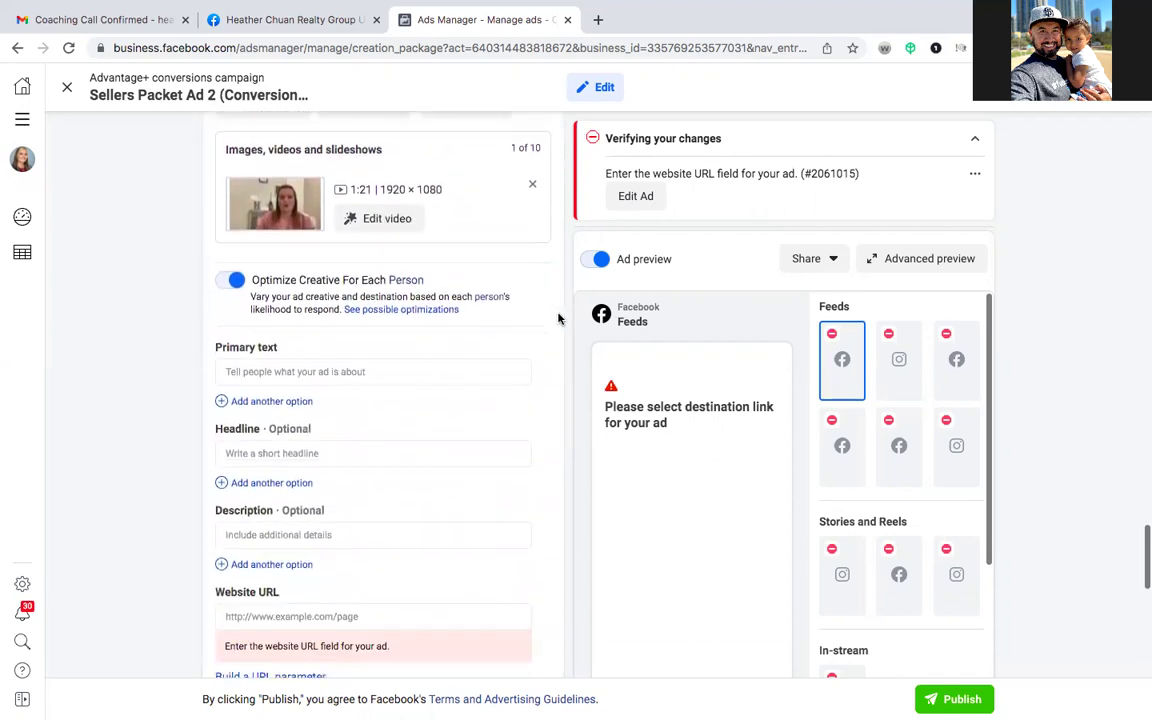
scroll(558, 318, "up", 3)
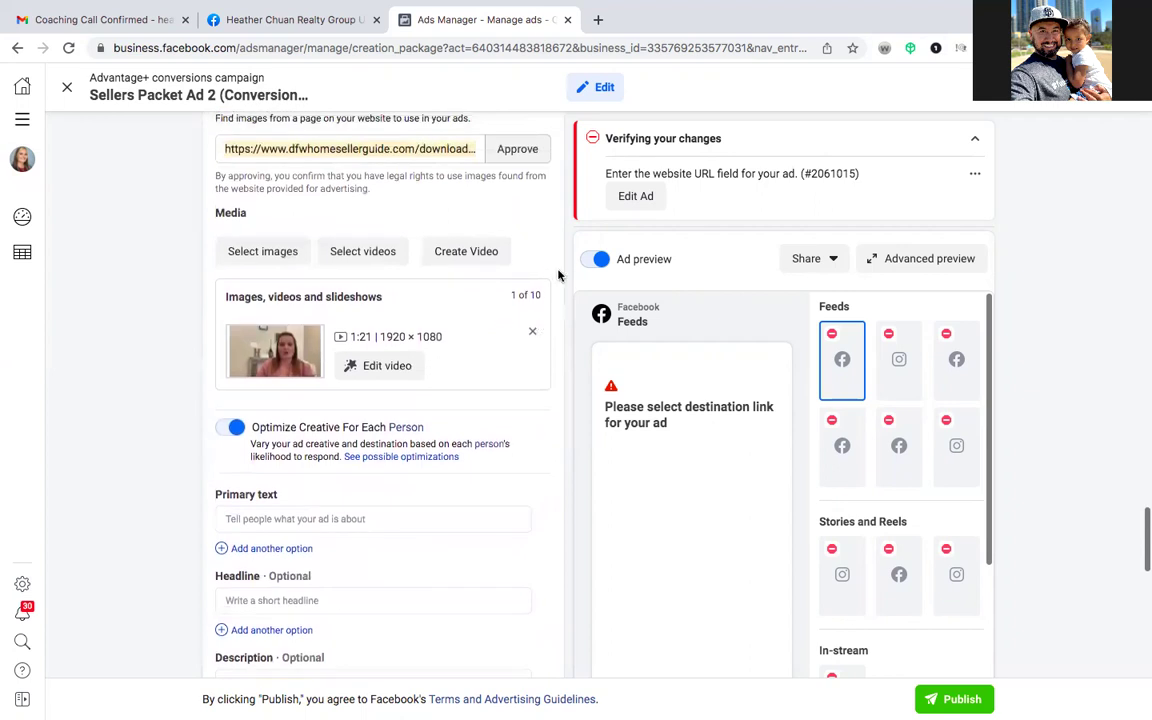
scroll(519, 218, "up", 2)
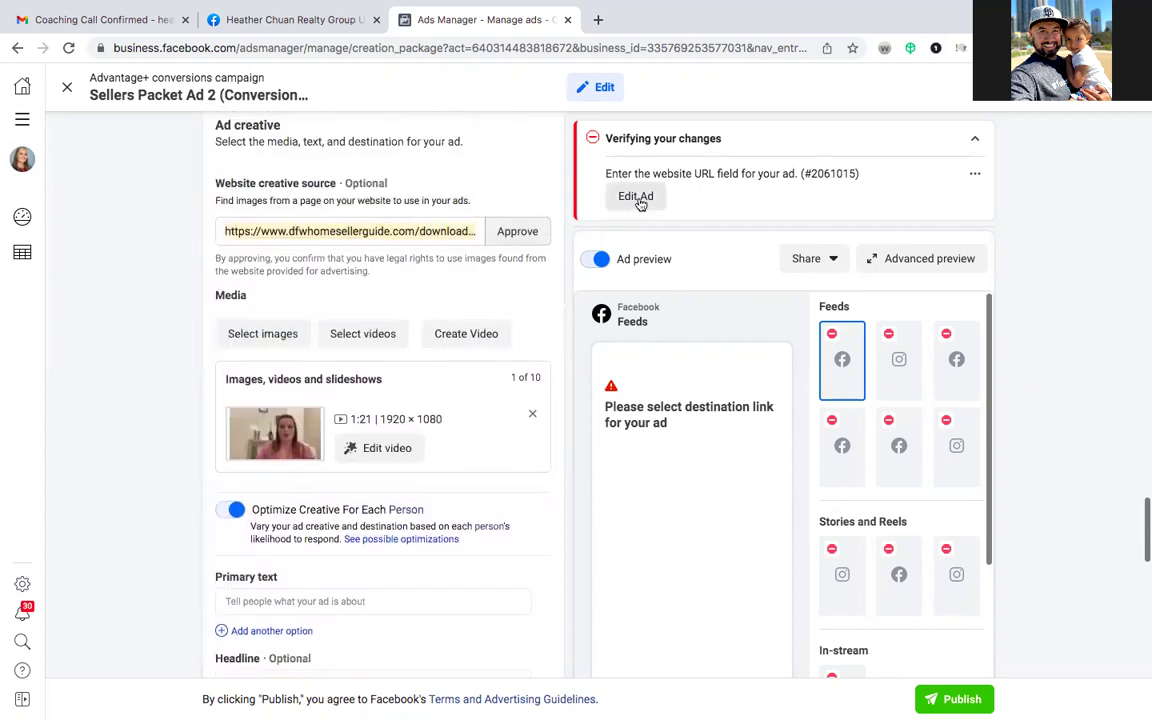
left_click(639, 201)
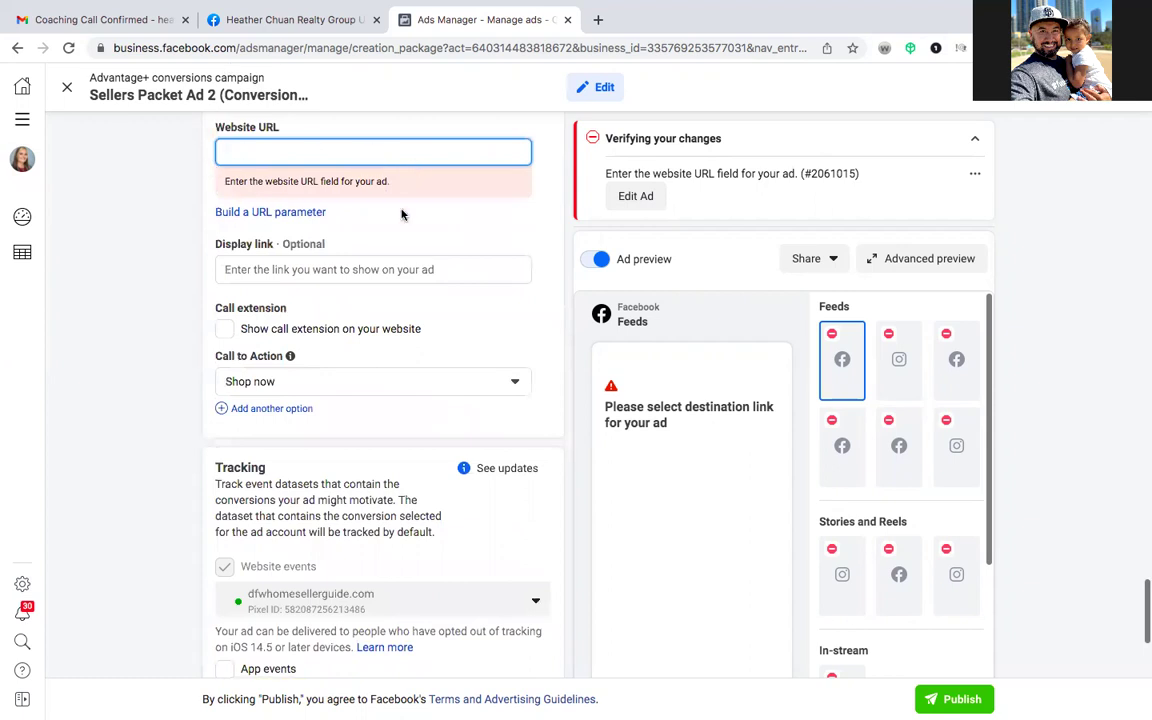
scroll(402, 214, "up", 5)
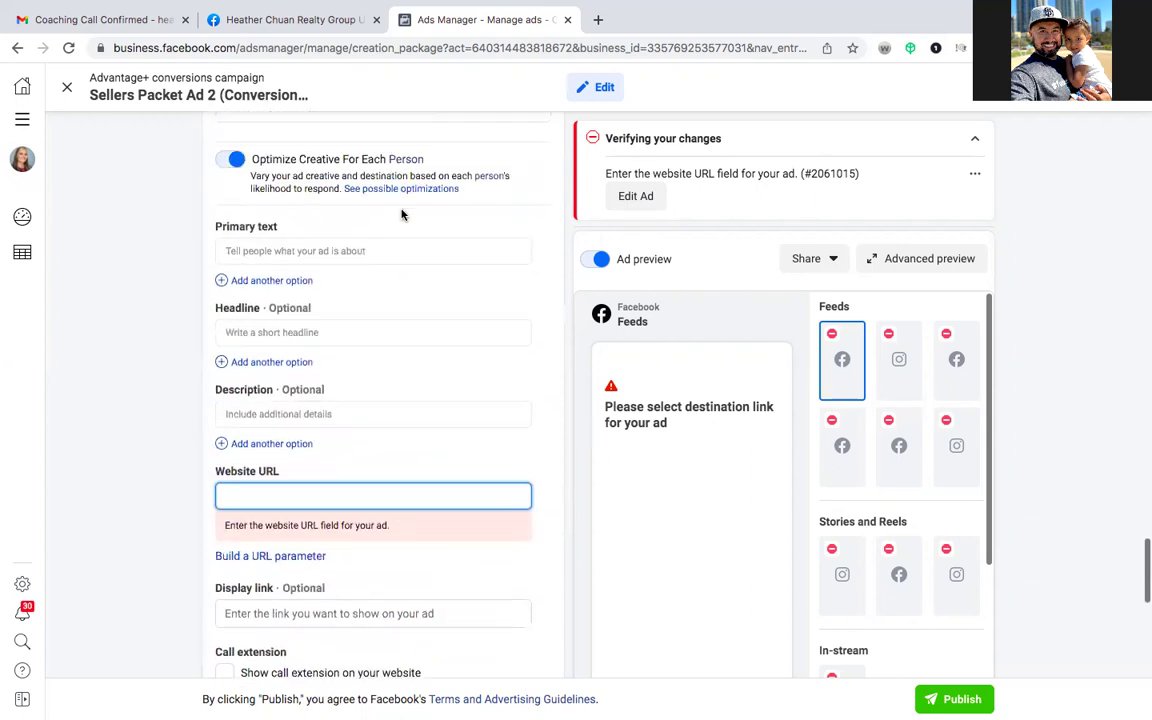
scroll(402, 214, "up", 2)
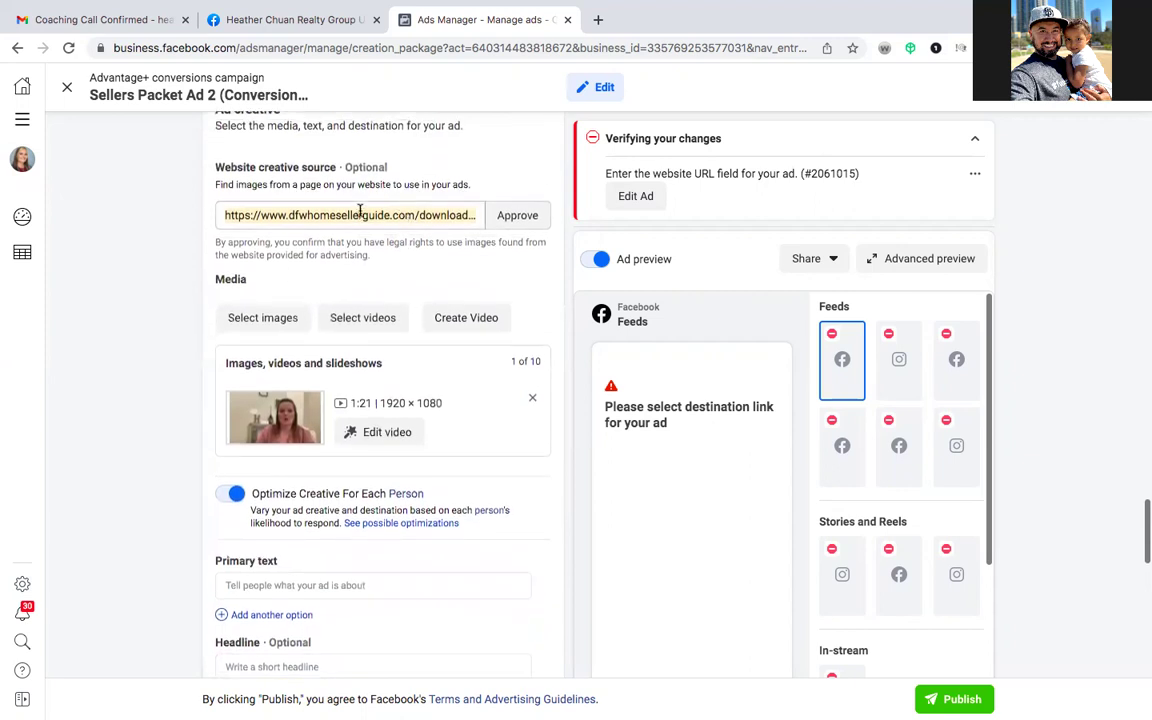
double_click(355, 214)
triple_click(355, 214)
right_click(355, 215)
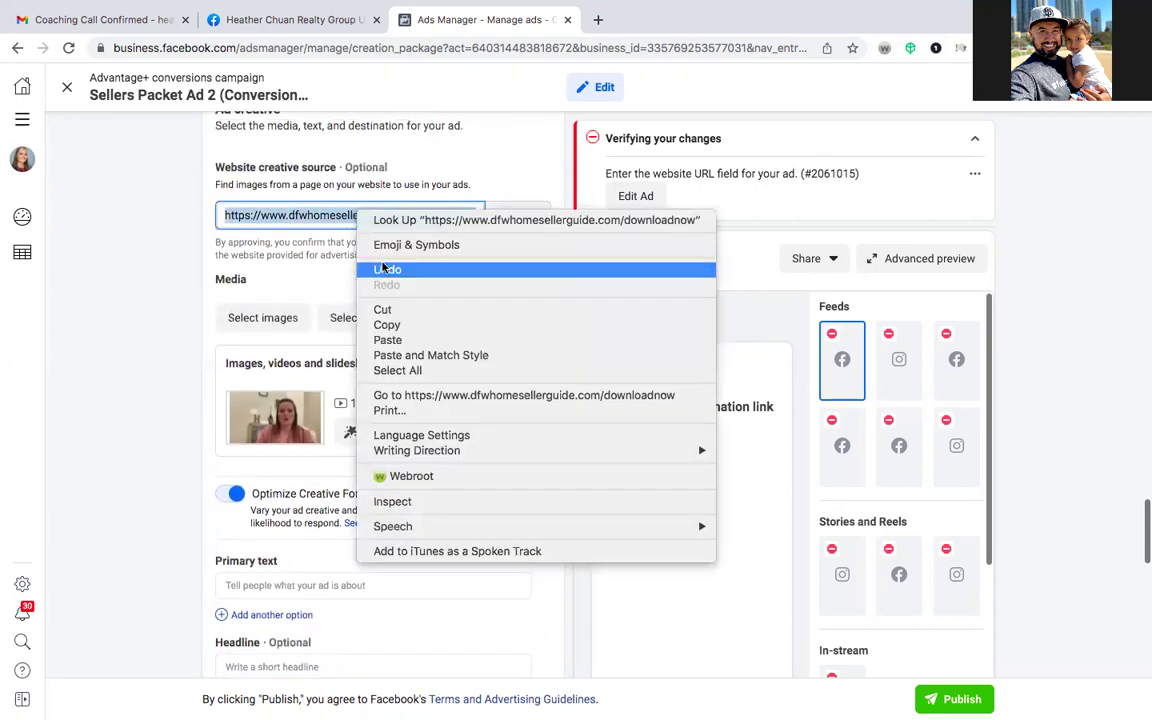
left_click(387, 324)
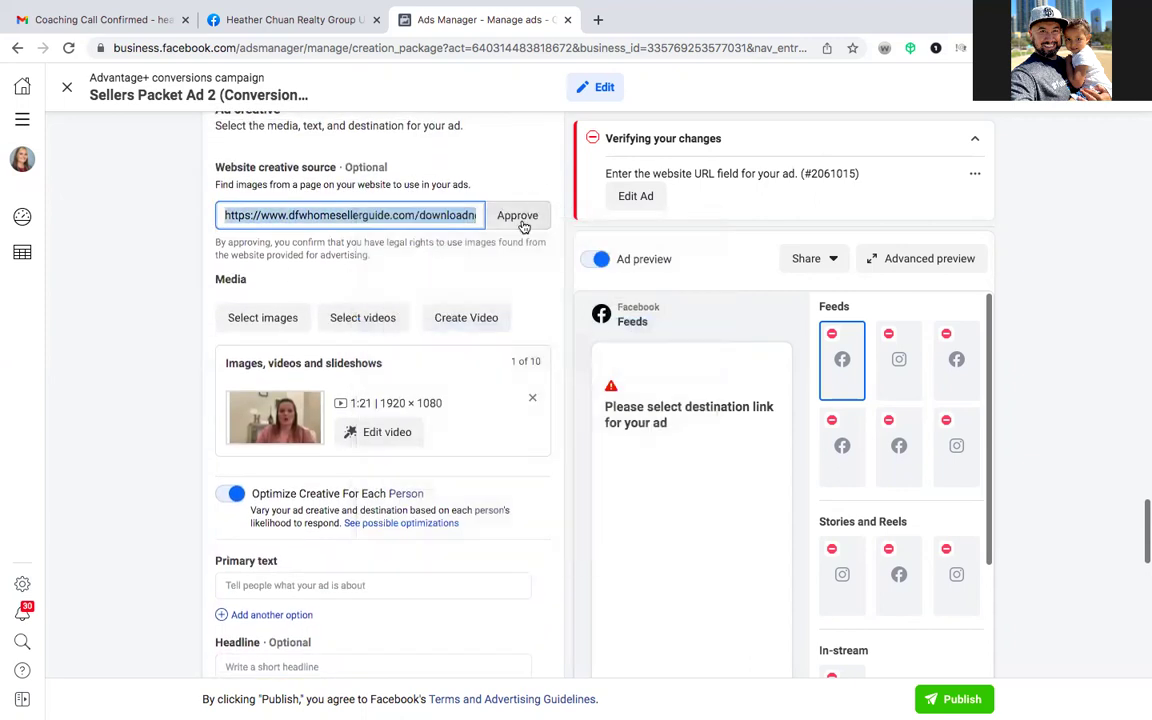
- Approve the website as a creative source and paste the link into Website URL
scroll(190, 380, "down", 1)
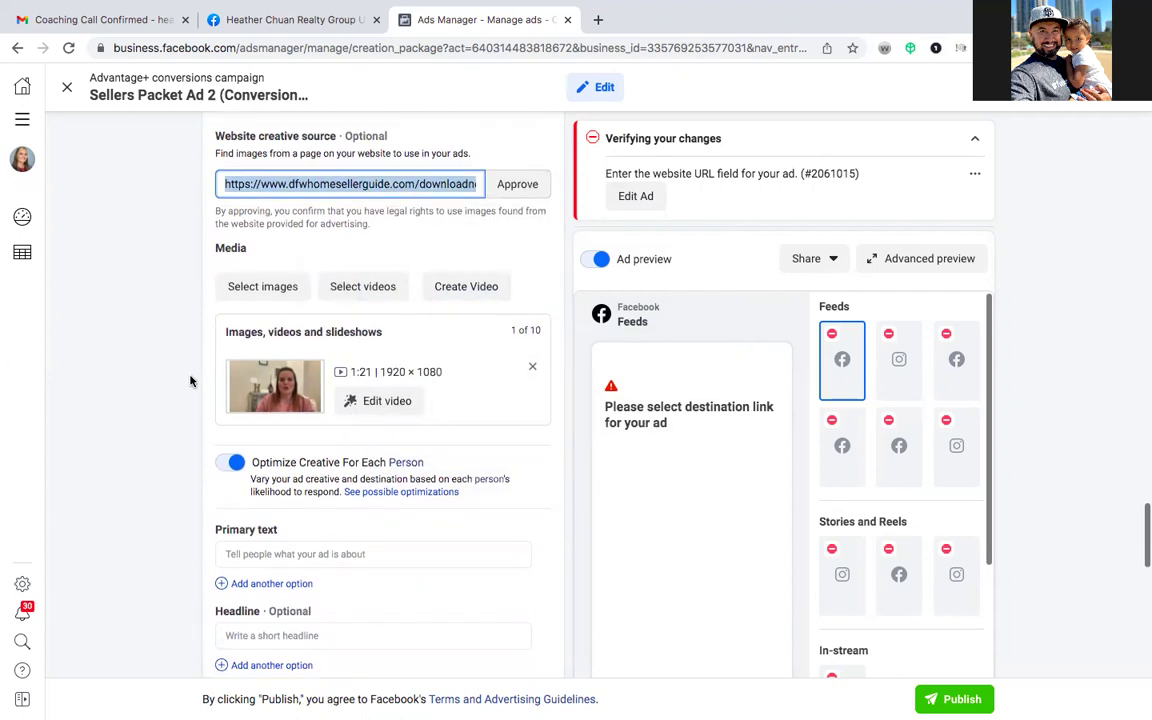
left_click(521, 190)
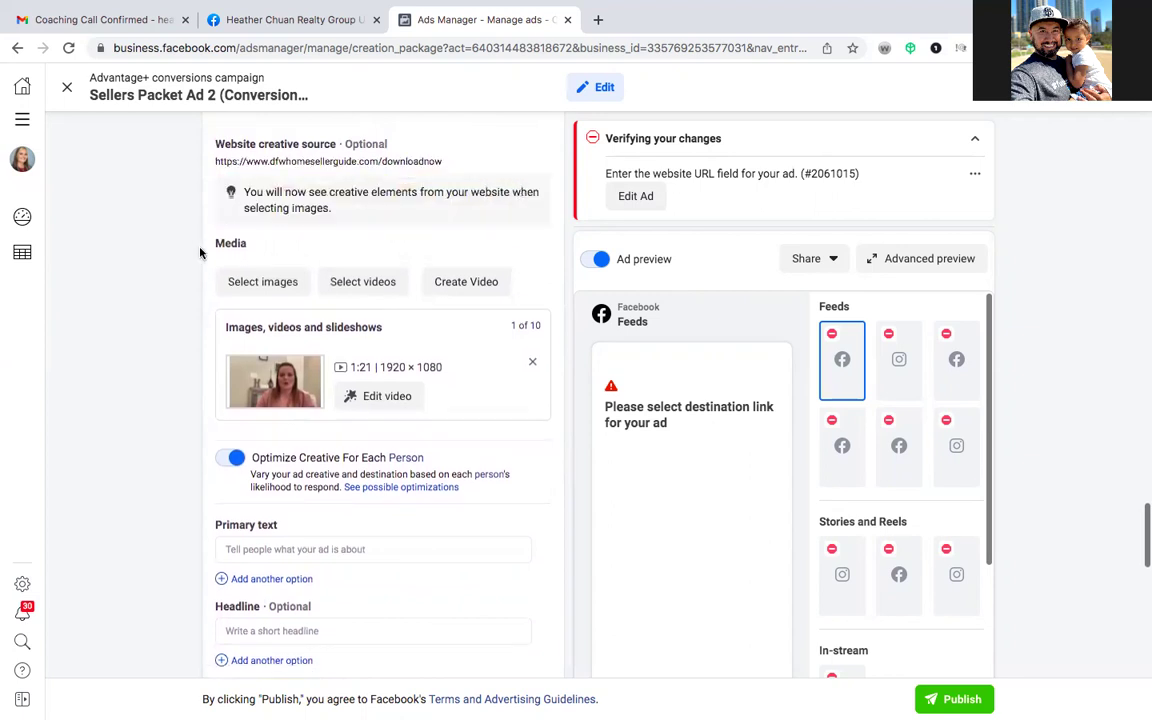
scroll(203, 311, "down", 5)
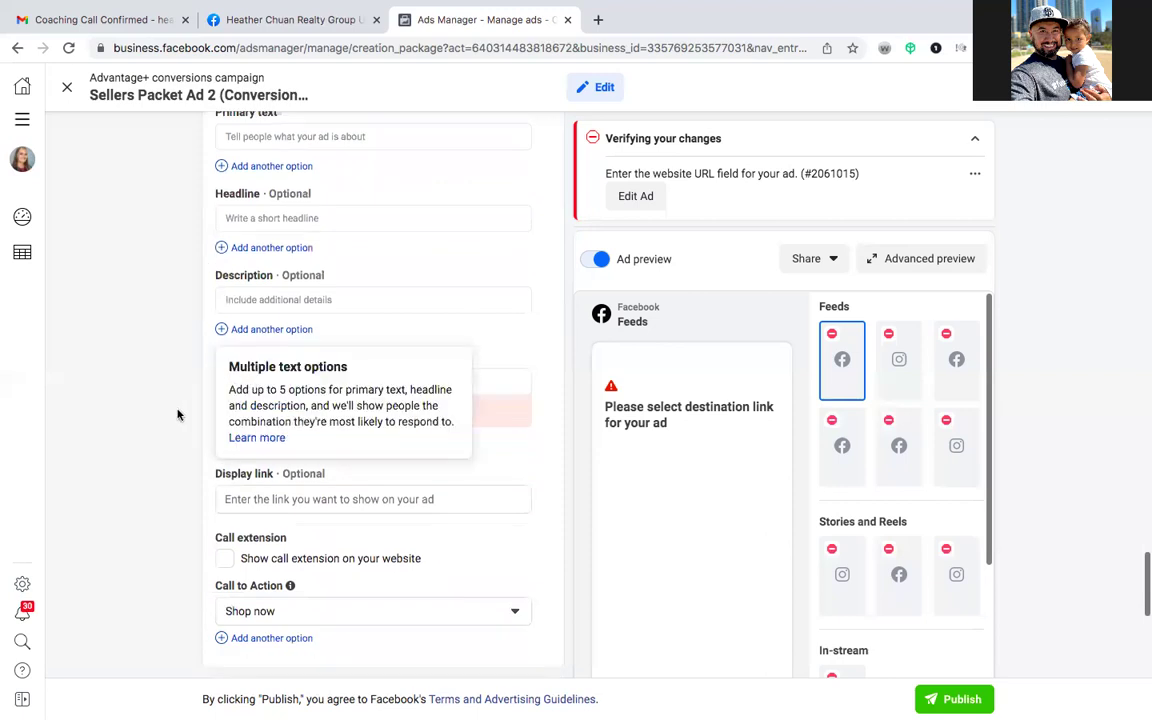
right_click(237, 379)
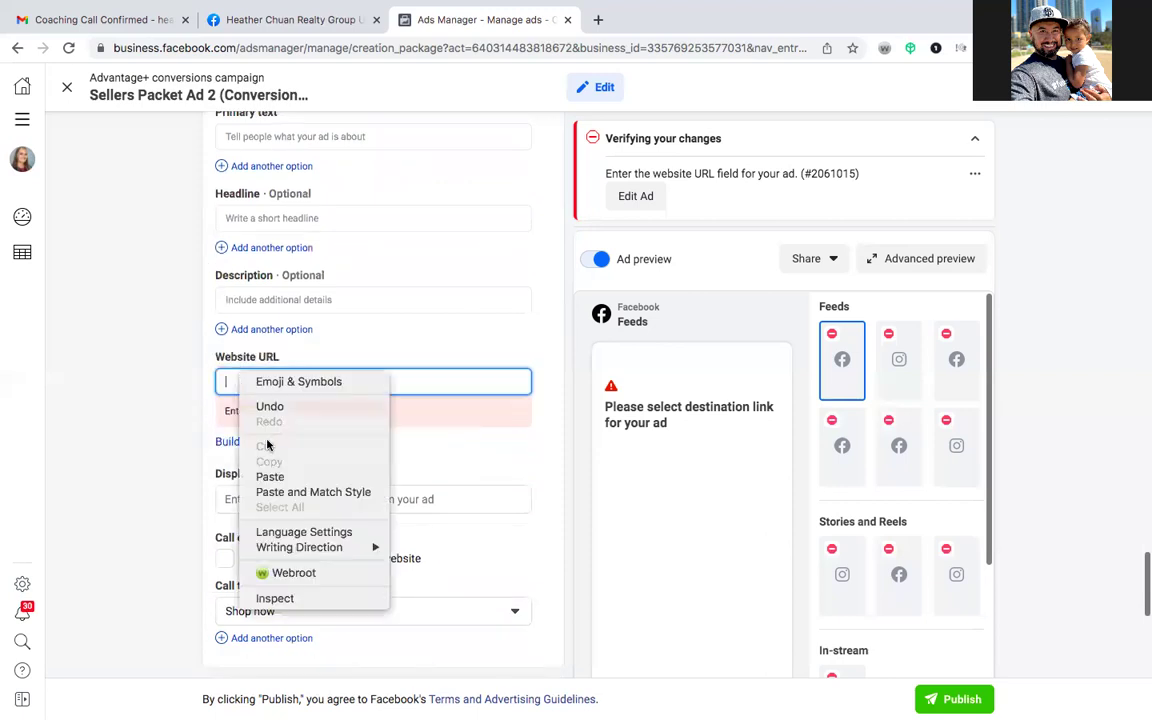
left_click(270, 476)
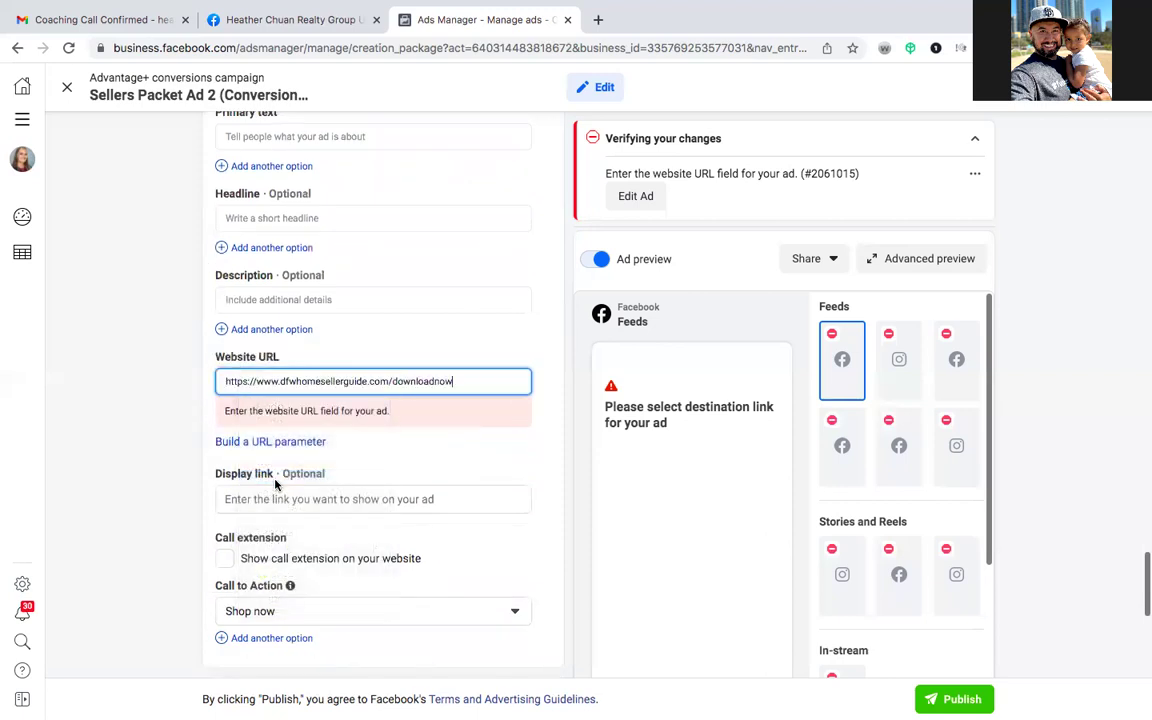
left_click(155, 443)
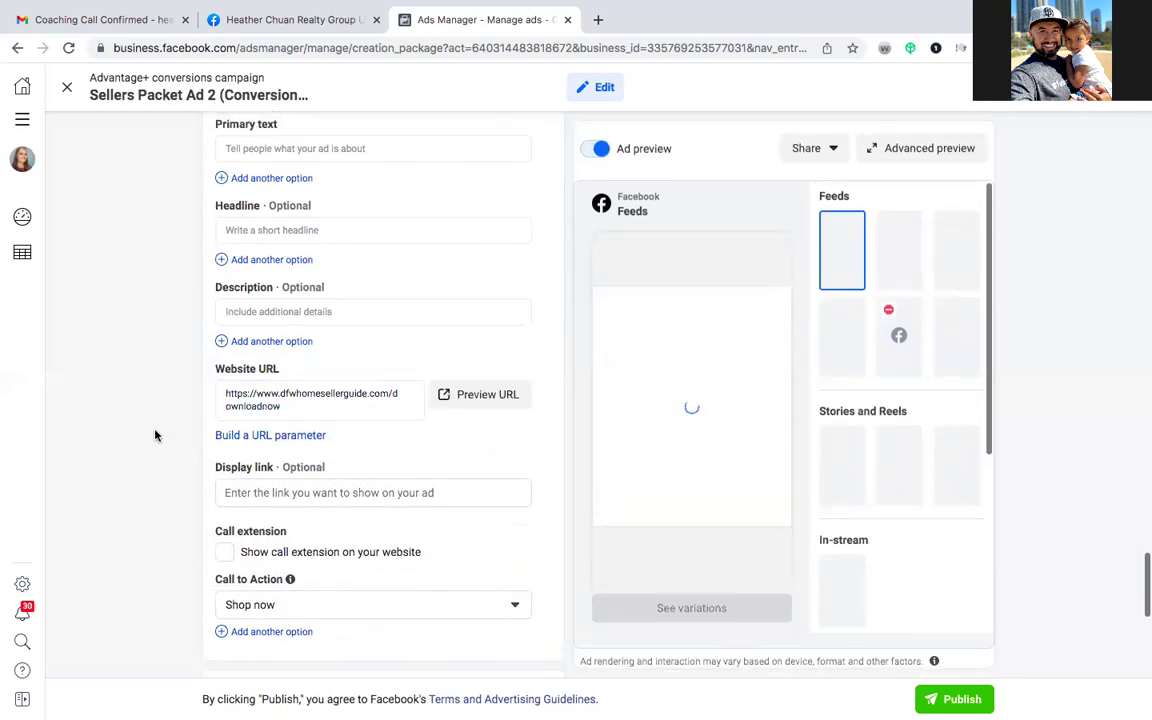
scroll(155, 435, "up", 3)
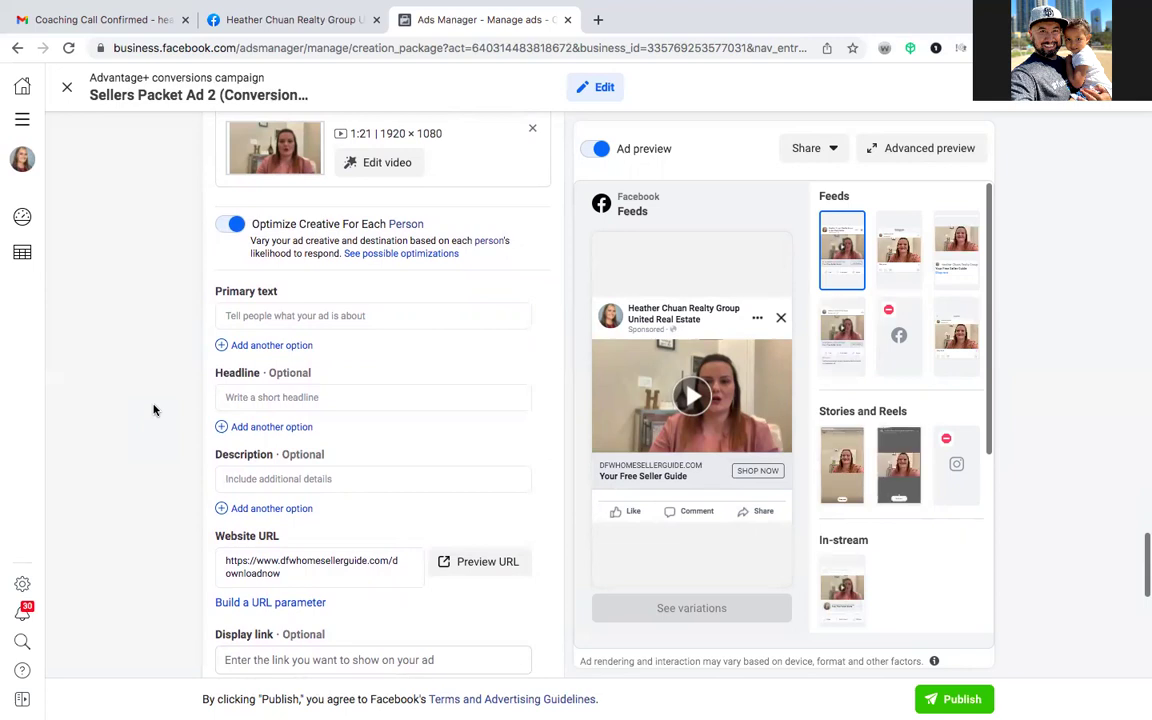
scroll(153, 410, "up", 4)
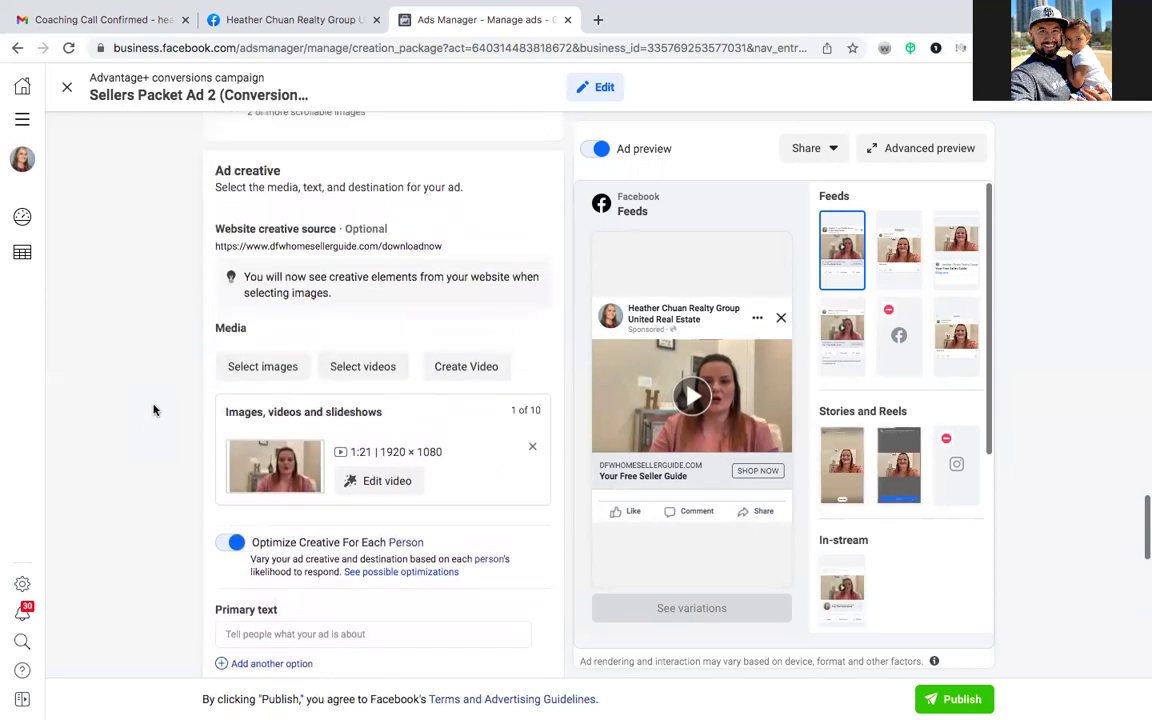
scroll(153, 410, "up", 15)
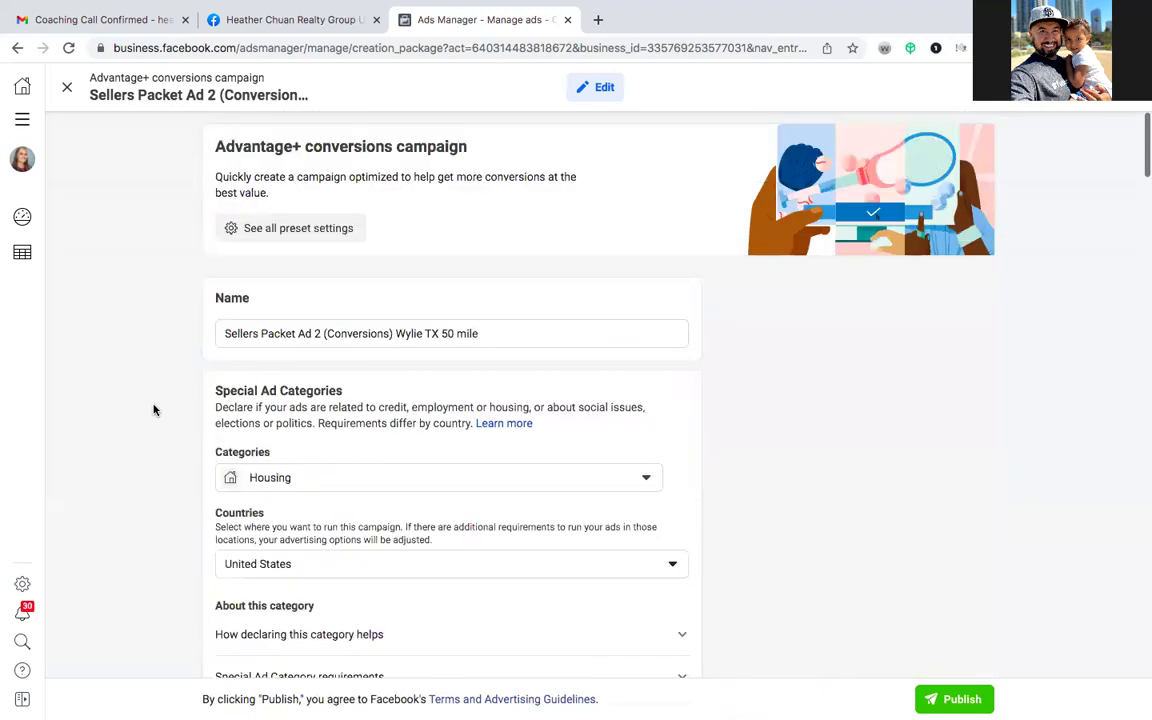
scroll(153, 410, "down", 2)
scroll(153, 410, "up", 2)
scroll(180, 437, "down", 3)
scroll(180, 440, "down", 3)
scroll(180, 440, "down", 3)
scroll(180, 440, "down", 2)
scroll(180, 440, "down", 2)
scroll(180, 440, "down", 2)
scroll(180, 440, "down", 2)
scroll(180, 440, "down", 2)
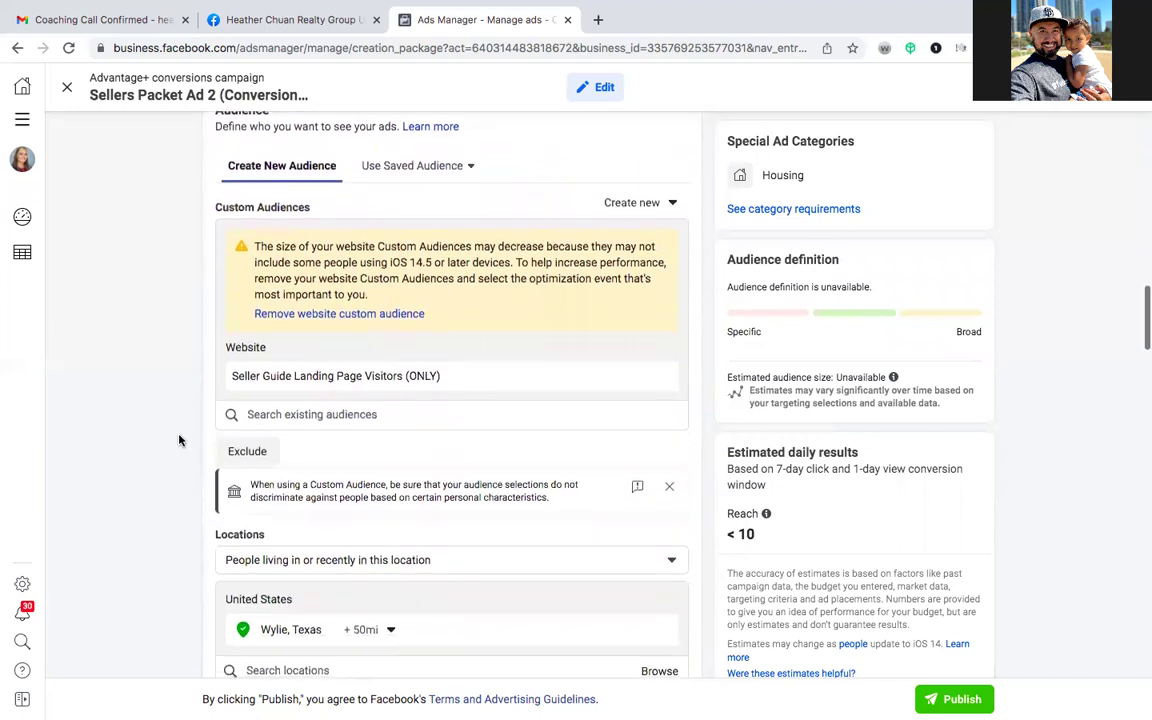
scroll(180, 440, "down", 5)
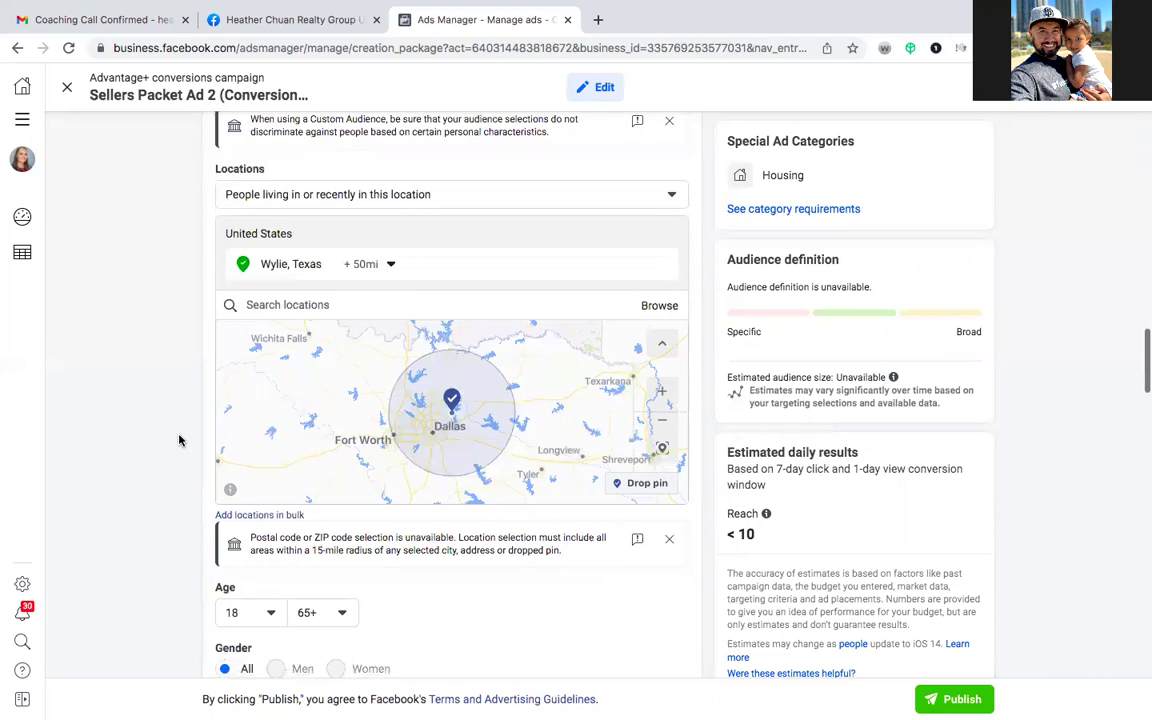
scroll(180, 440, "down", 2)
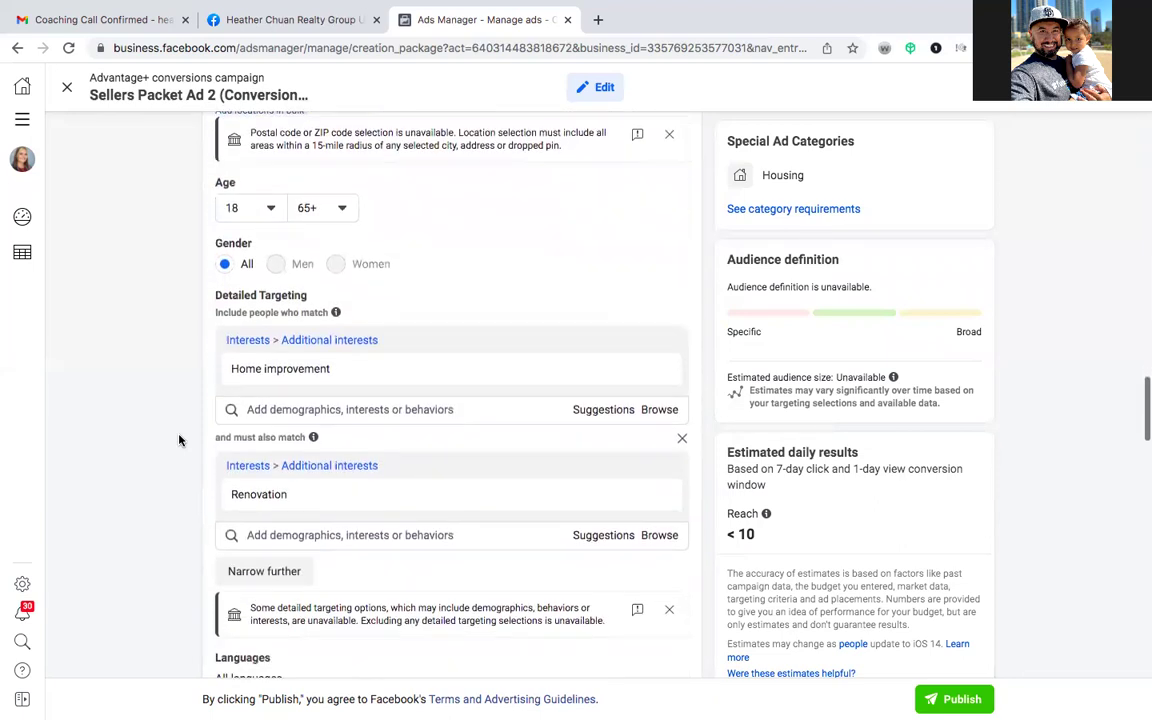
scroll(180, 440, "down", 2)
scroll(180, 440, "down", 1)
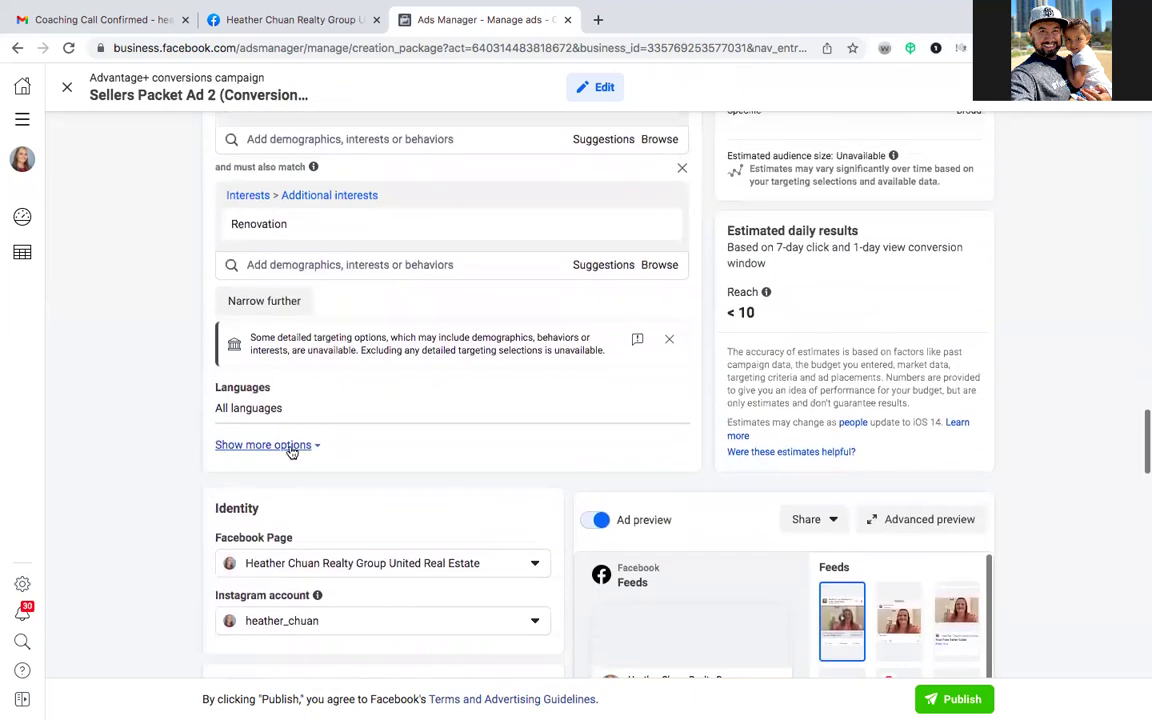
scroll(298, 443, "down", 4)
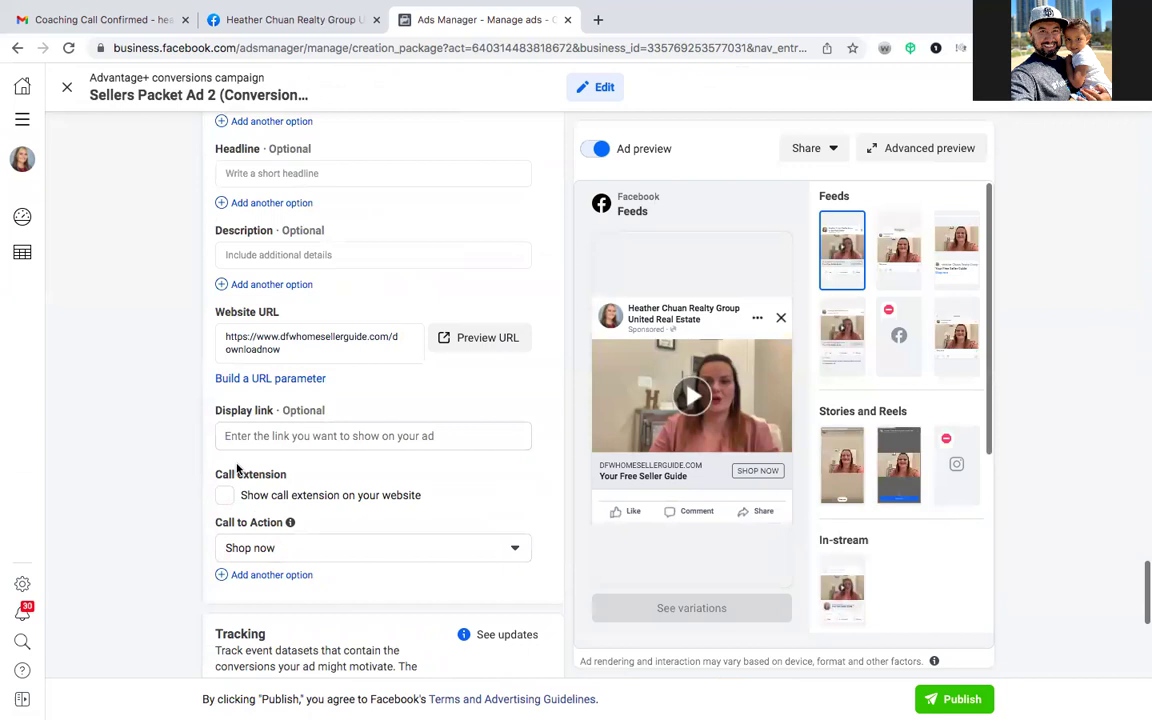
- Change the ad's Call to Action from Shop now to Learn more
scroll(228, 428, "up", 3)
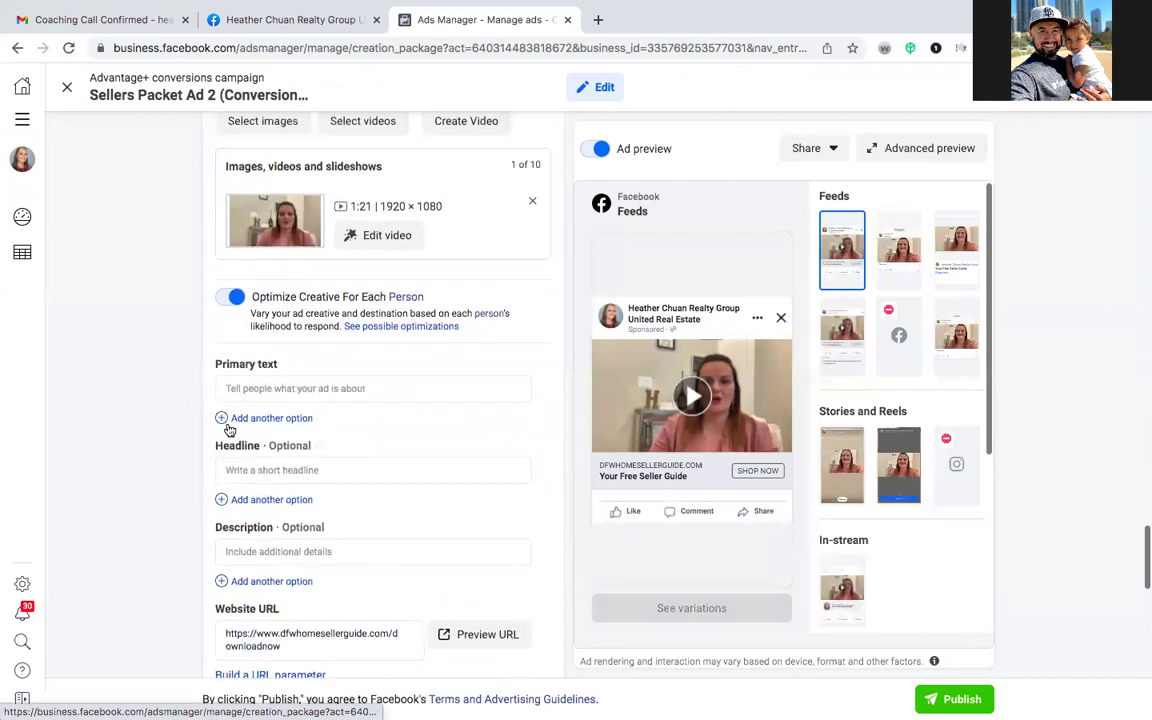
scroll(228, 428, "up", 2)
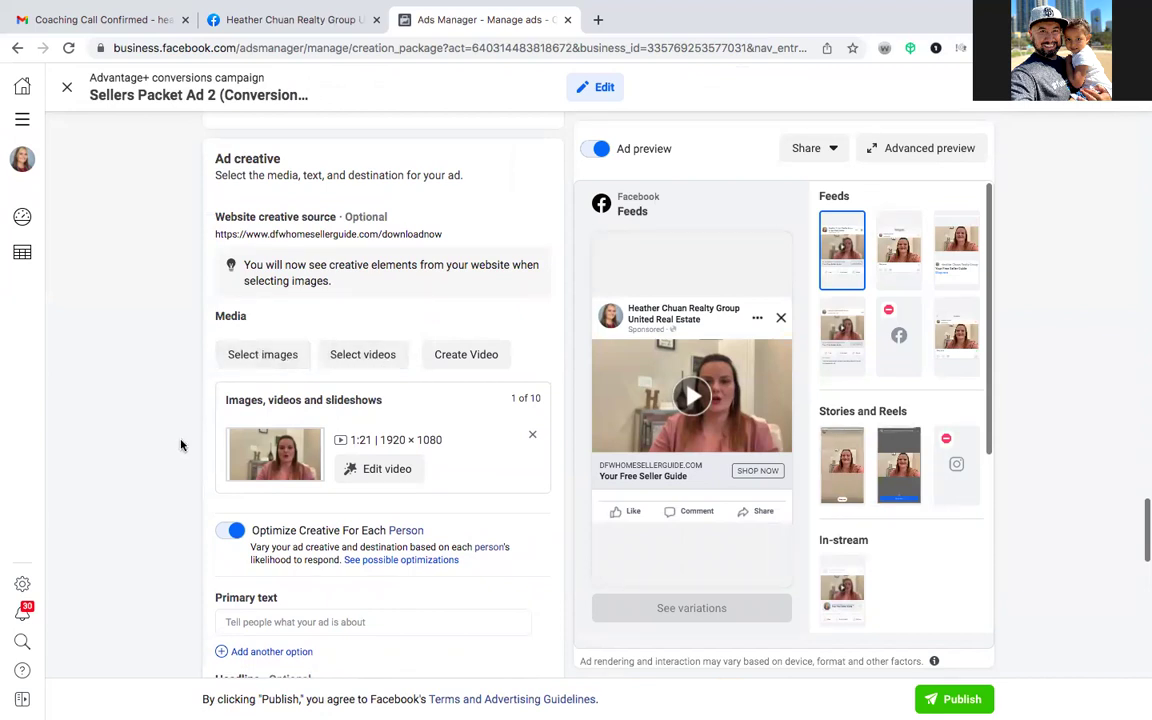
scroll(181, 445, "down", 2)
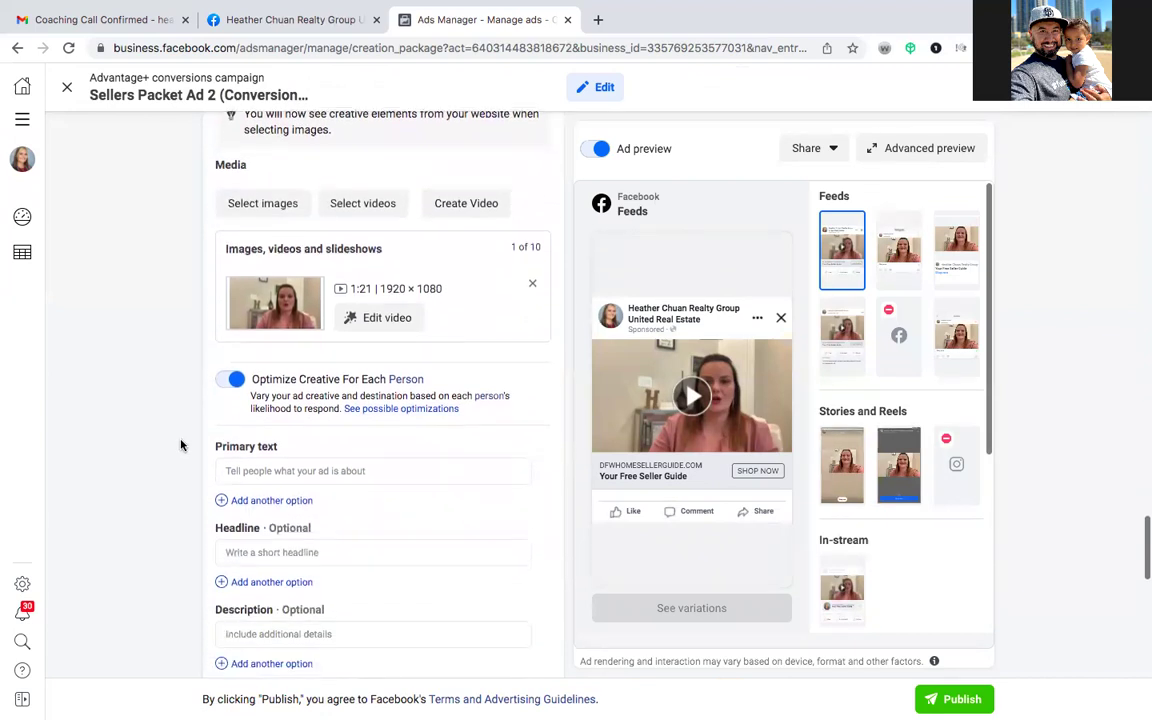
scroll(181, 445, "down", 1)
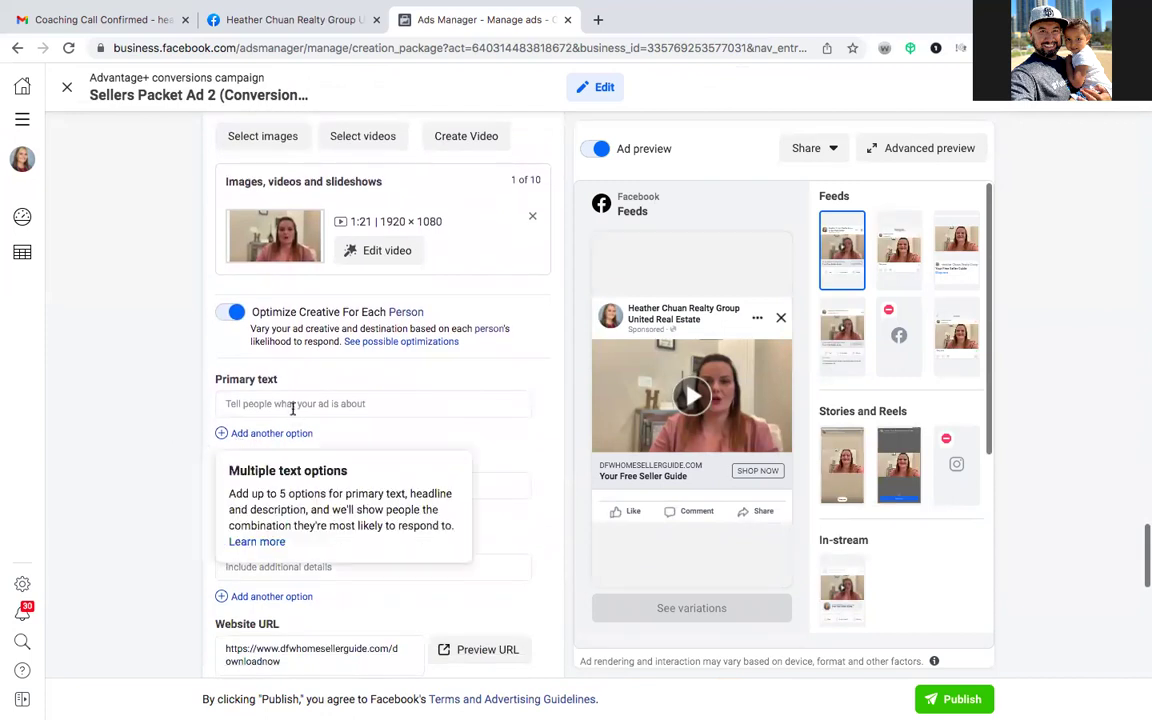
scroll(191, 501, "down", 2)
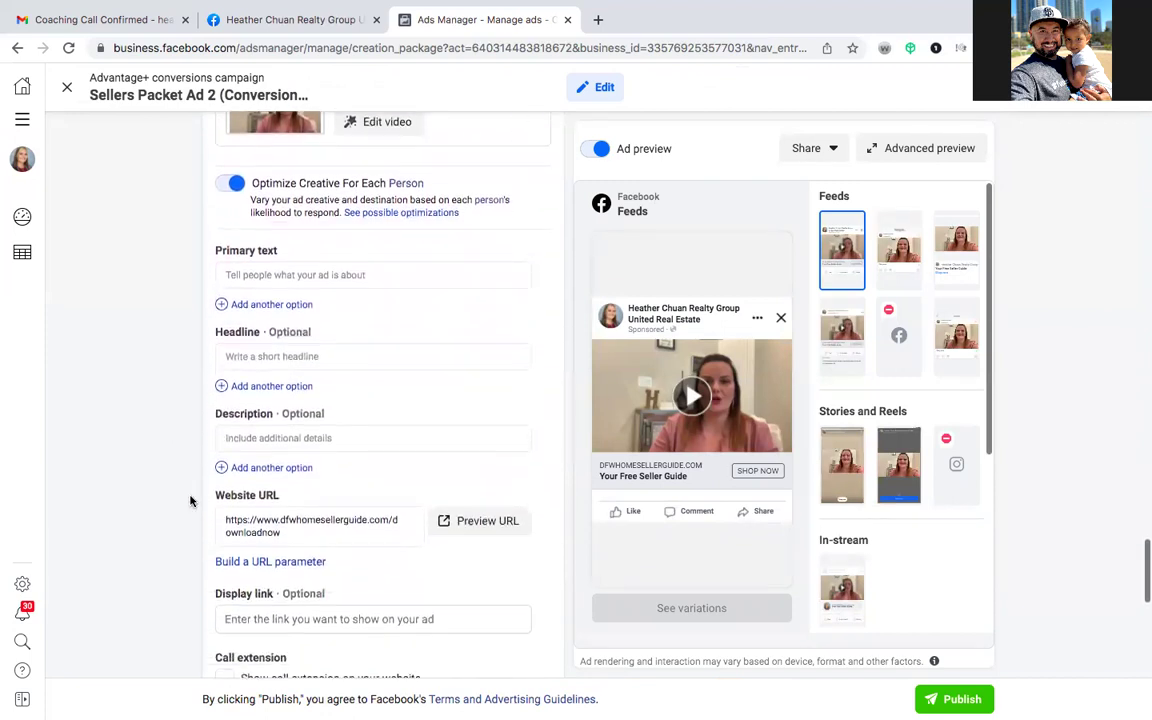
scroll(191, 501, "down", 2)
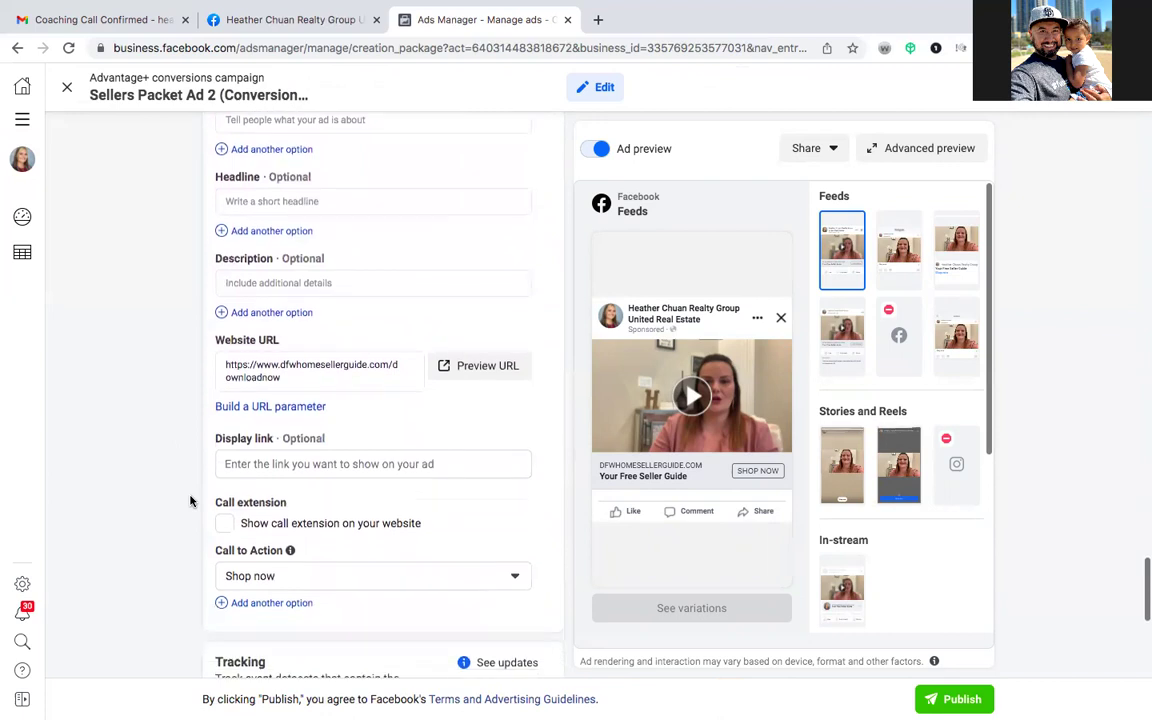
scroll(191, 501, "down", 2)
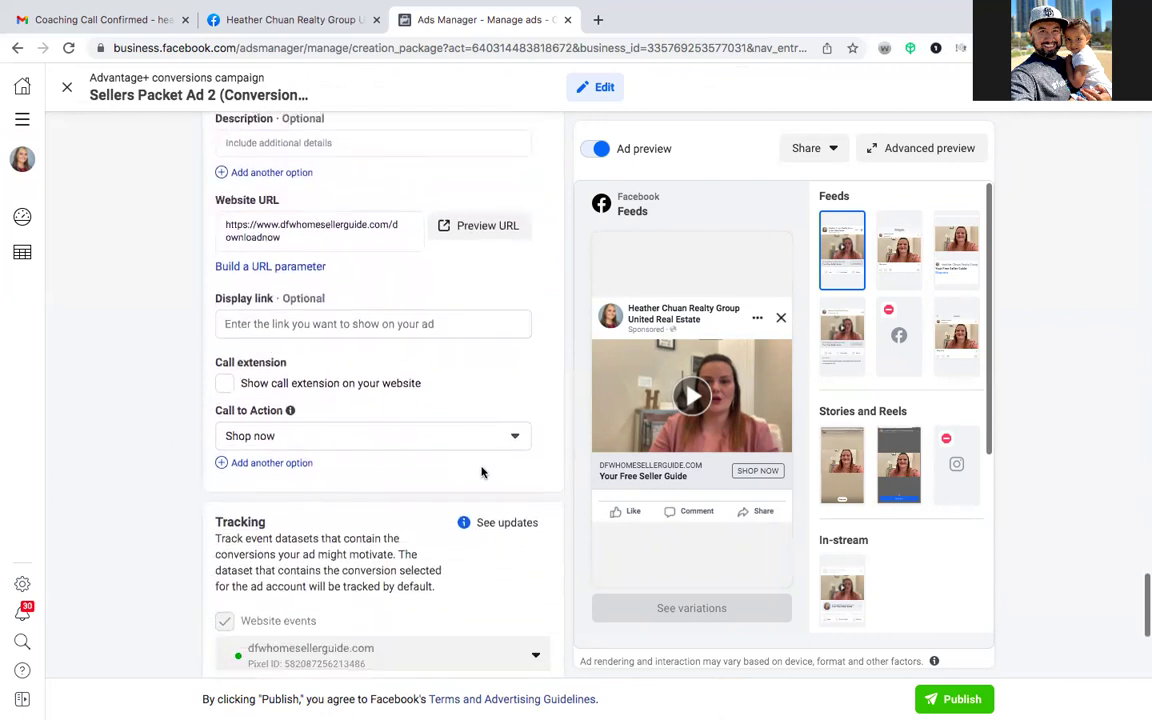
left_click(514, 436)
scroll(348, 565, "down", 2)
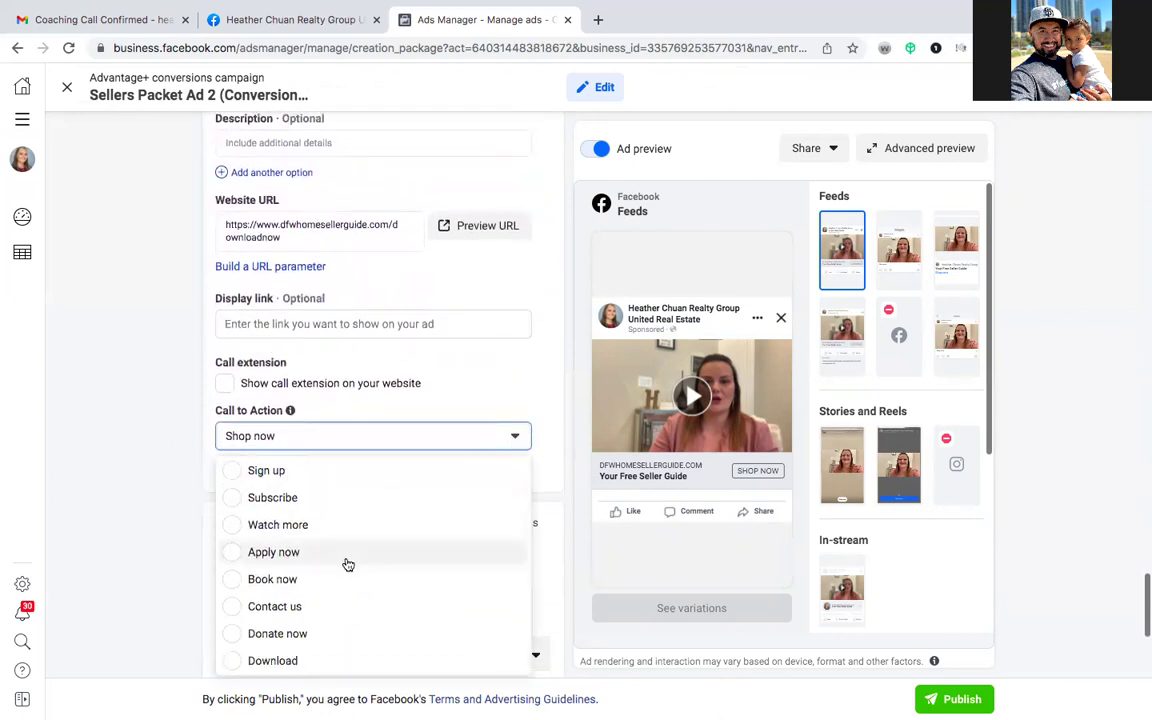
scroll(348, 565, "up", 3)
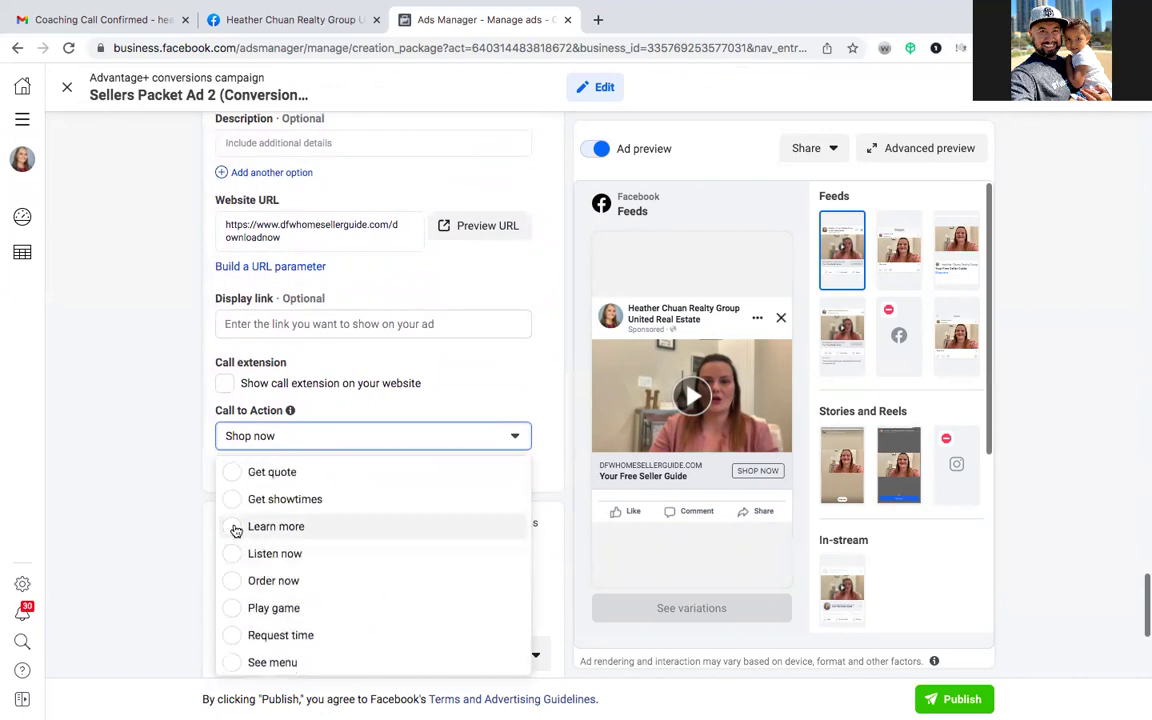
left_click(233, 527)
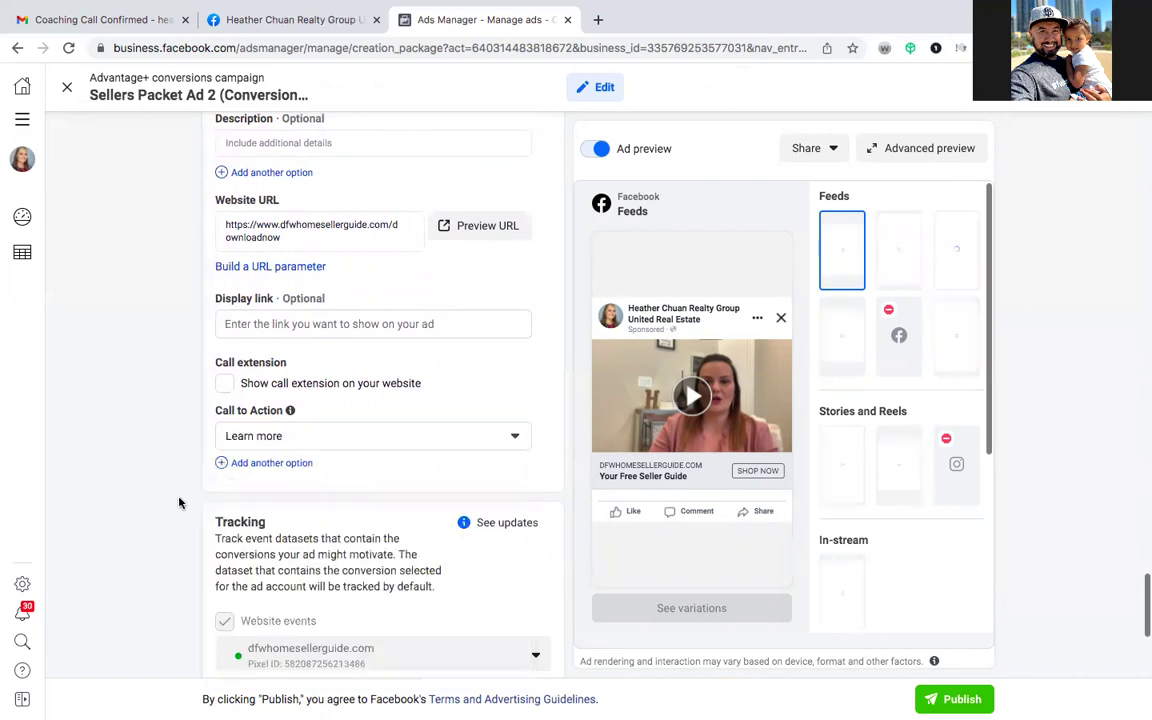
scroll(181, 503, "down", 5)
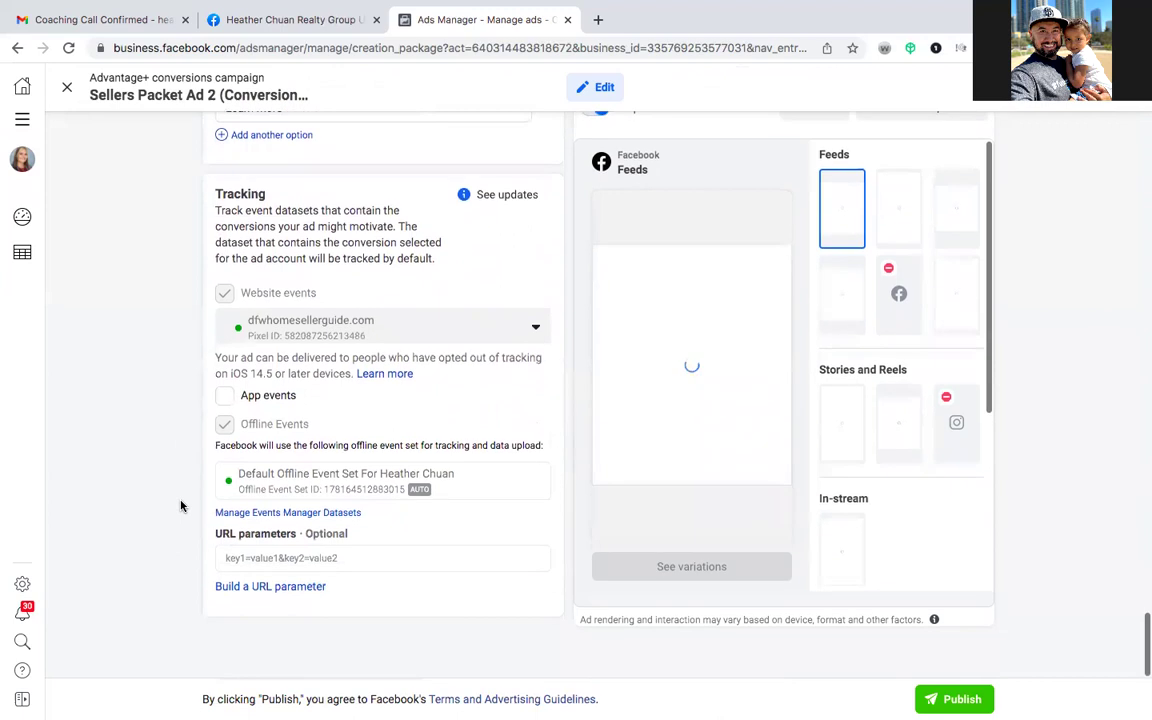
scroll(181, 505, "up", 3)
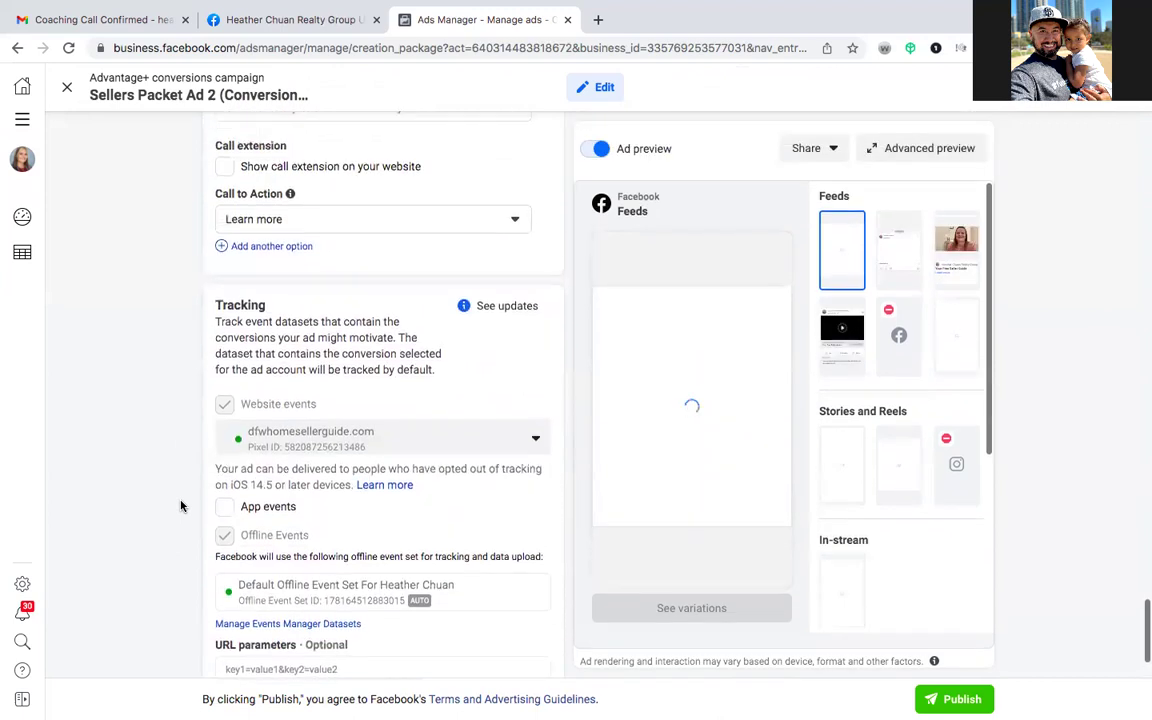
scroll(181, 505, "up", 4)
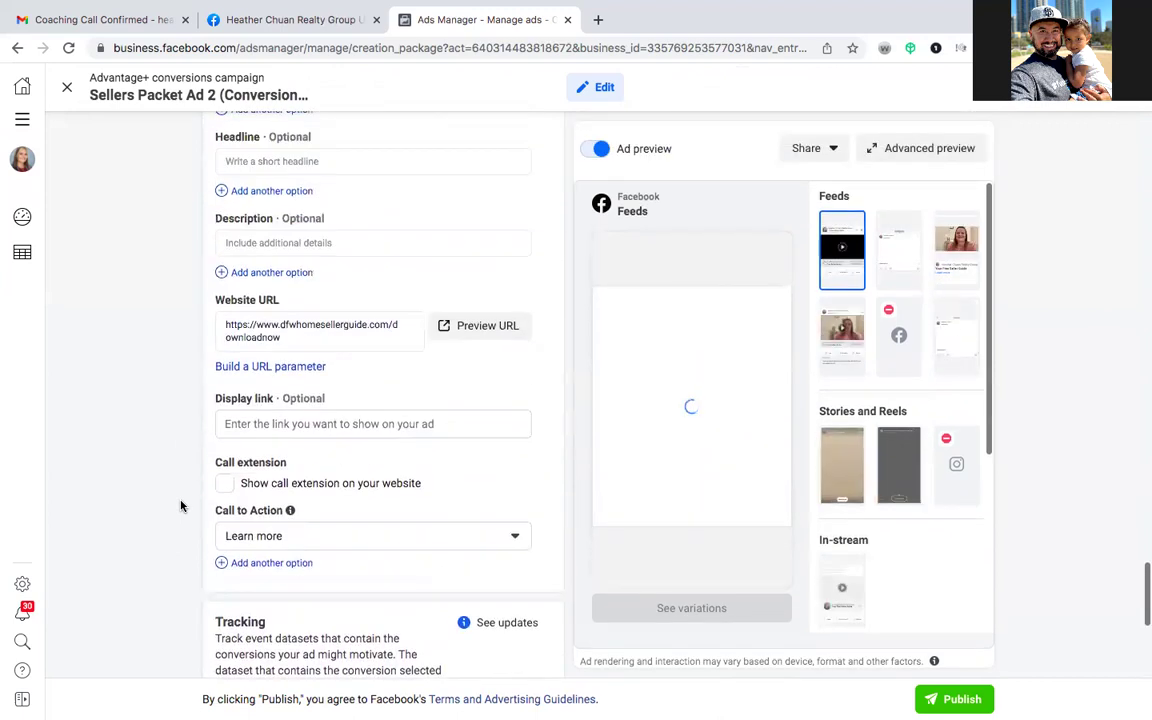
scroll(181, 505, "up", 1)
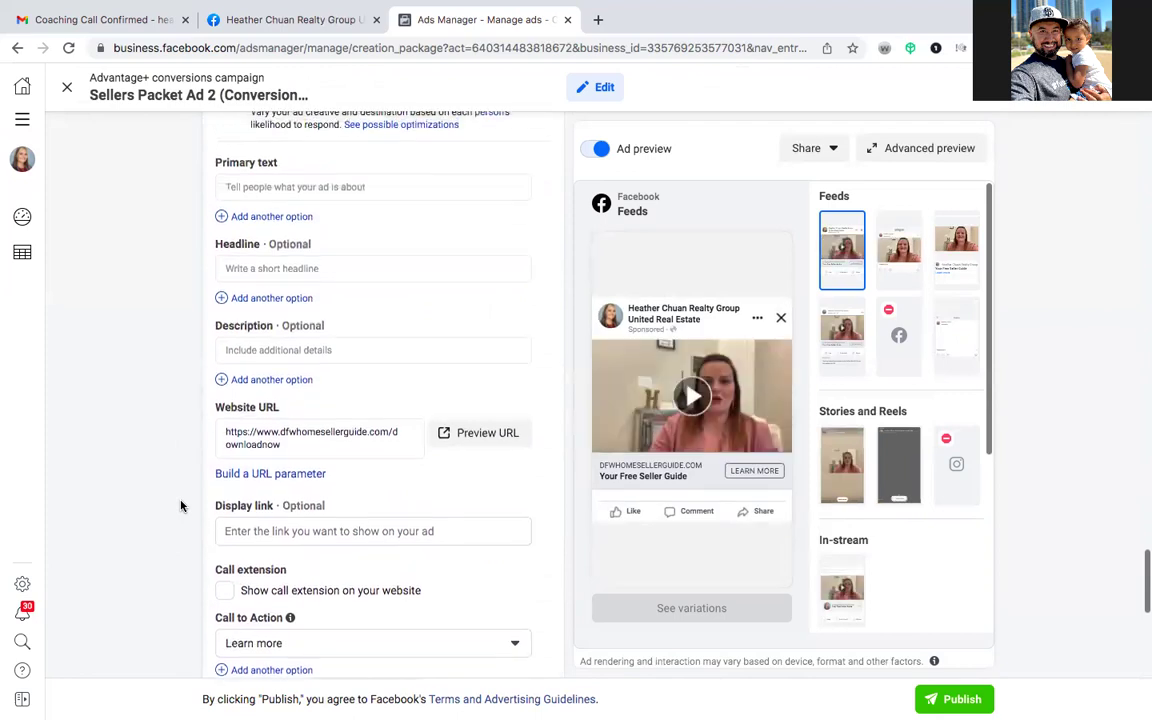
scroll(181, 505, "up", 3)
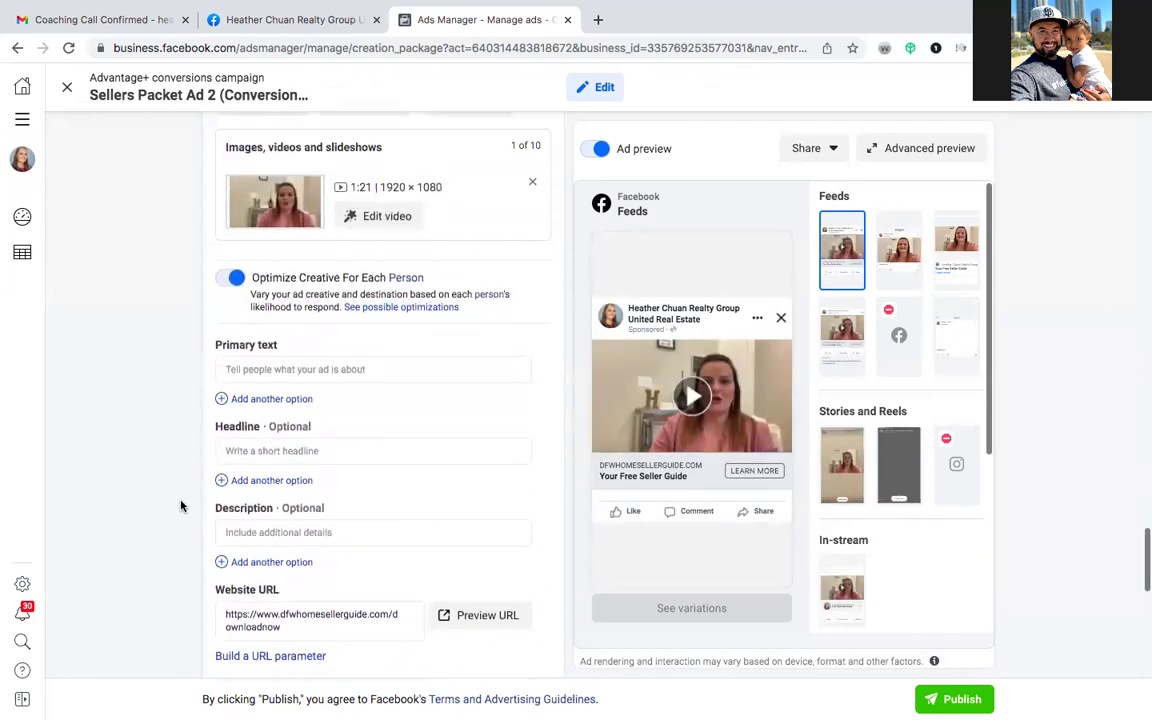
scroll(181, 505, "up", 1)
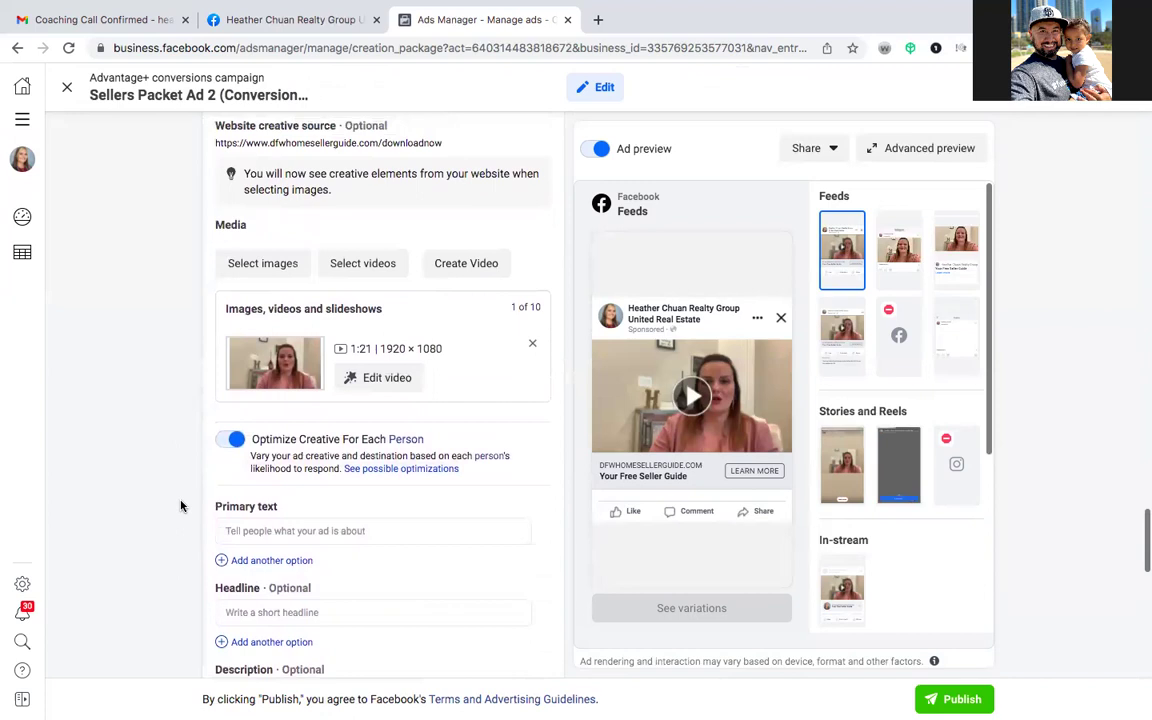
scroll(181, 505, "down", 1)
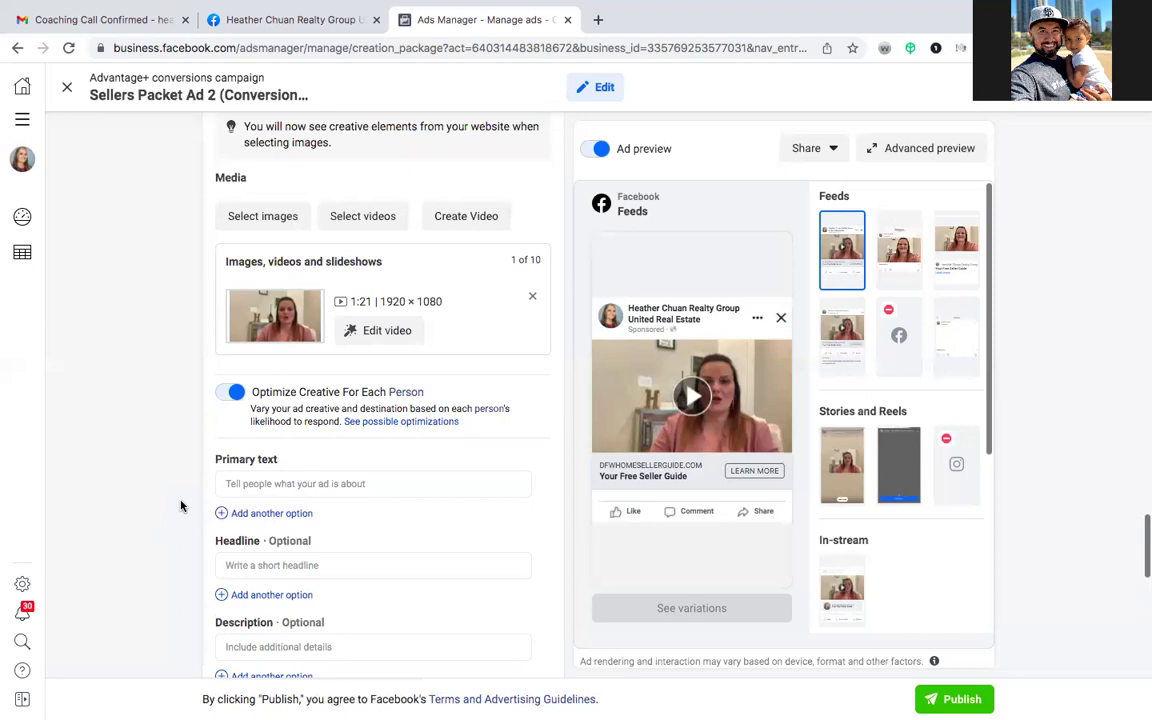
scroll(210, 530, "down", 3)
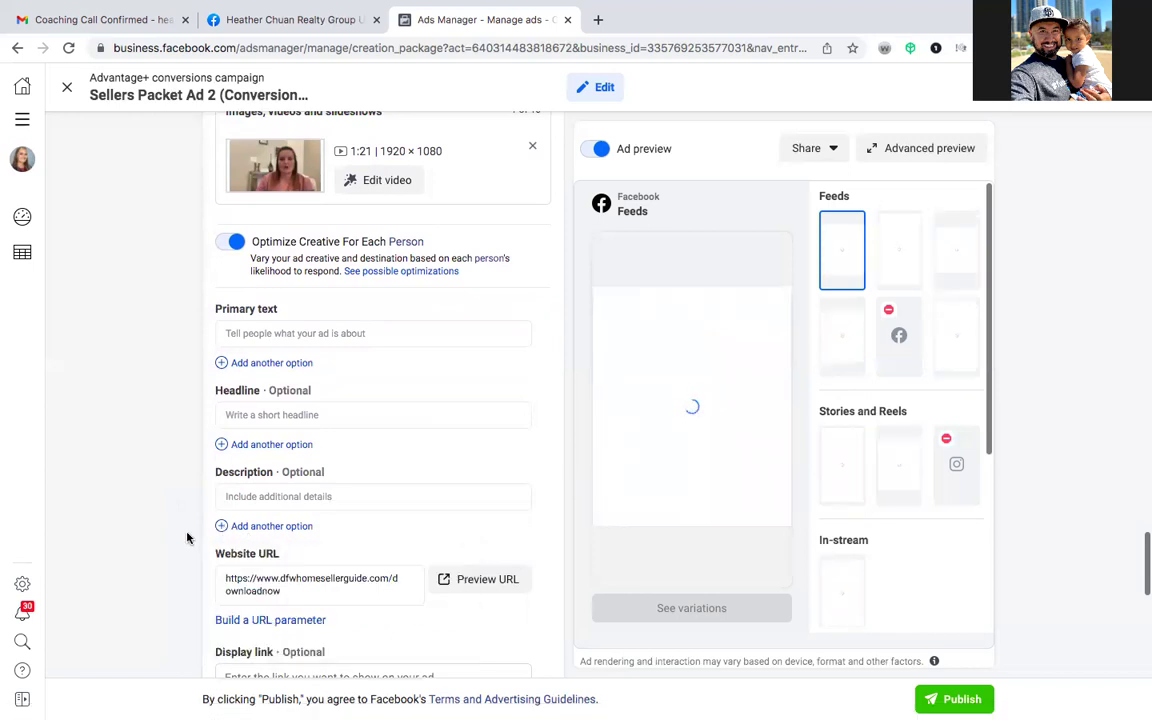
scroll(187, 538, "up", 5)
scroll(187, 538, "up", 3)
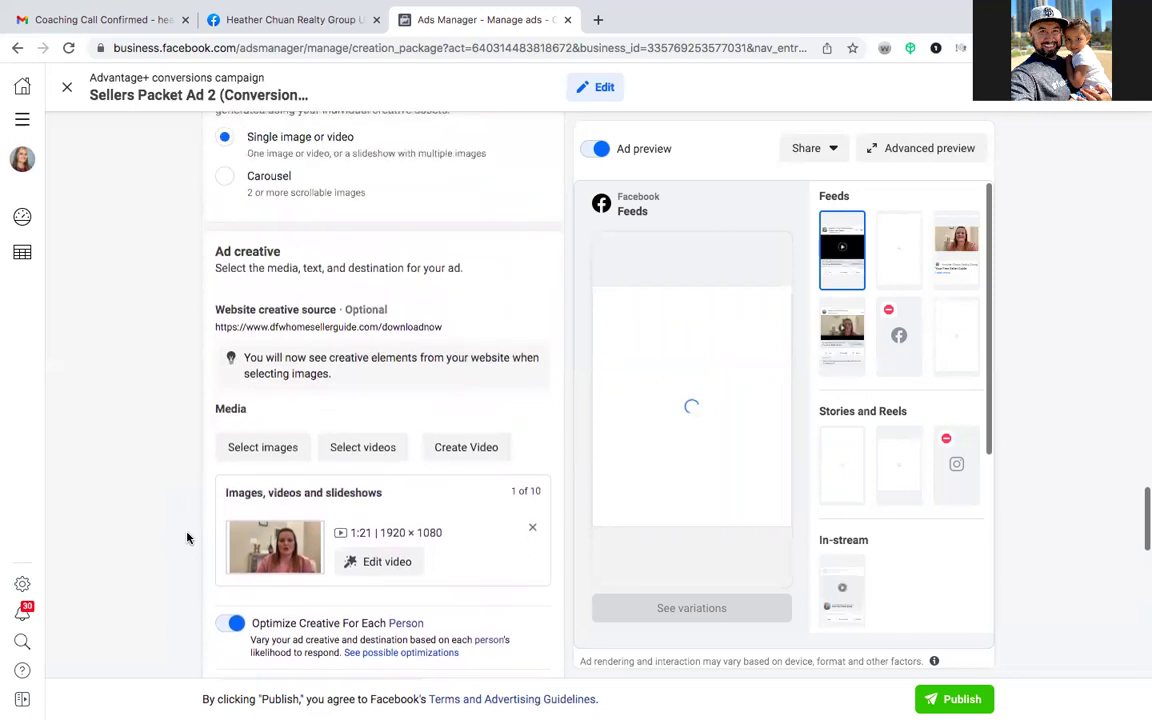
scroll(187, 538, "down", 5)
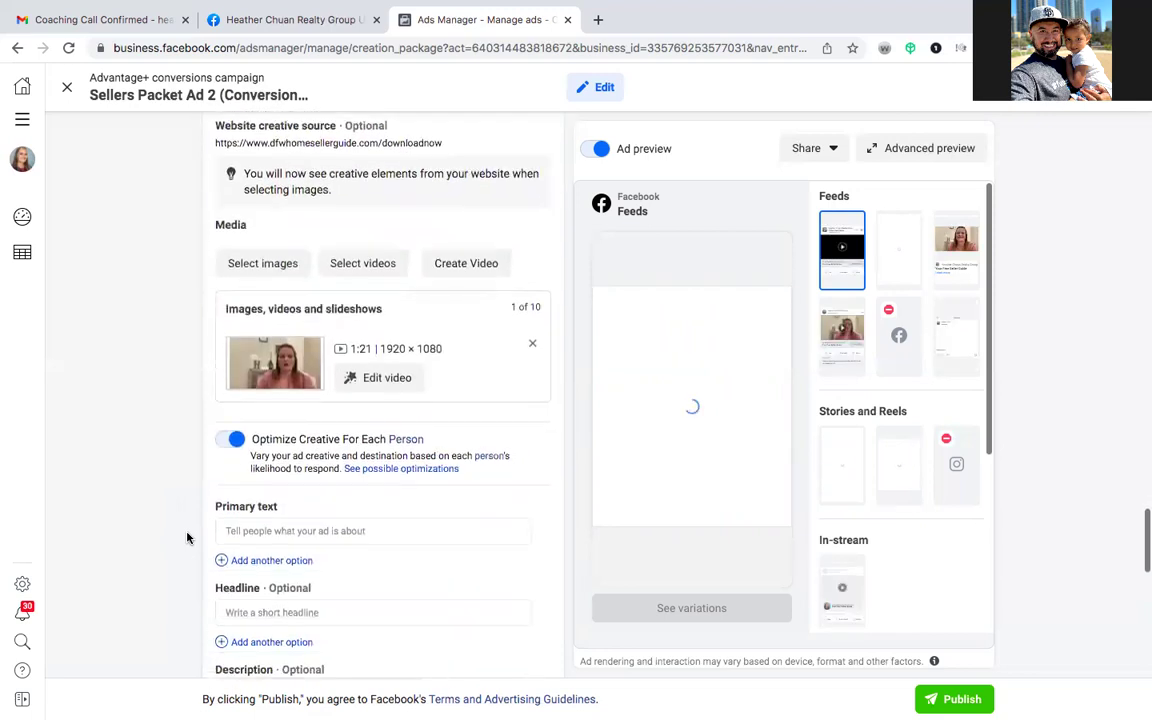
- Try a 1:1 crop on the video, revert to Original framing, preview it, and cancel the editor
left_click(381, 381)
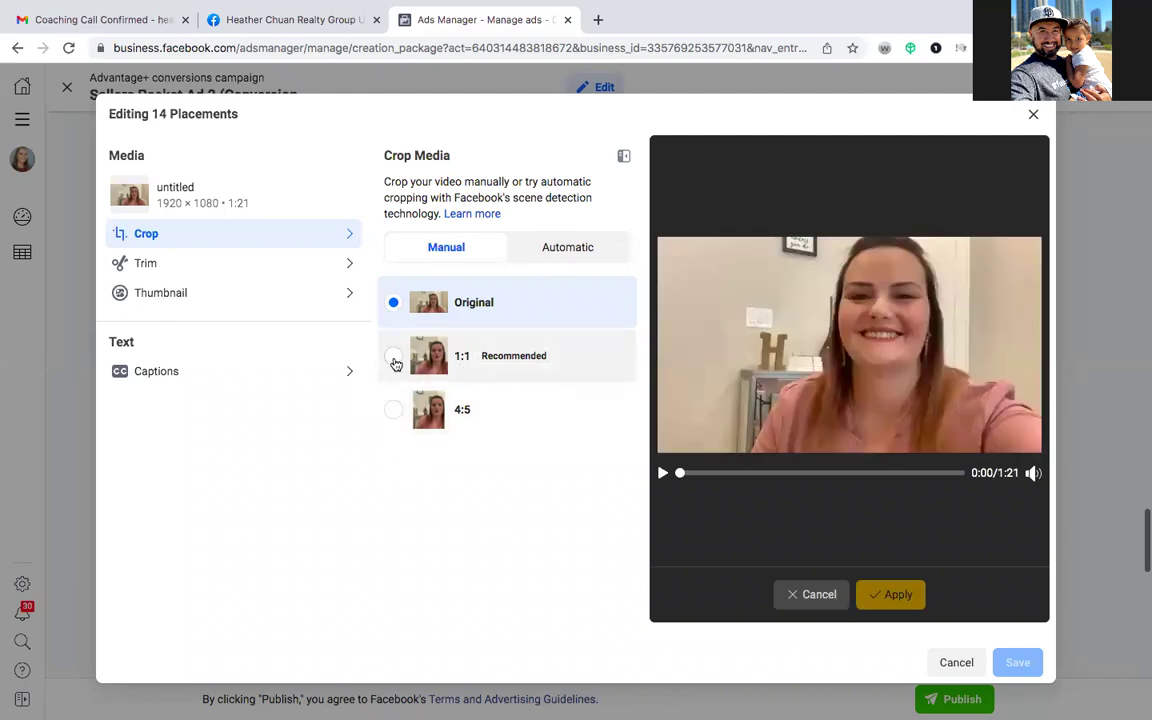
left_click(394, 361)
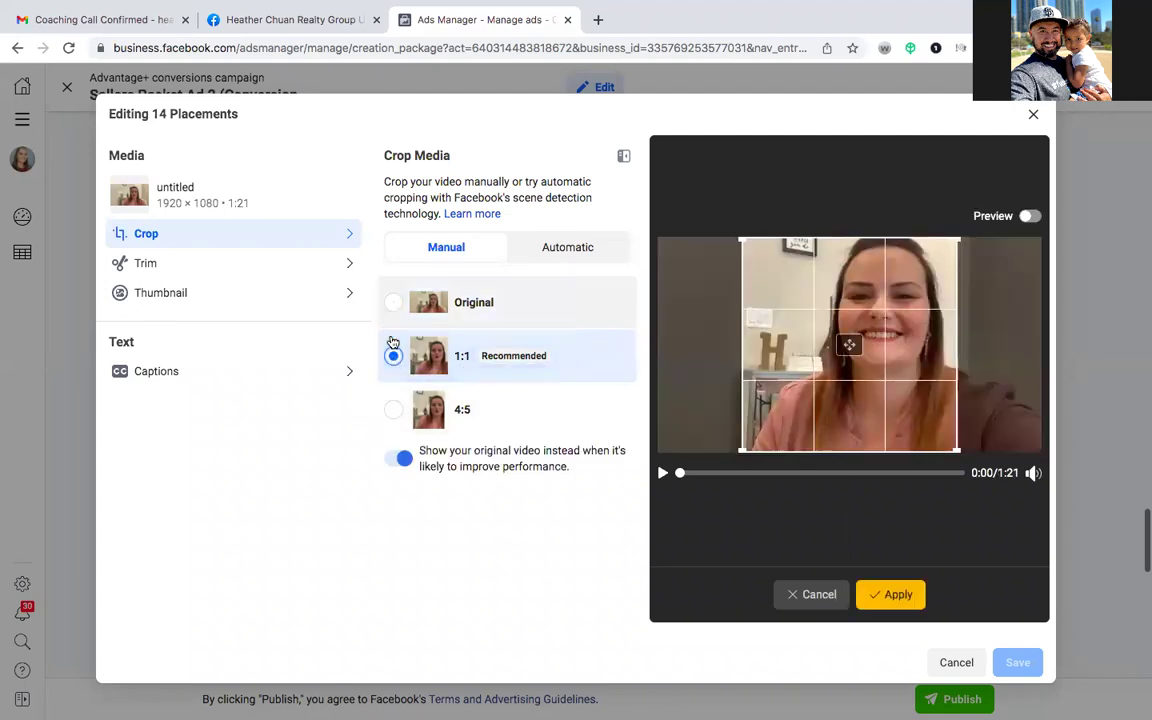
left_click(392, 303)
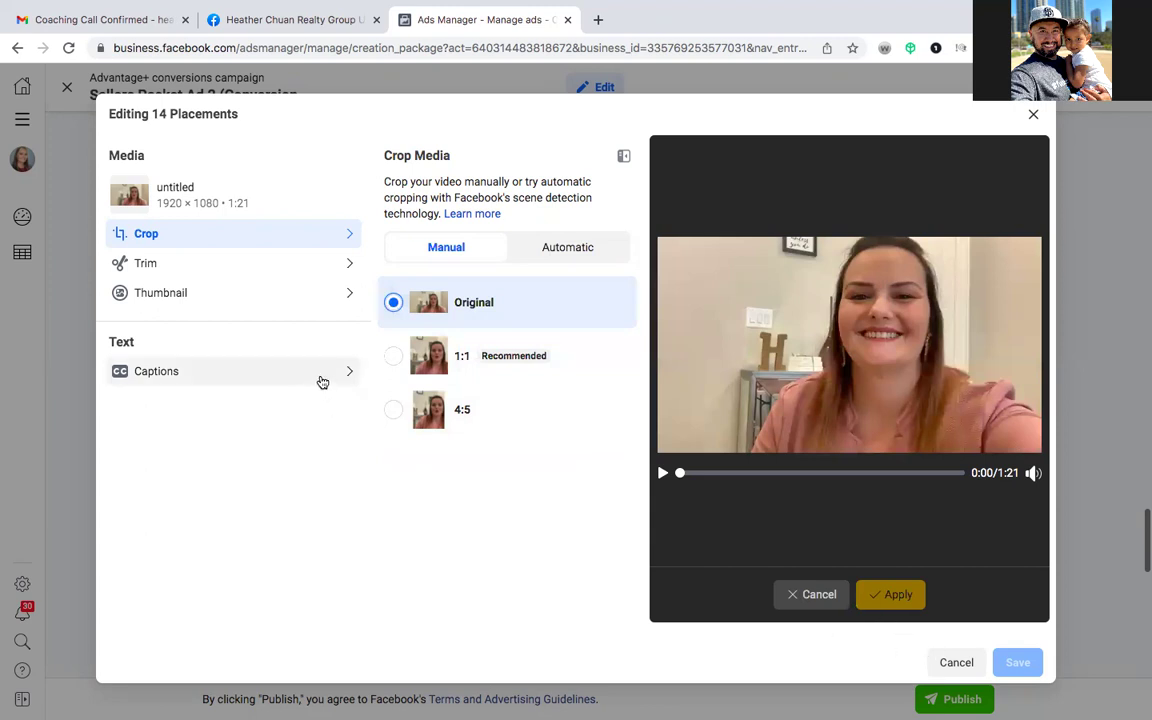
left_click(812, 596)
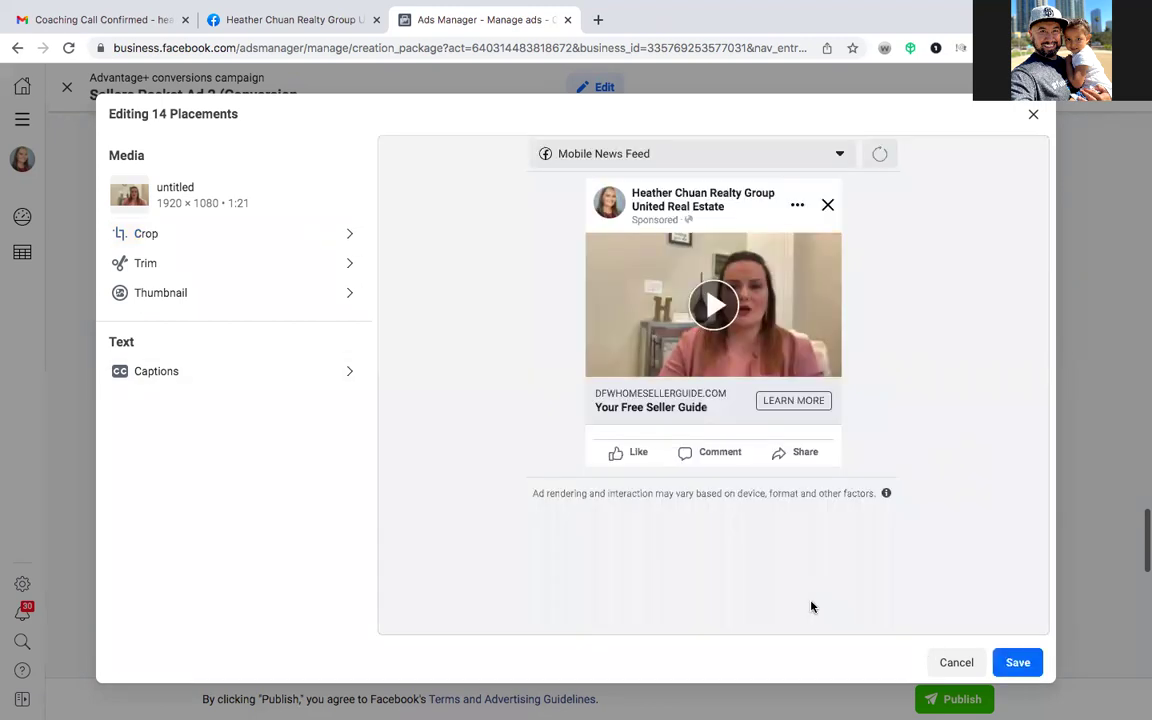
left_click(956, 662)
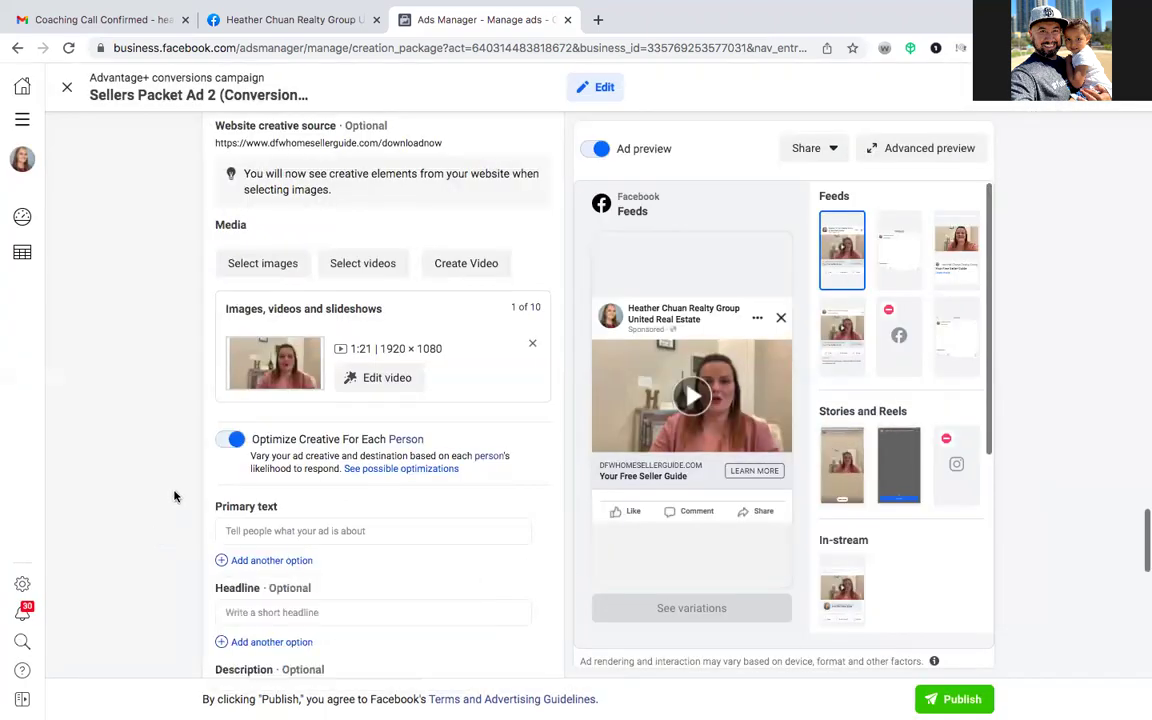
left_click(382, 265)
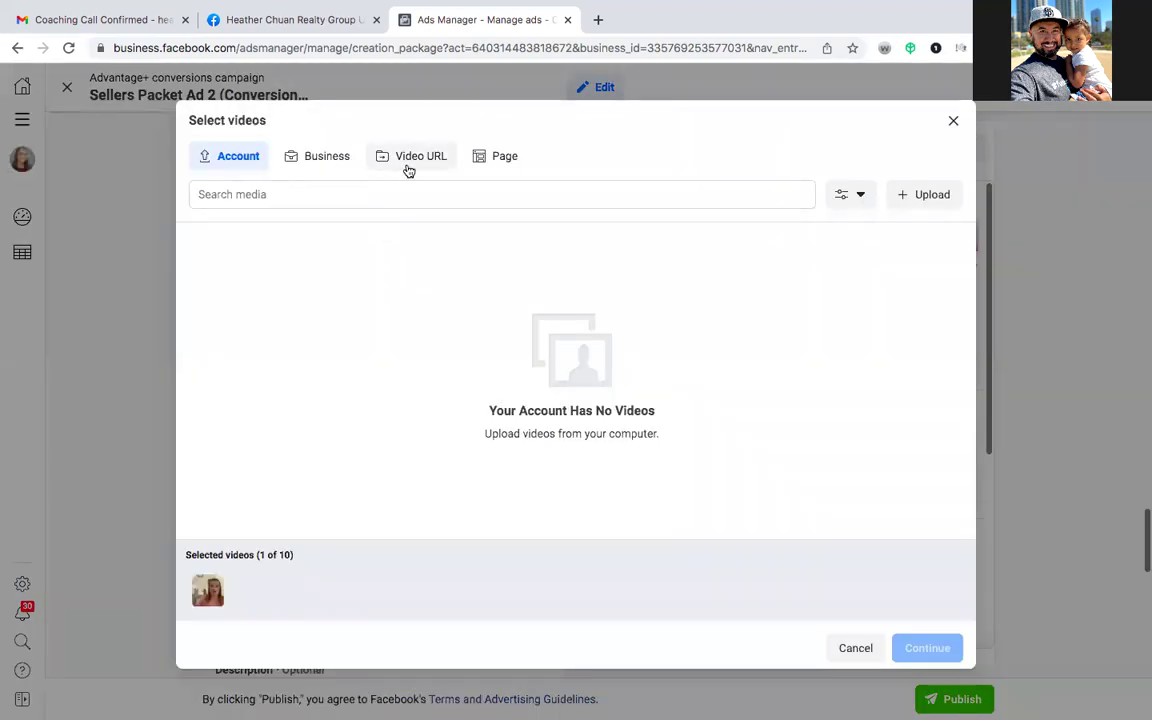
left_click(494, 166)
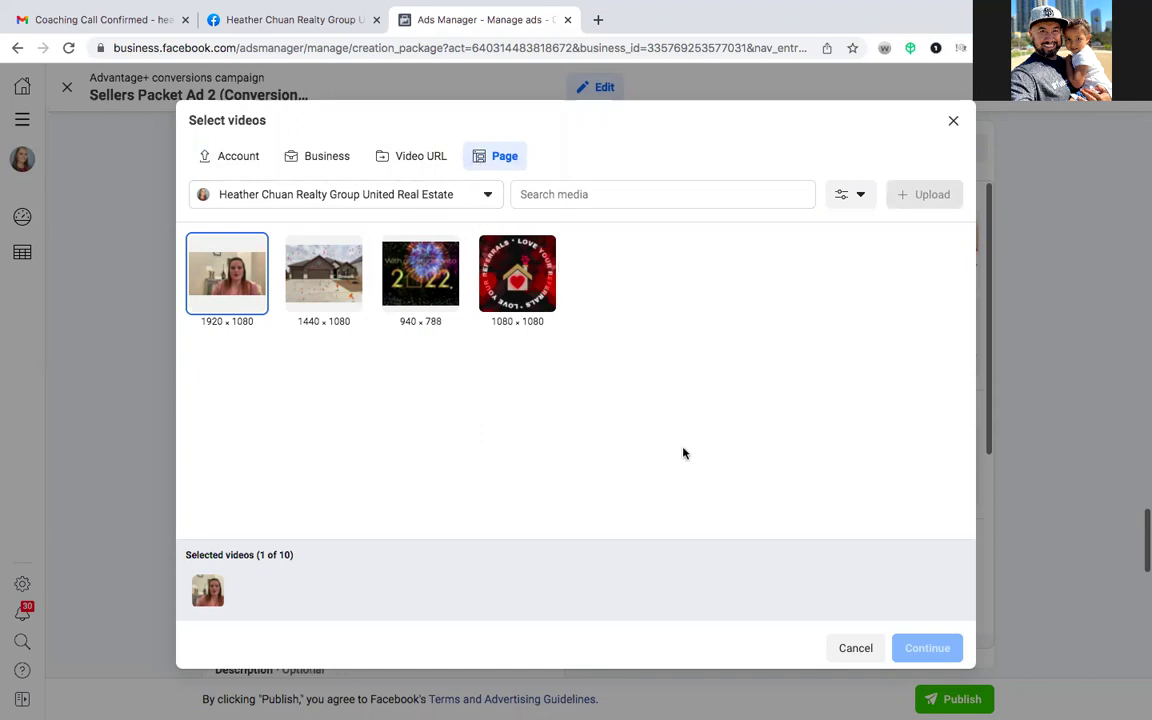
left_click(863, 196)
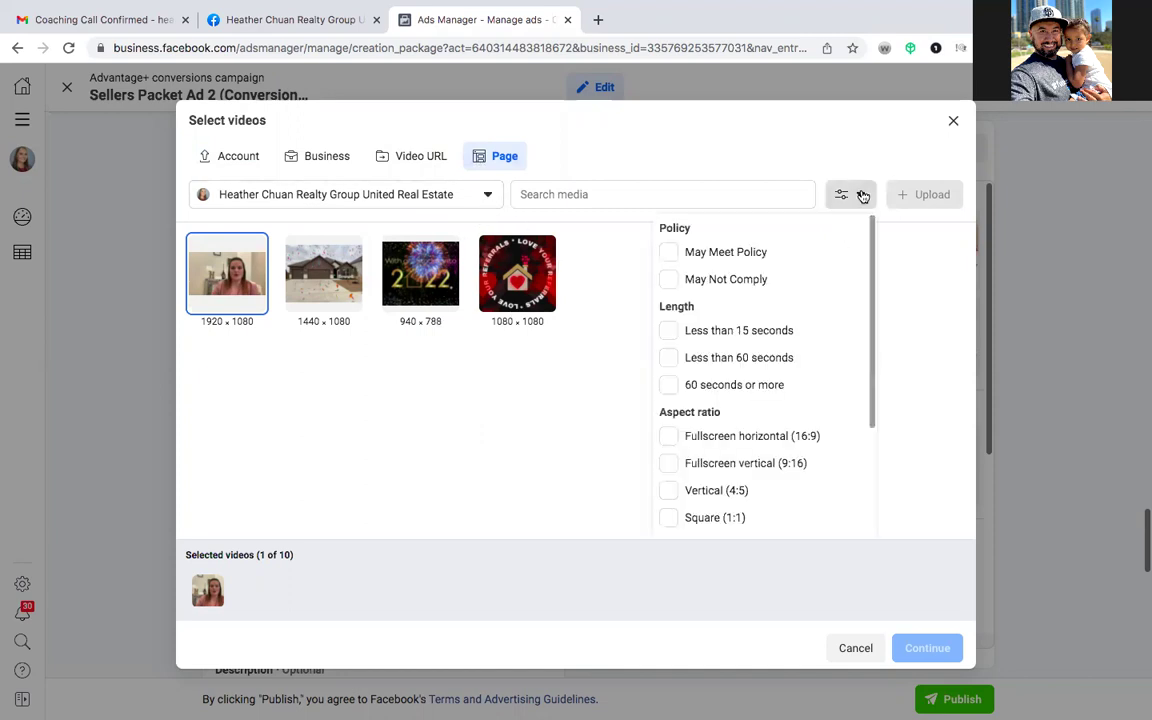
left_click(956, 122)
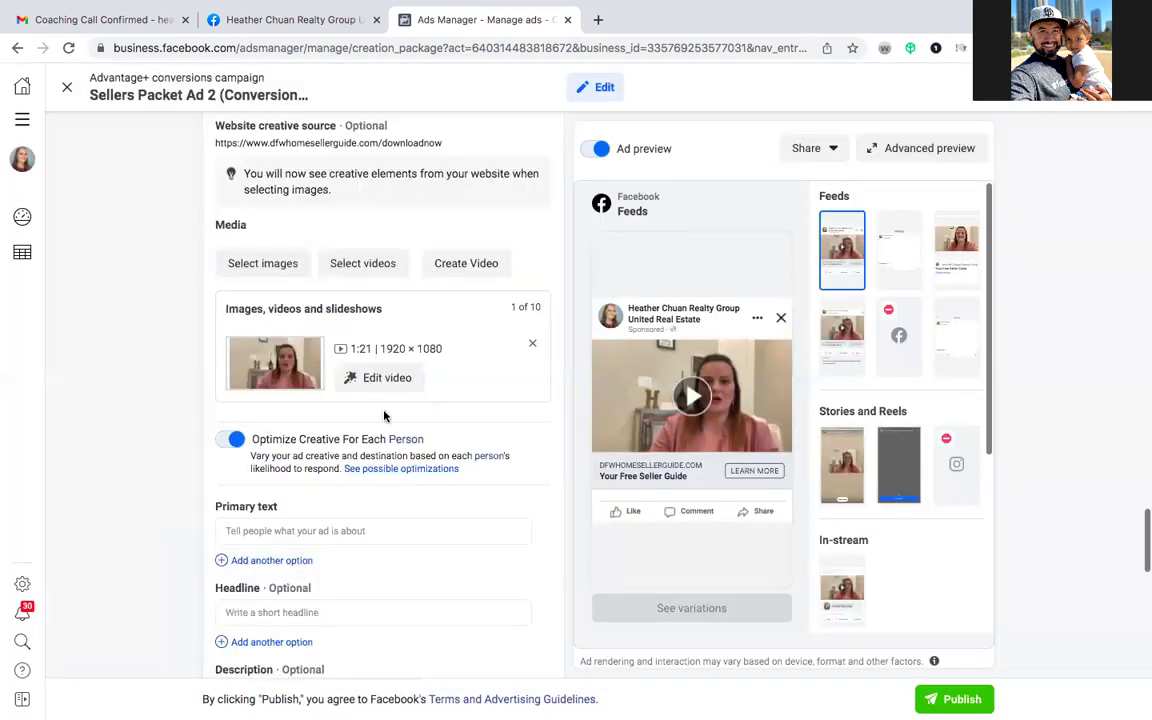
scroll(185, 408, "up", 3)
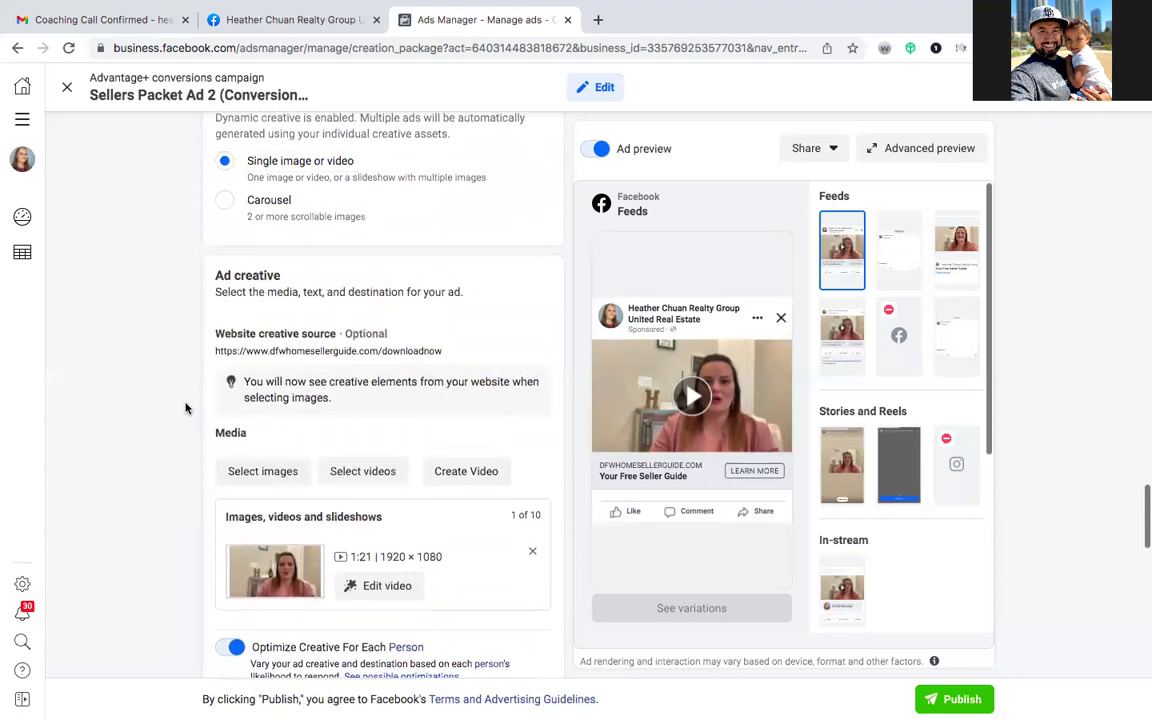
- Delete the video from the ad's Images, videos and slideshows media and check the form
left_click(531, 554)
scroll(170, 508, "down", 1)
scroll(170, 508, "down", 2)
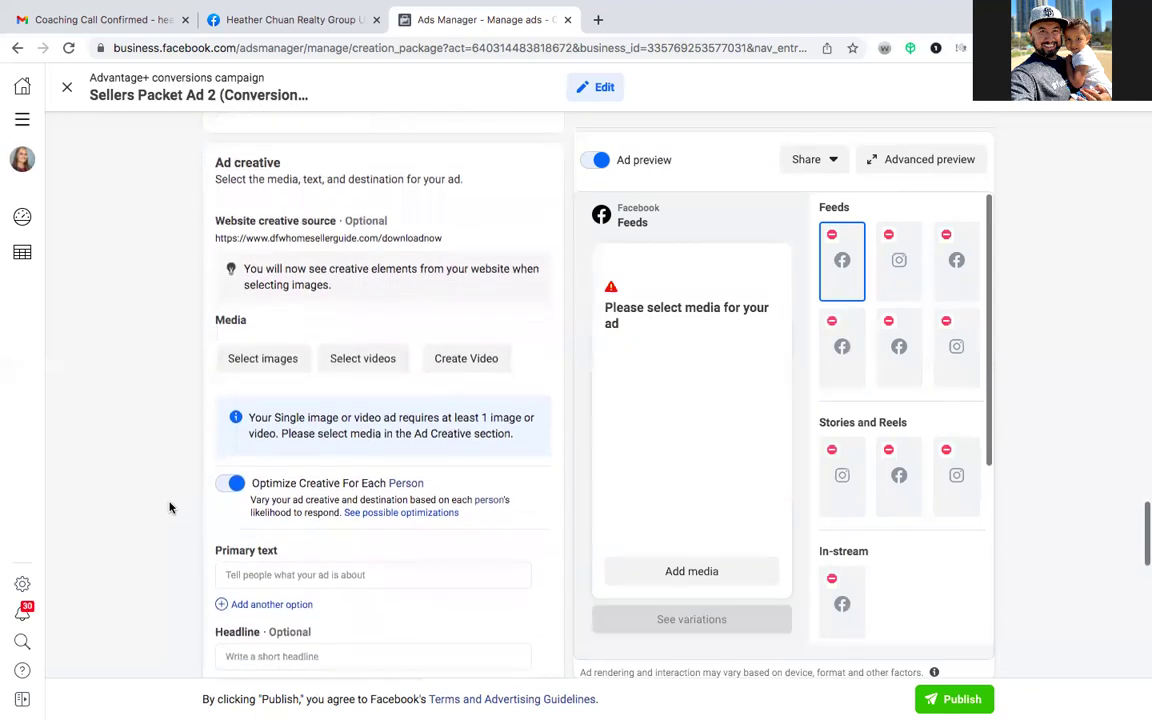
scroll(170, 508, "down", 1)
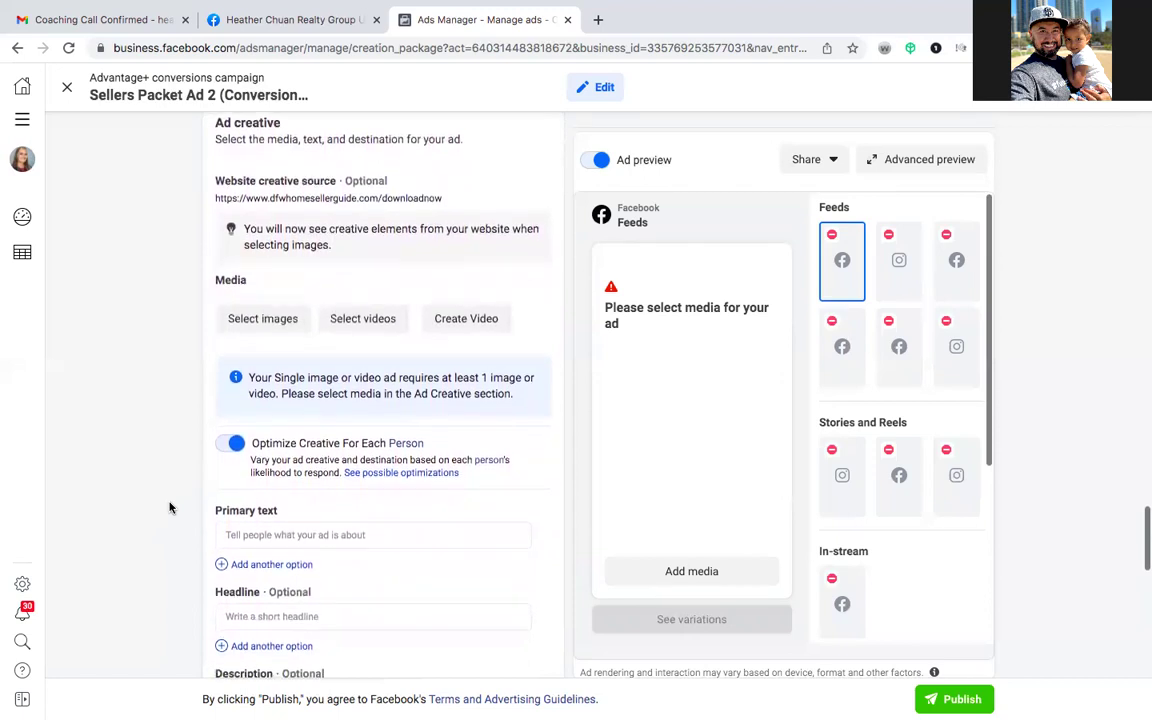
scroll(170, 508, "up", 1)
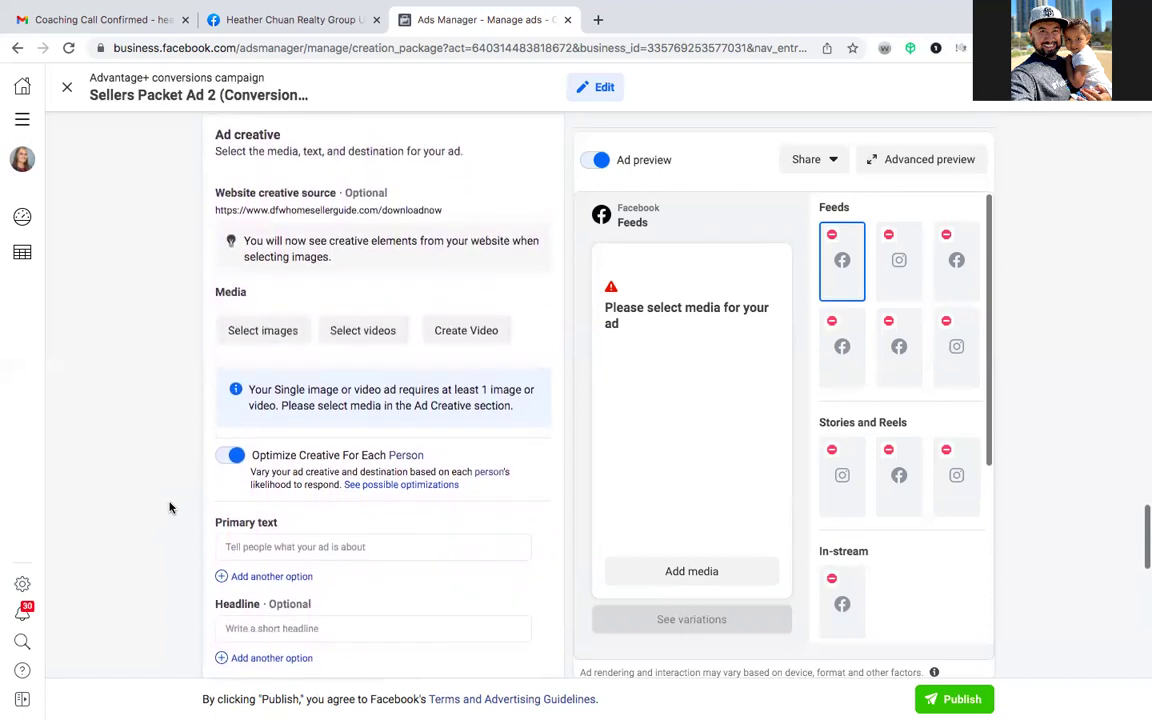
scroll(170, 508, "down", 1)
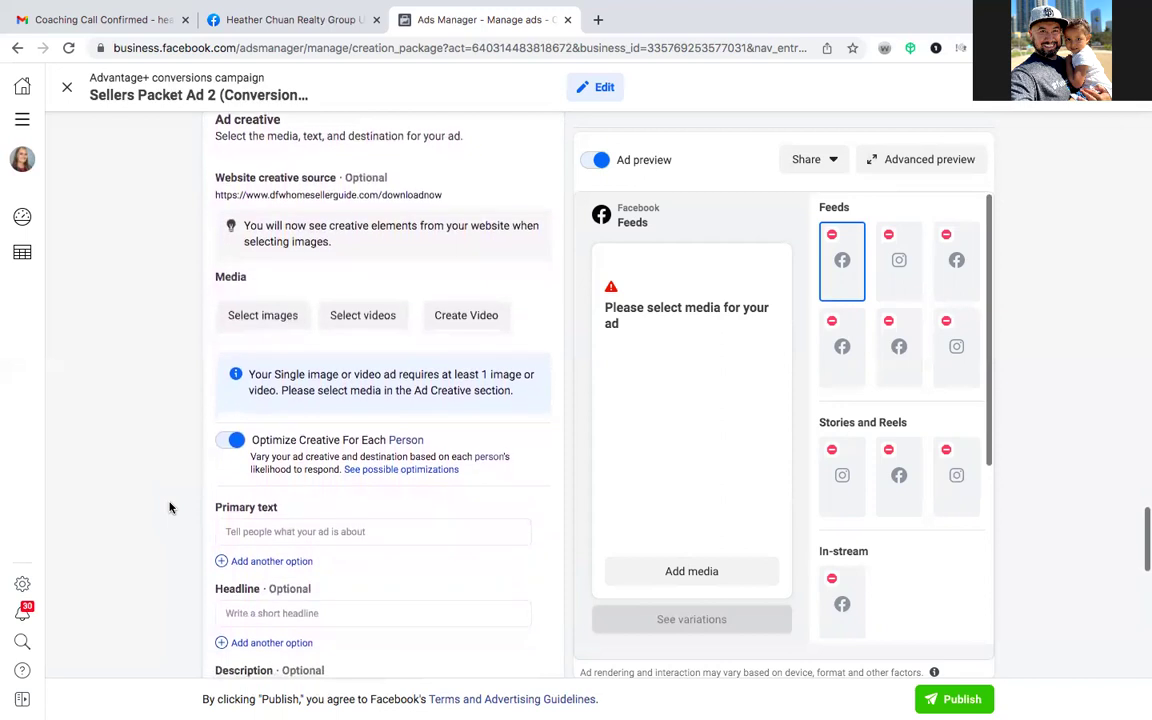
scroll(170, 508, "down", 1)
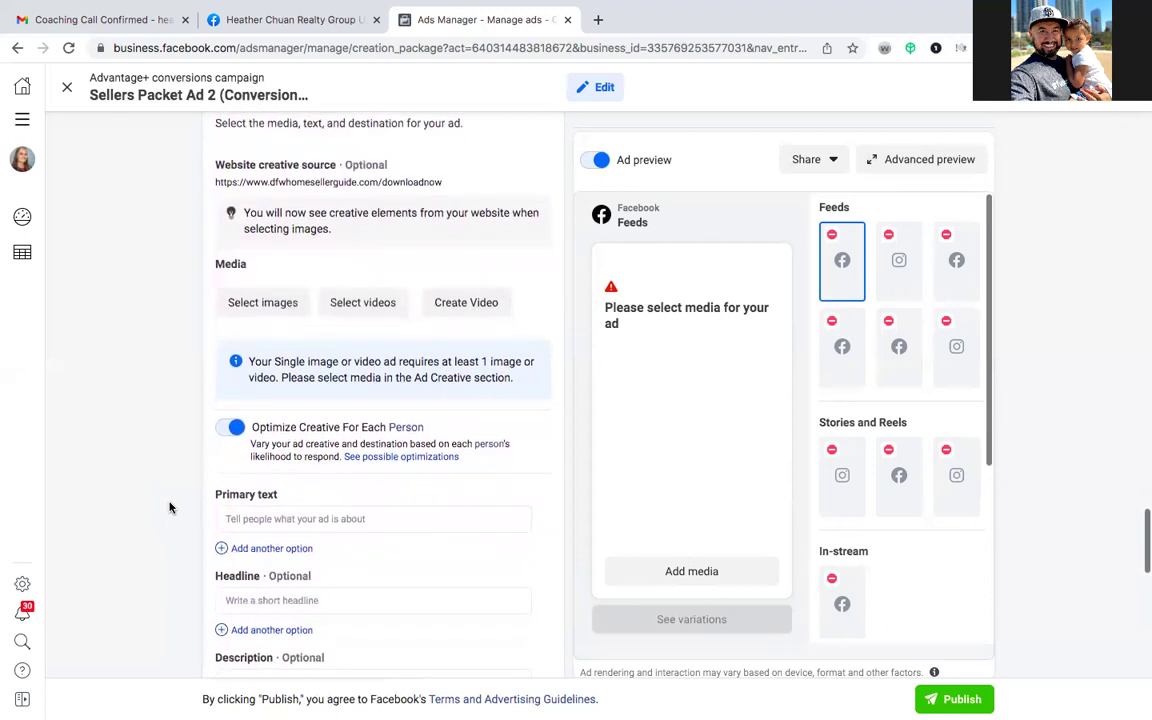
- Reopen Select videos and settle on the Video URL import form
left_click(362, 302)
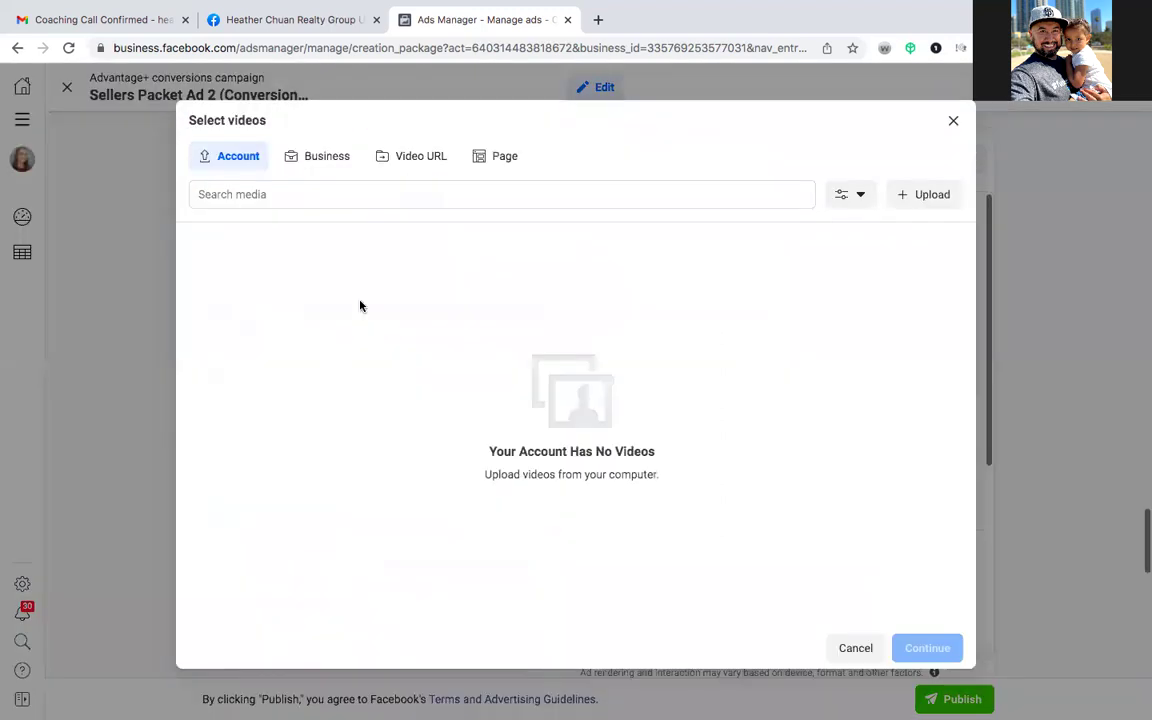
left_click(406, 160)
left_click(503, 160)
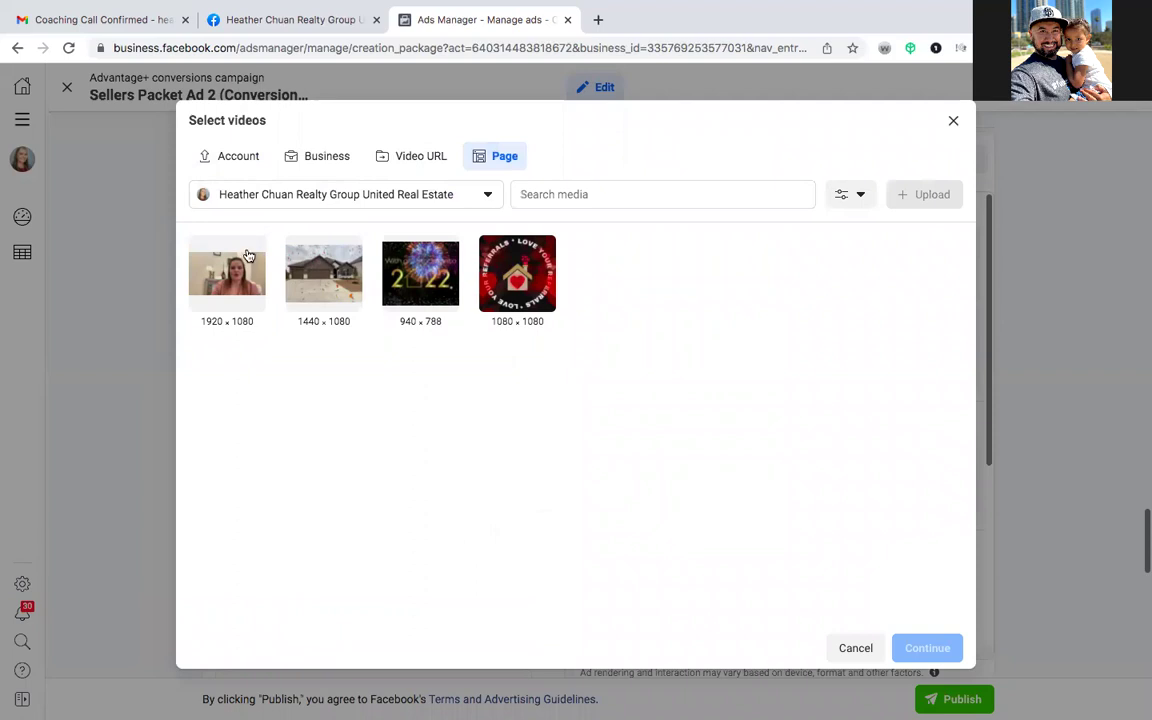
left_click(406, 158)
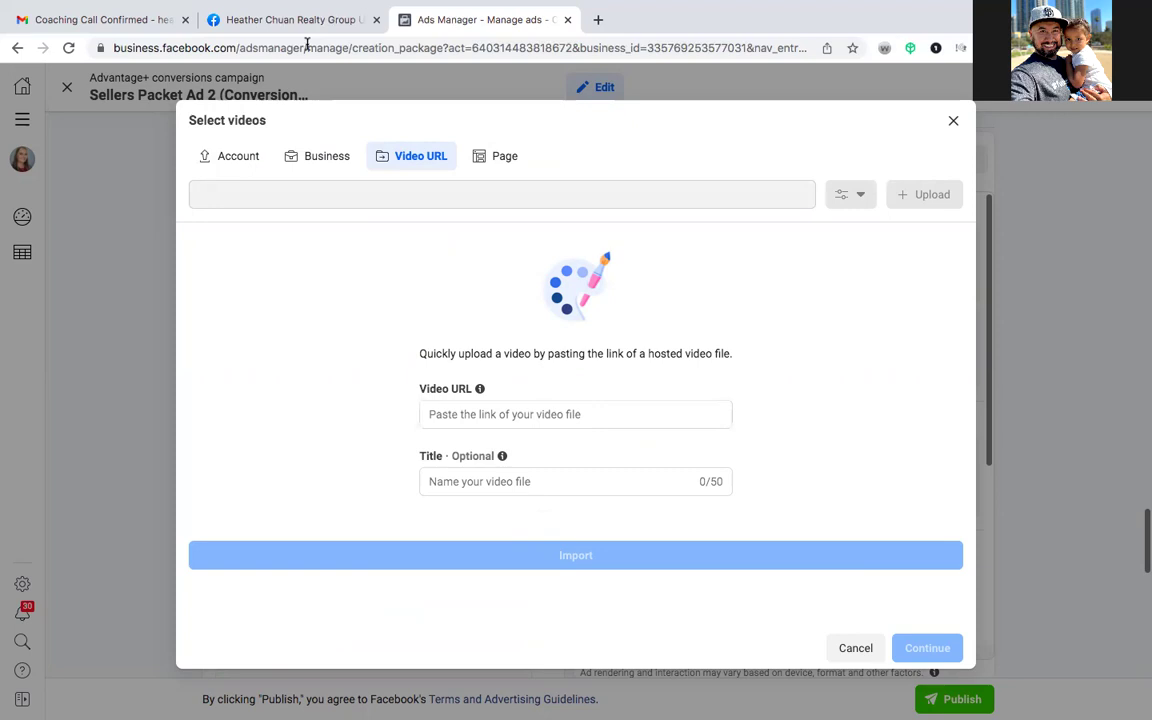
- Copy the link to the Page's Attention Homeowners post from the Facebook Page tab
left_click(280, 27)
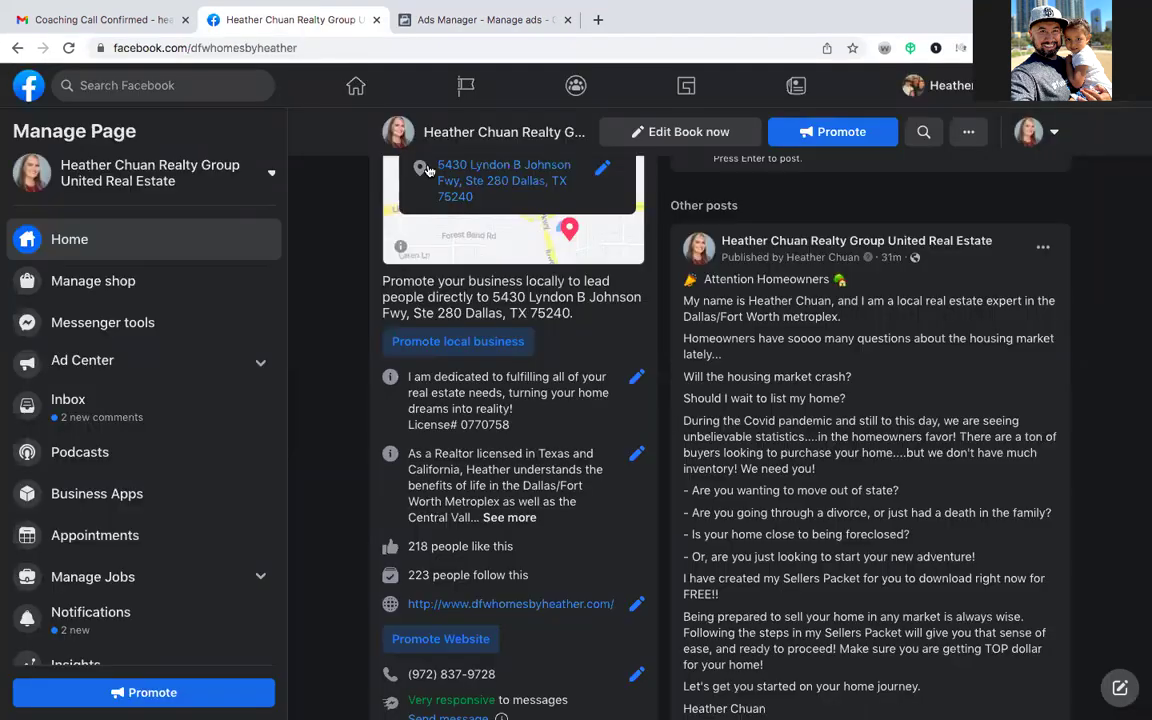
left_click(1043, 247)
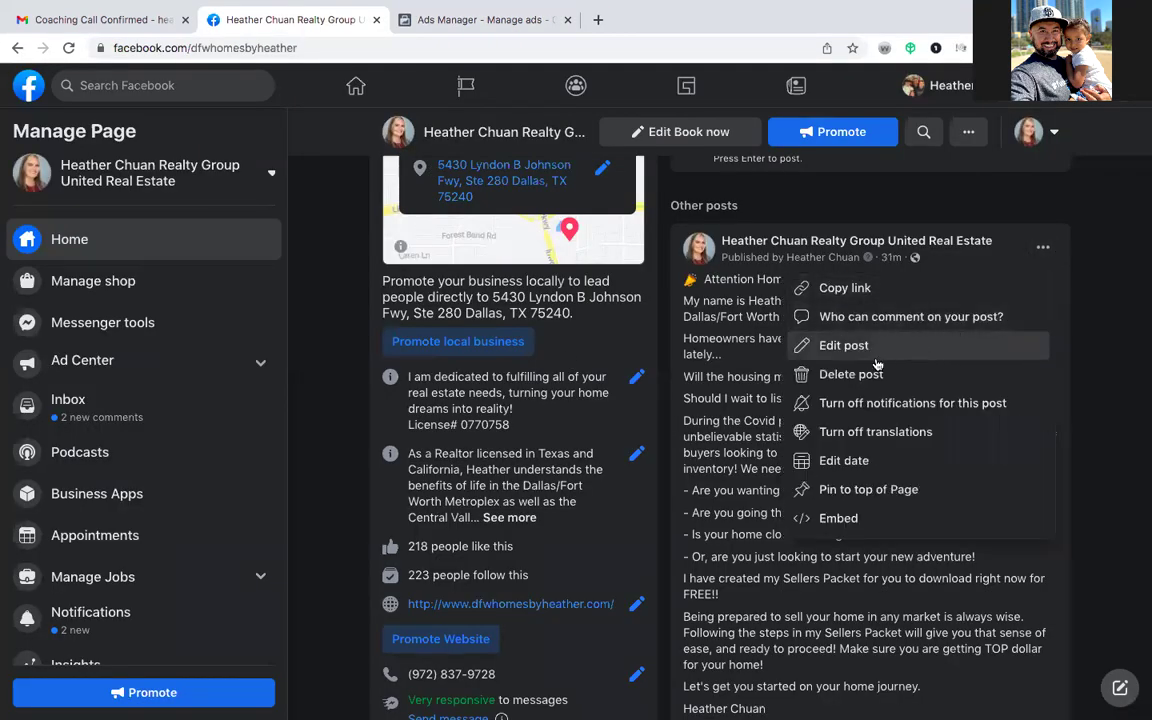
scroll(869, 479, "down", 1)
scroll(869, 479, "up", 1)
left_click(857, 290)
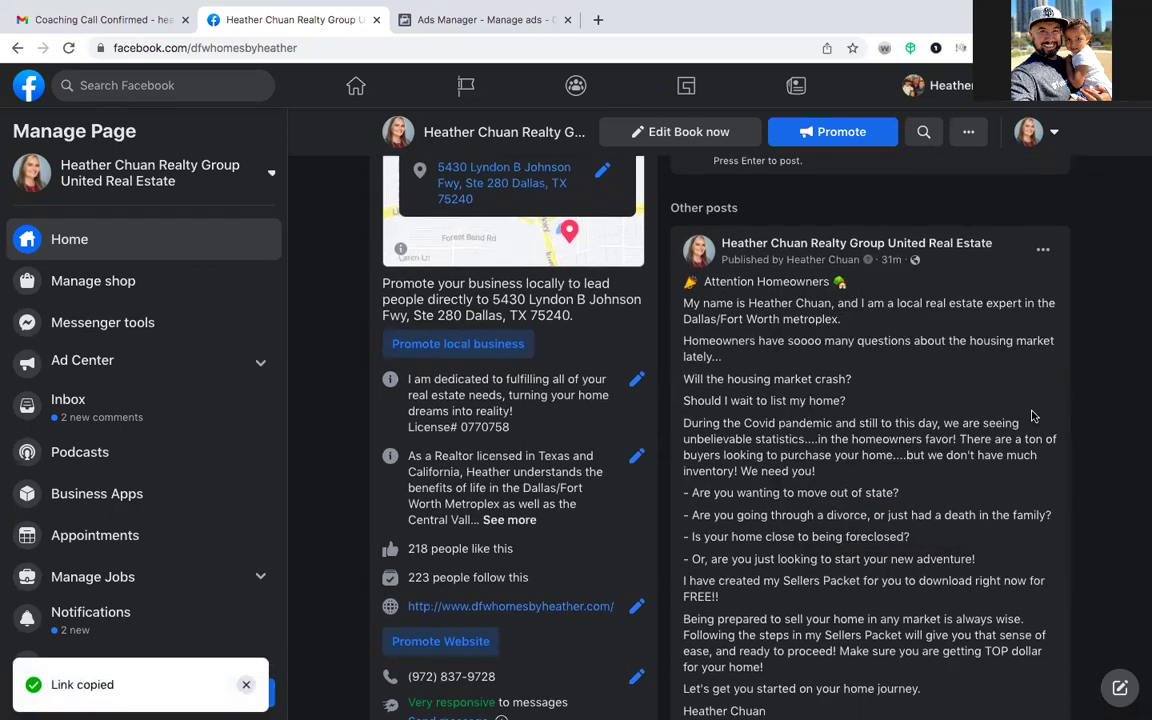
scroll(1047, 406, "down", 1)
scroll(1047, 406, "down", 5)
- Paste the copied post link into the Ads Manager Video URL field and import it
left_click(512, 30)
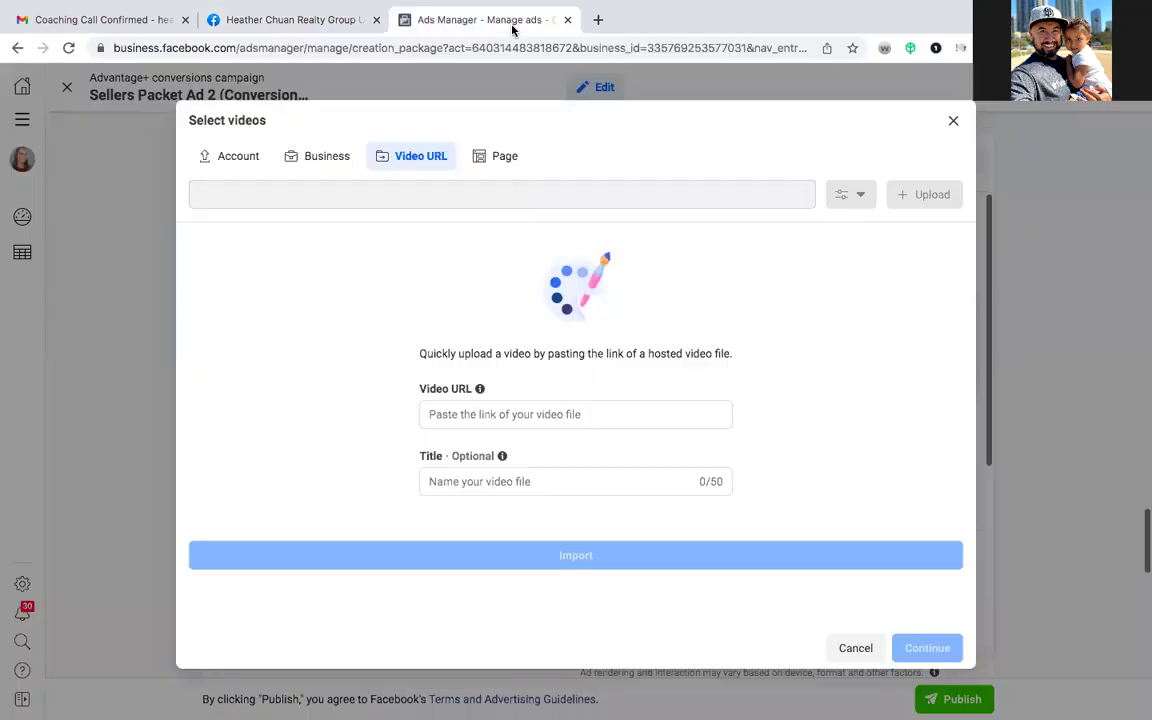
left_click(440, 412)
right_click(441, 412)
left_click(474, 516)
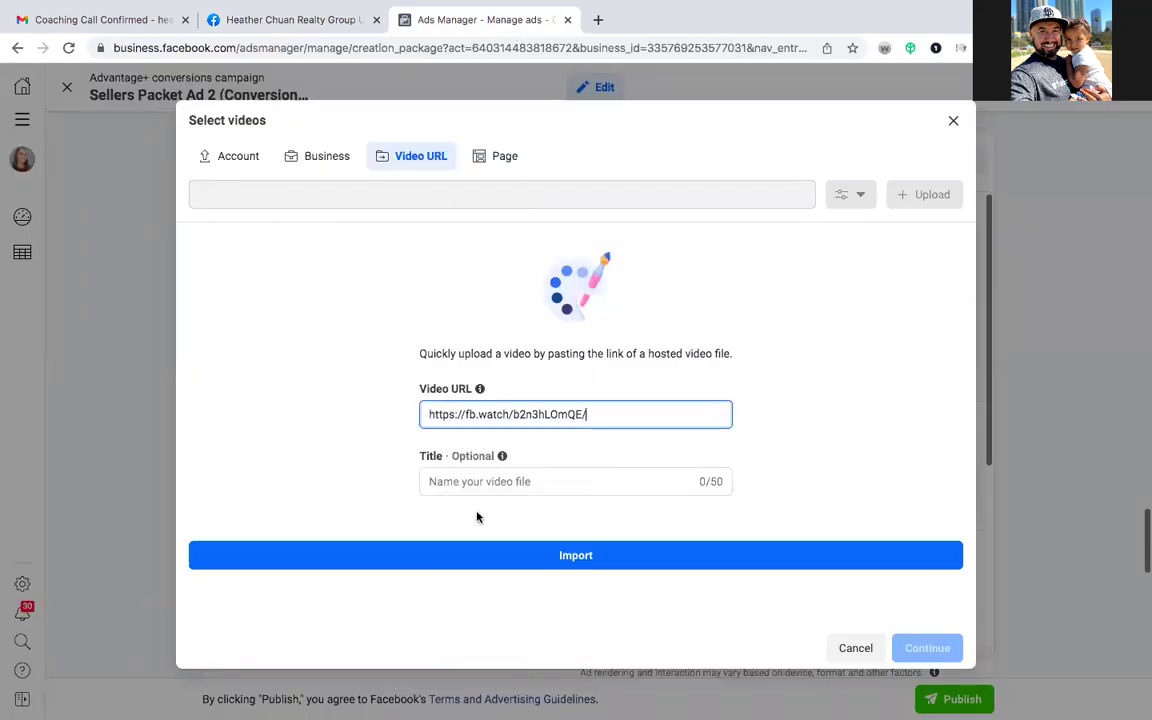
left_click(588, 561)
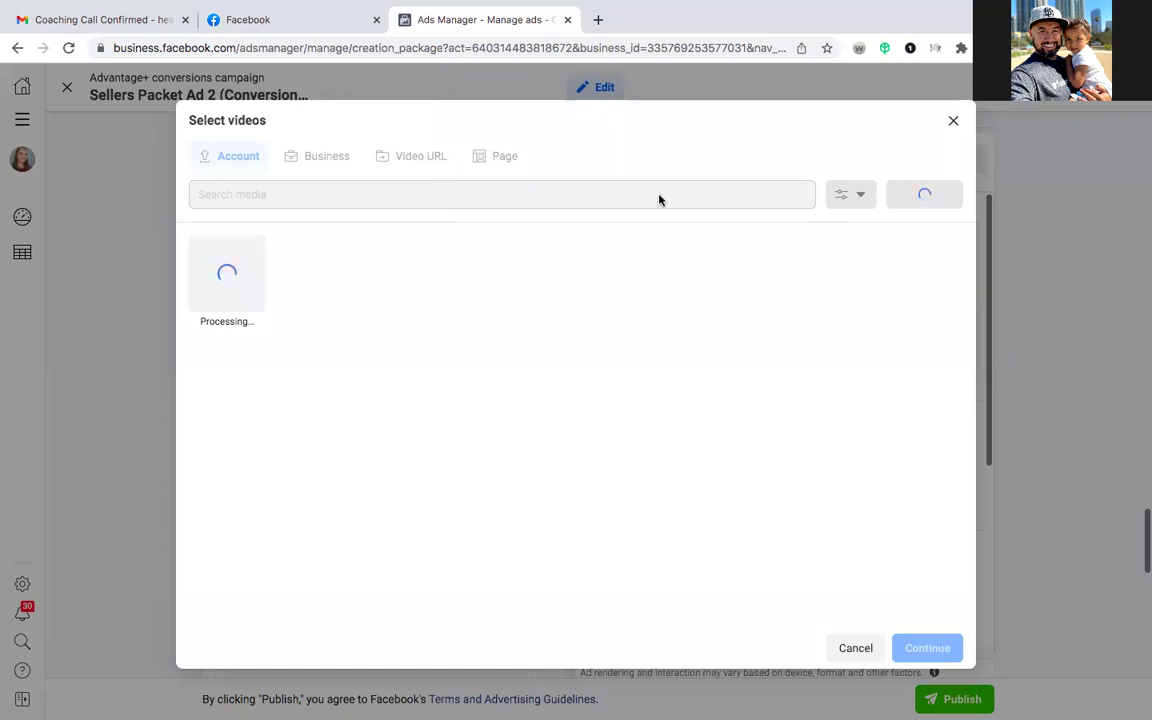
- Discard the processing video and import the Page video's direct link through Video URL
mouse_move(268, 294)
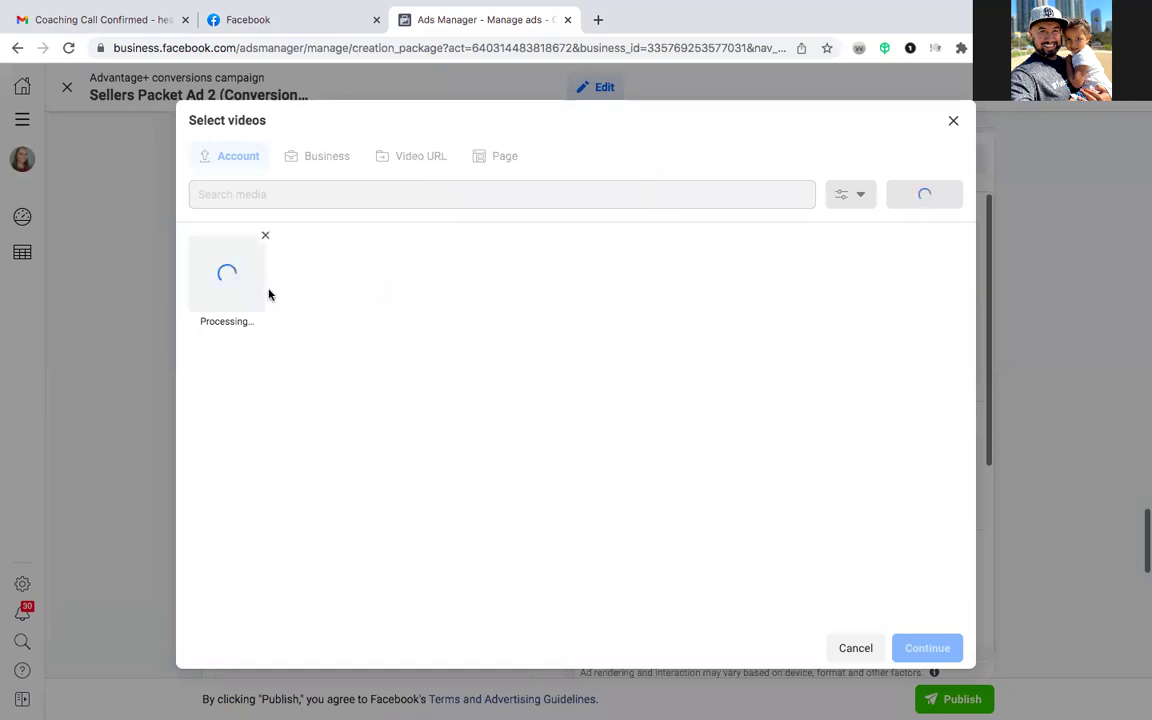
left_click(264, 236)
left_click(409, 158)
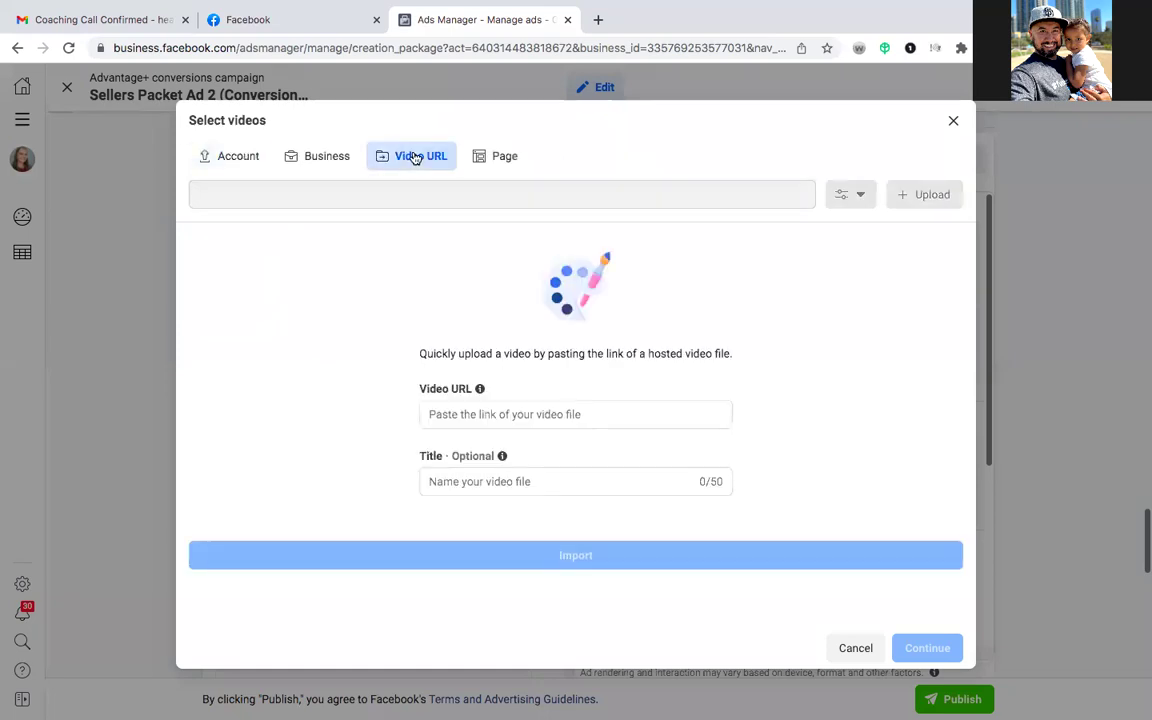
left_click(442, 416)
right_click(442, 416)
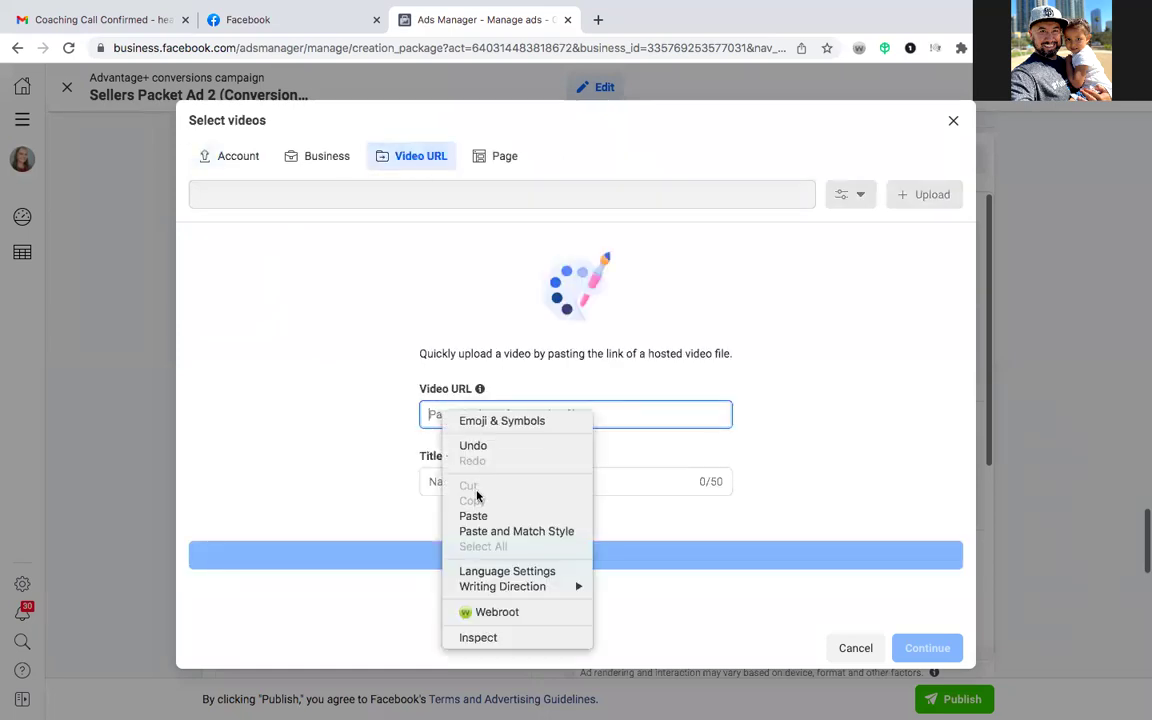
left_click(478, 514)
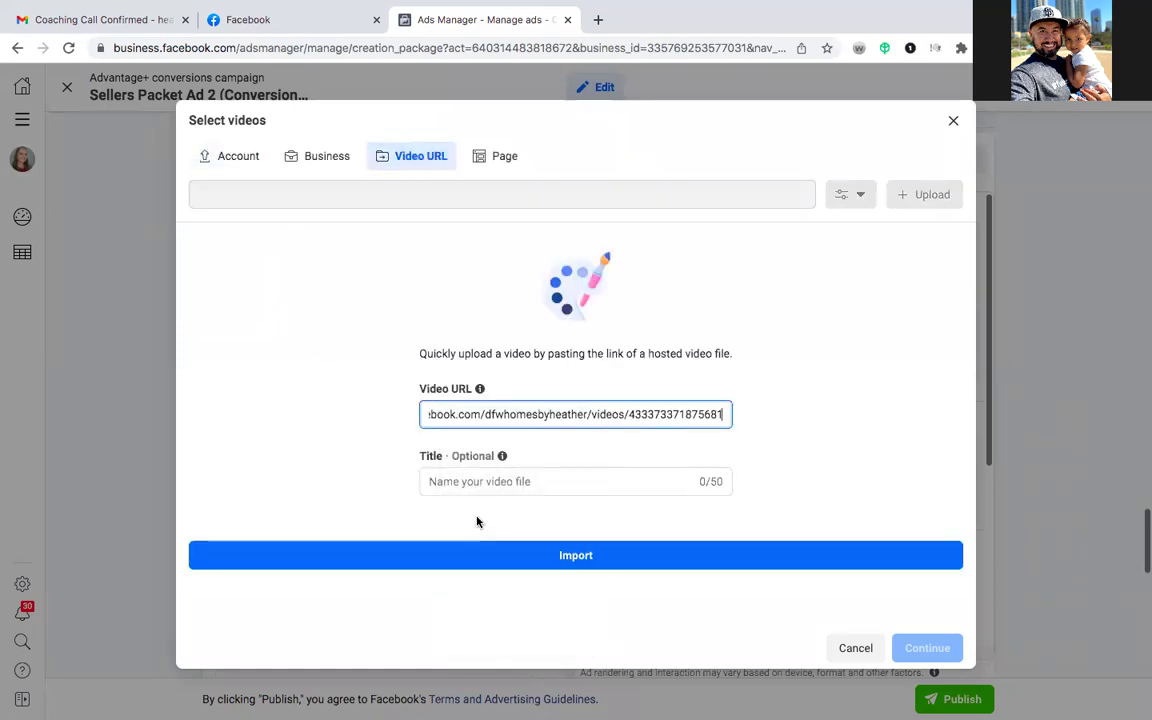
left_click(644, 566)
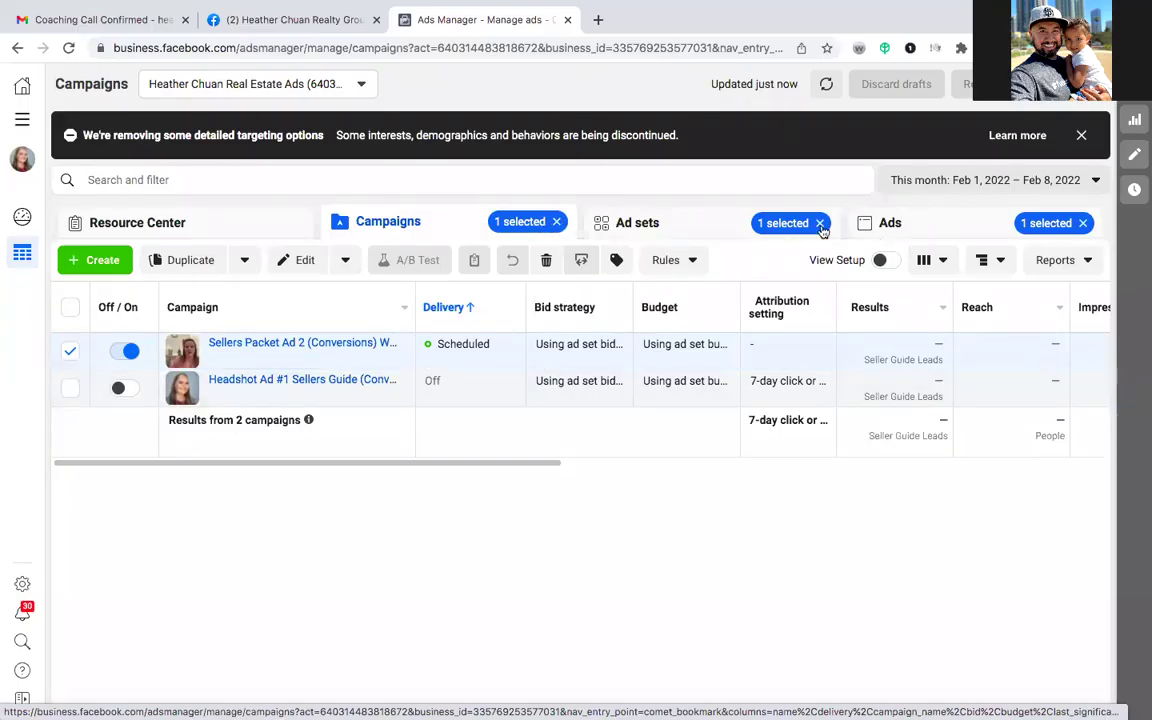
- Open the Sellers Packet Ad 2 (Conversions) Wylie TX 50 mile ad from the Ads list for editing
left_click(937, 227)
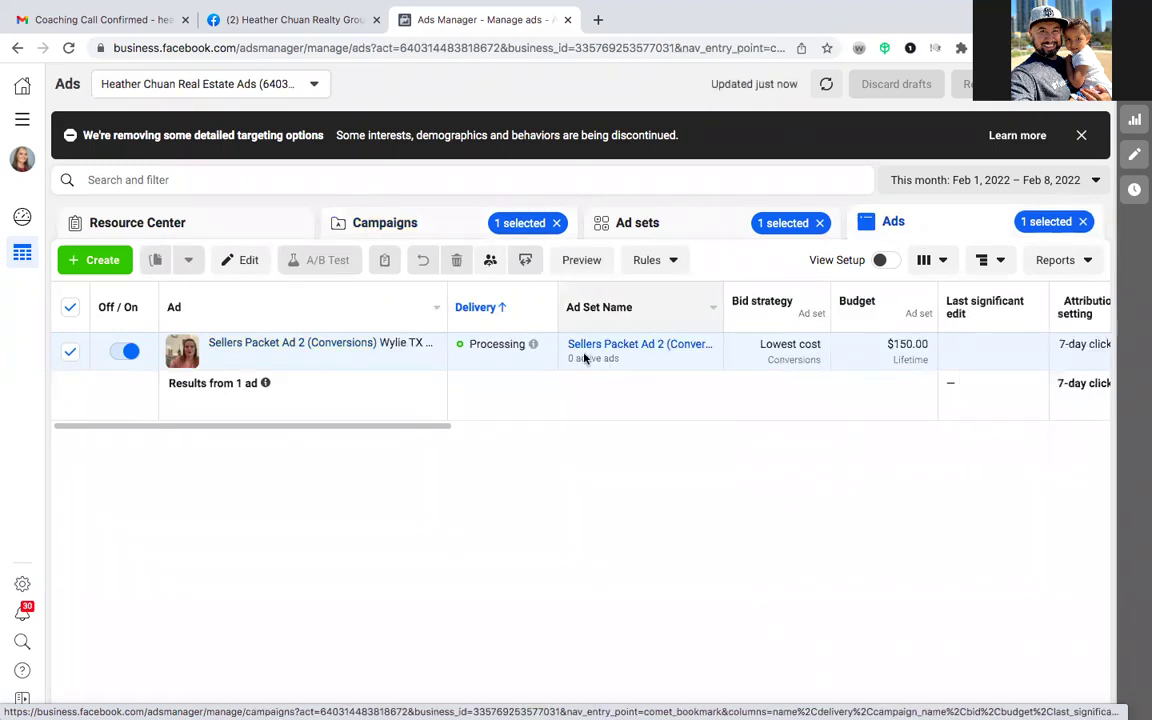
mouse_move(398, 337)
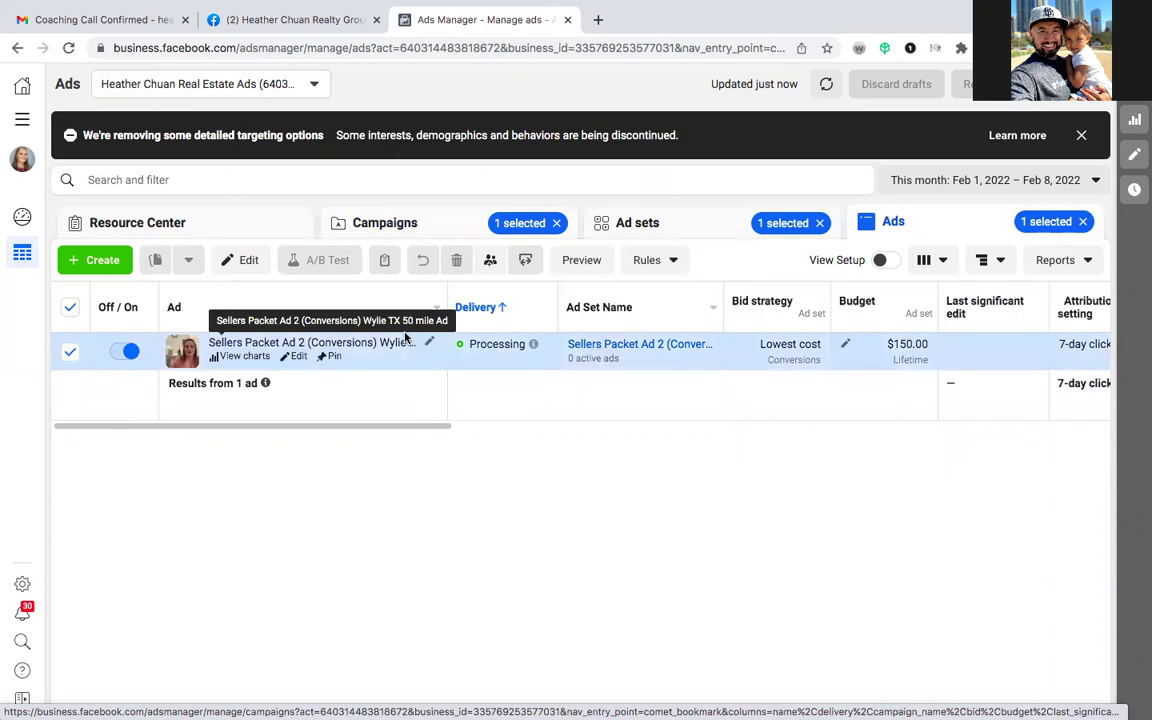
left_click(299, 358)
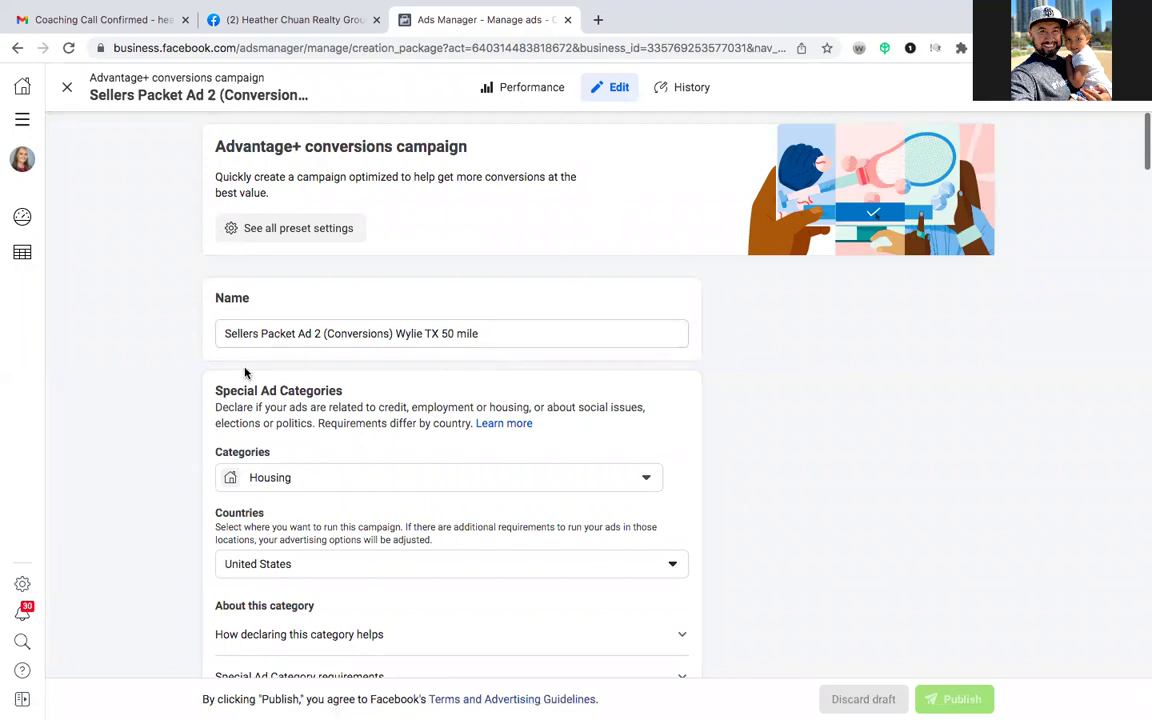
- Scroll through the ad's settings down to the Attention Homeowners video preview
scroll(184, 462, "down", 3)
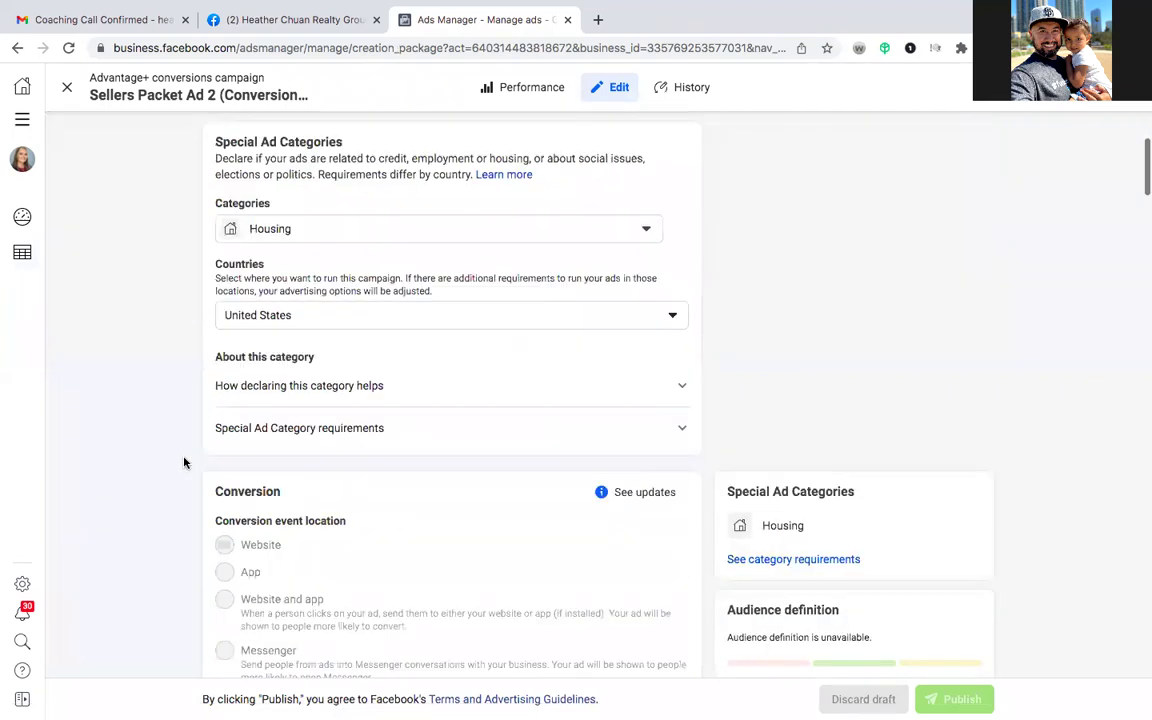
scroll(184, 462, "down", 3)
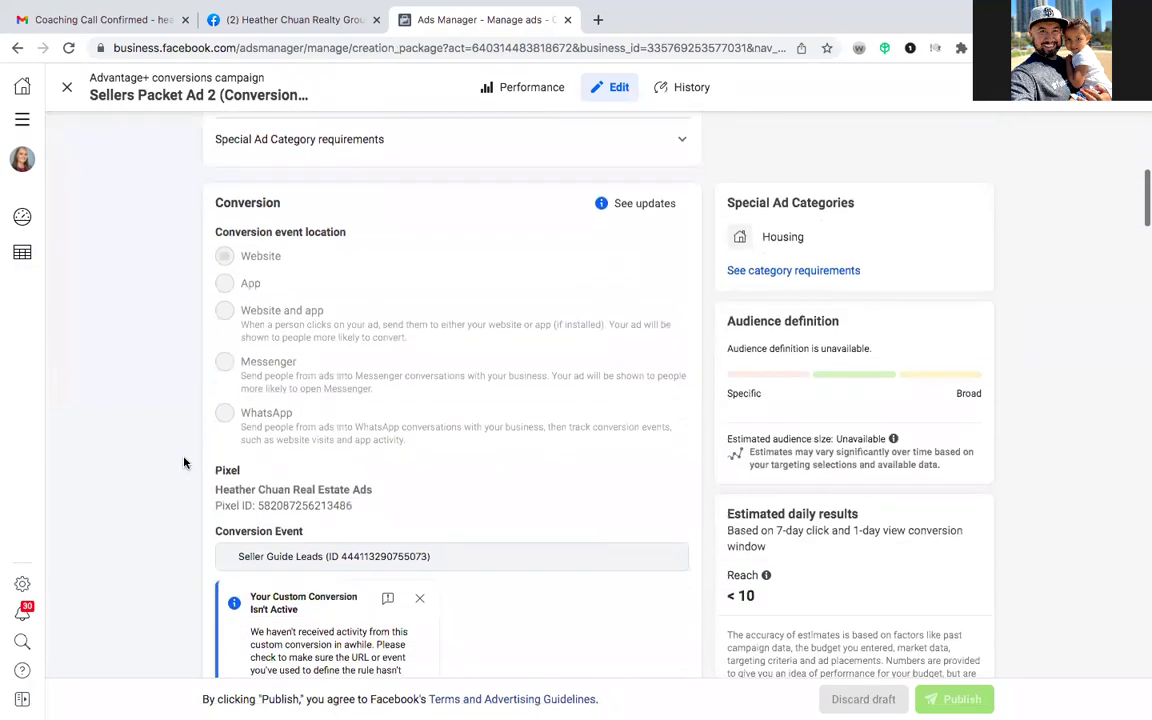
scroll(184, 462, "down", 3)
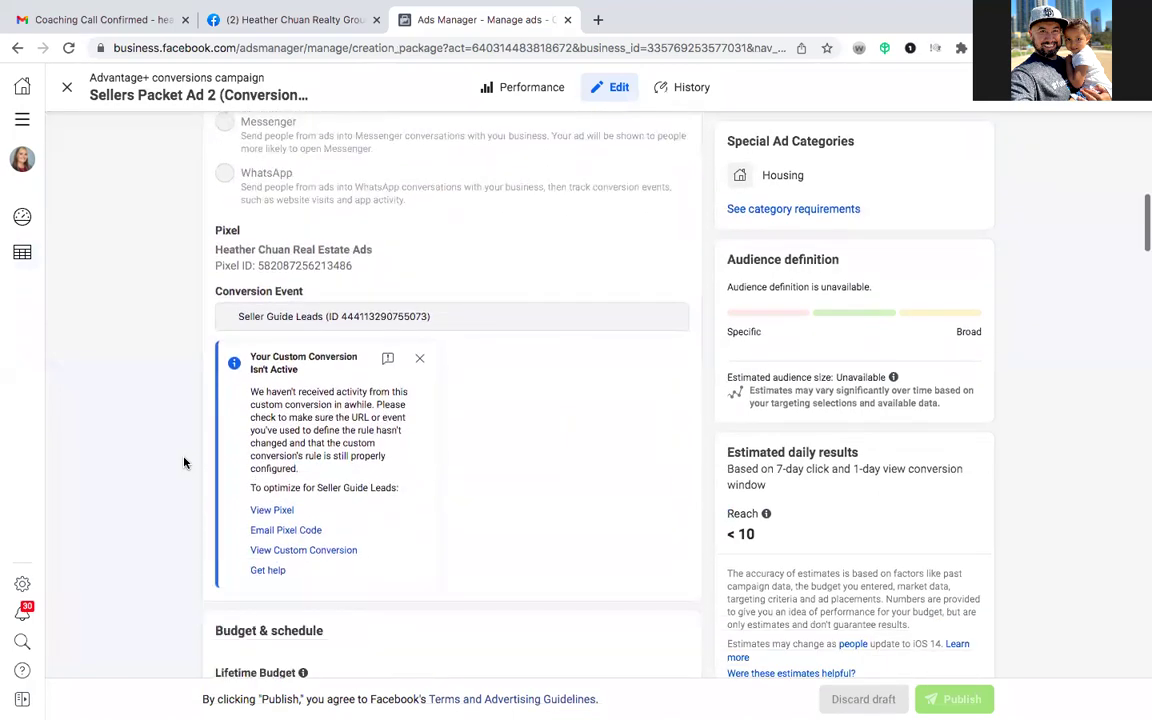
scroll(184, 462, "down", 2)
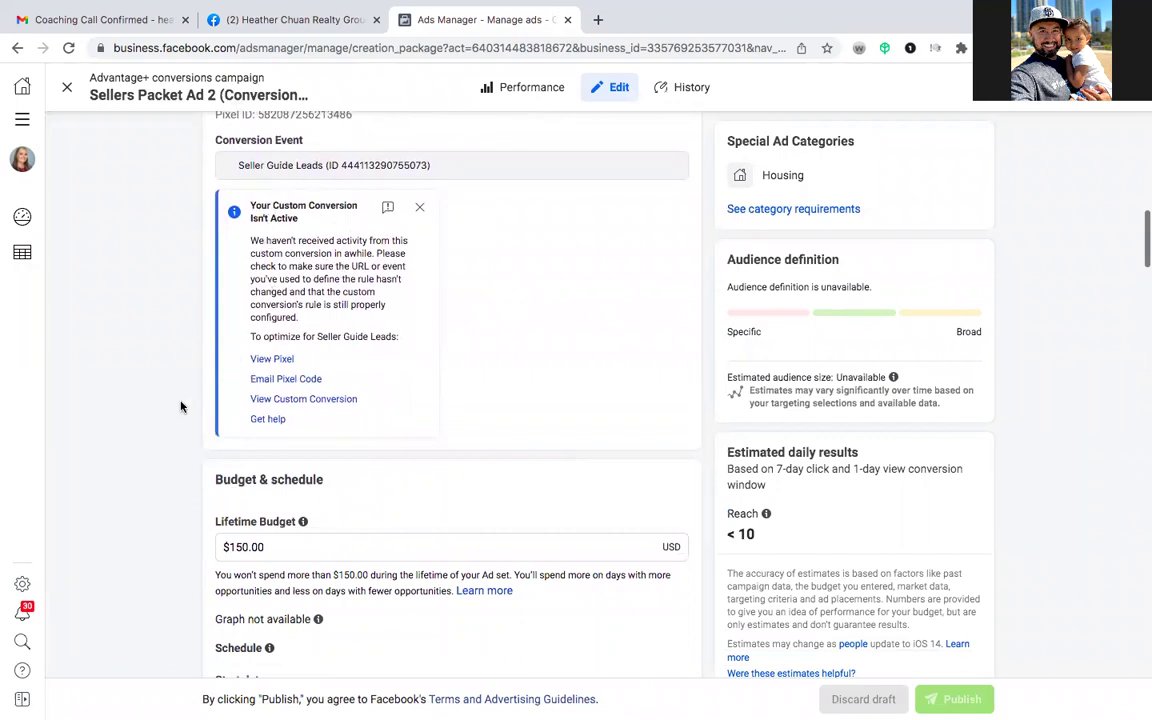
scroll(176, 408, "down", 5)
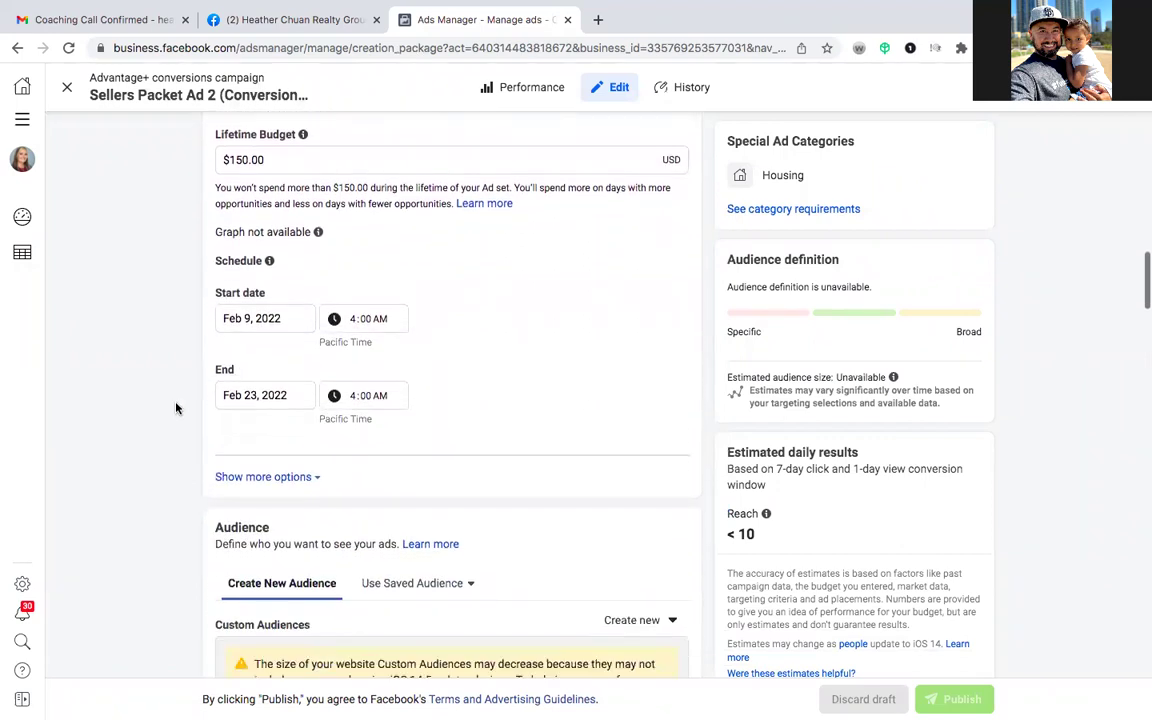
scroll(176, 408, "down", 4)
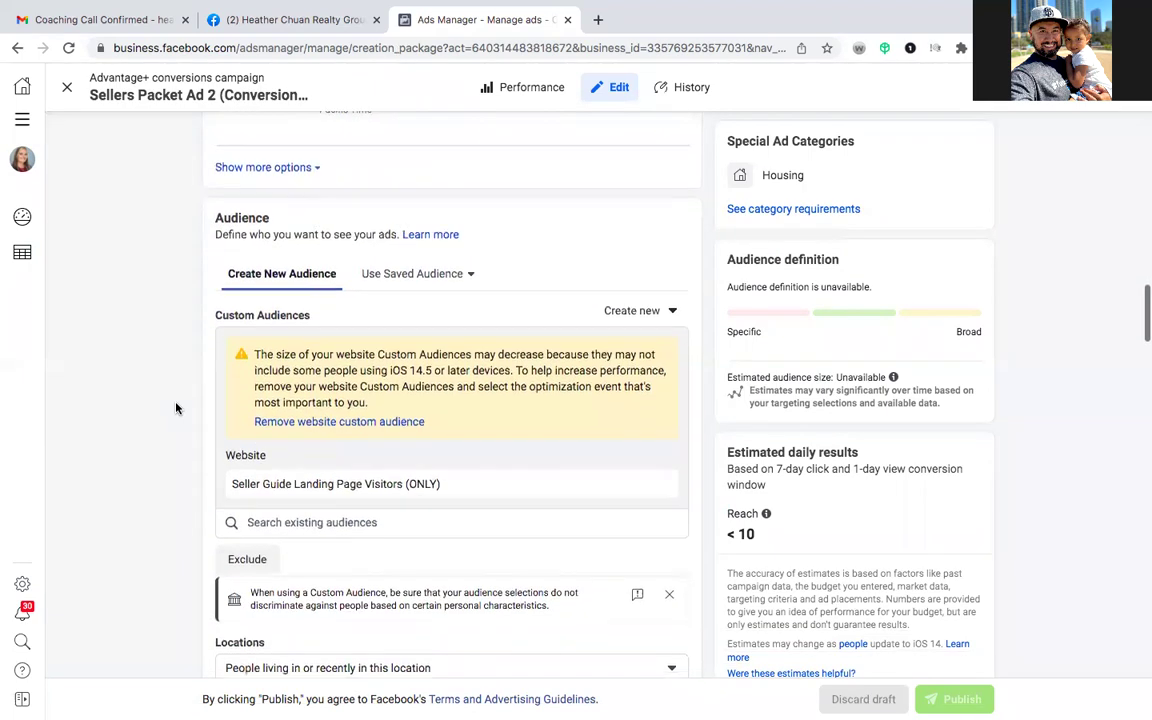
scroll(176, 408, "down", 2)
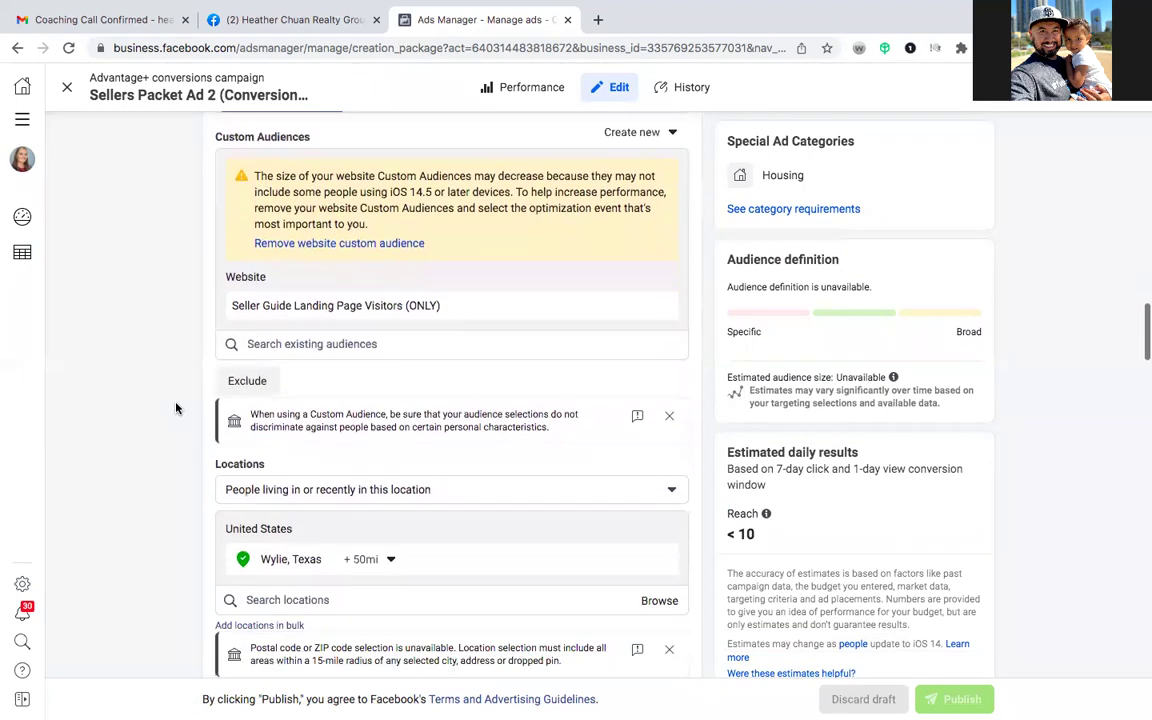
scroll(176, 408, "down", 3)
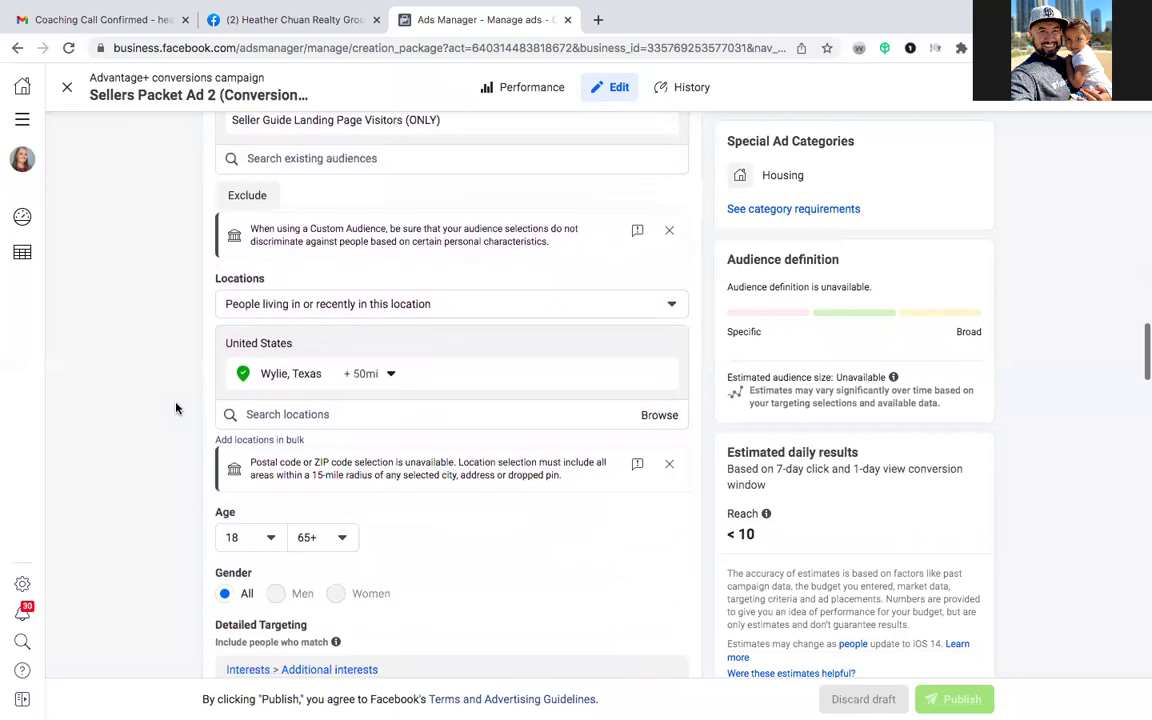
scroll(176, 408, "down", 8)
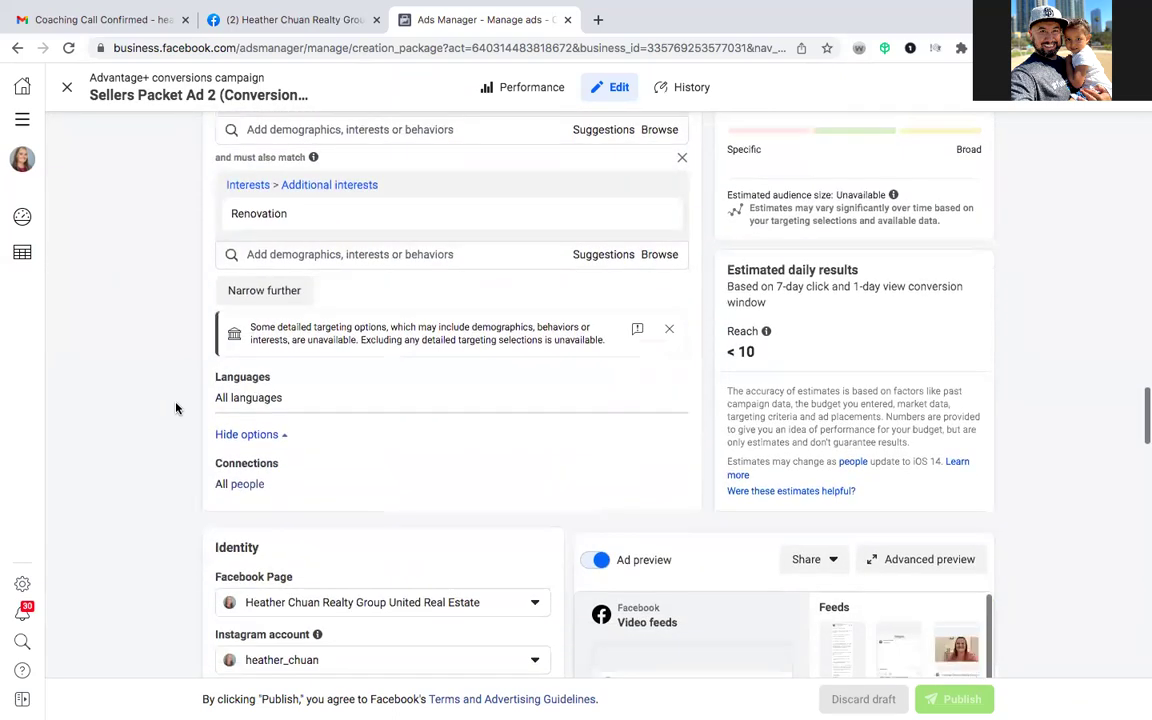
scroll(176, 408, "down", 4)
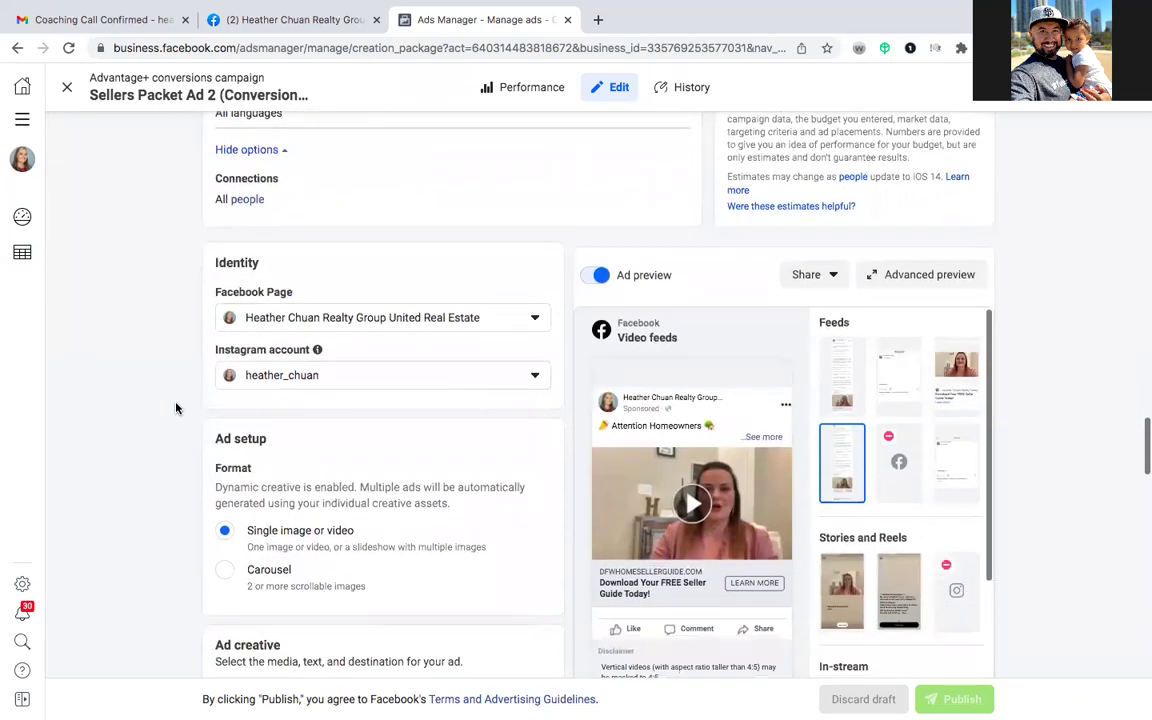
scroll(176, 408, "down", 1)
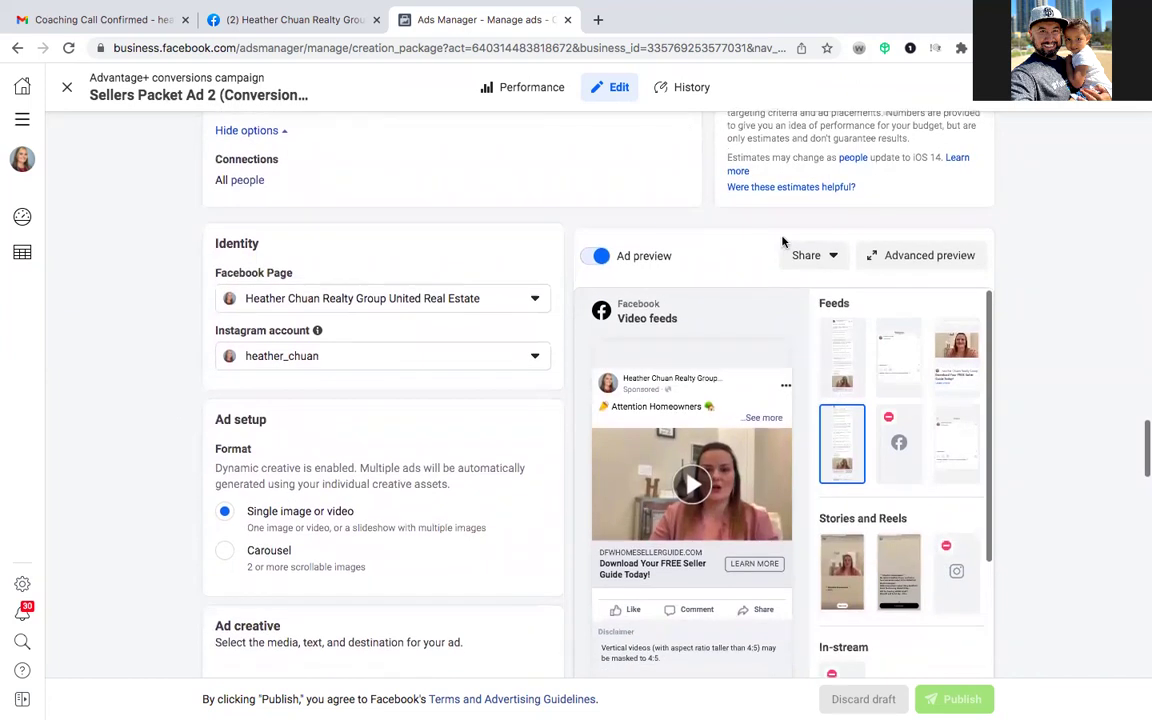
- Preview the ad in the Facebook Desktop News Feed and expand its Sponsored caption
left_click(828, 258)
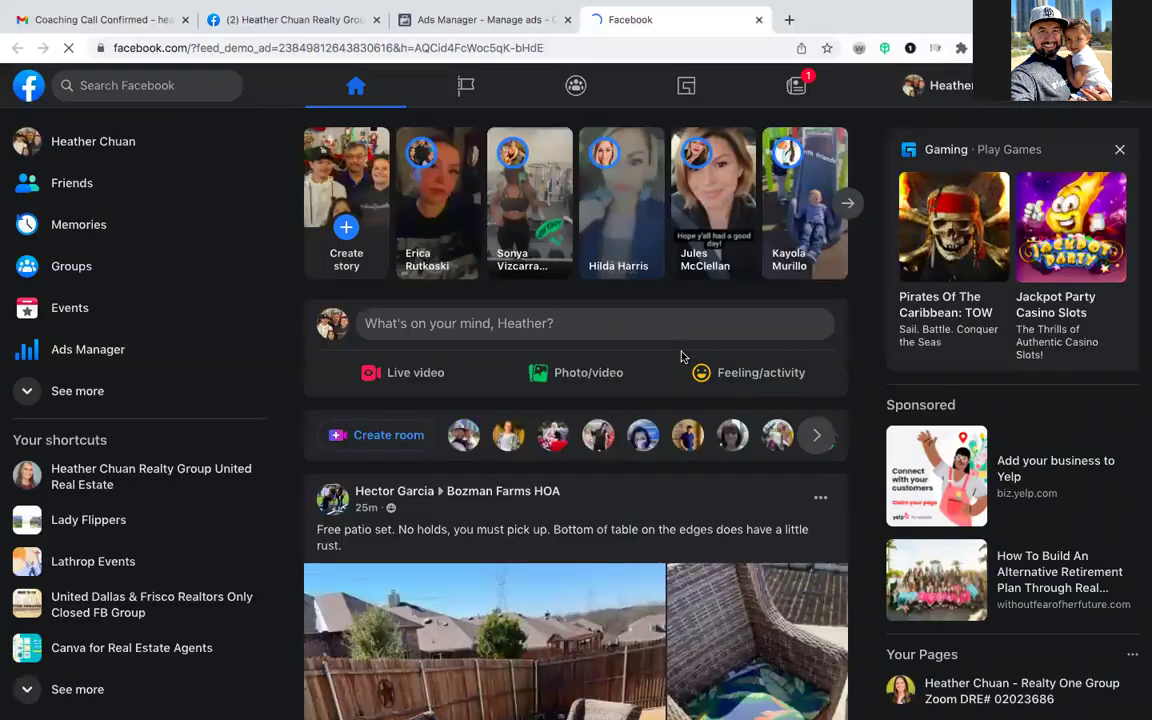
scroll(840, 419, "down", 12)
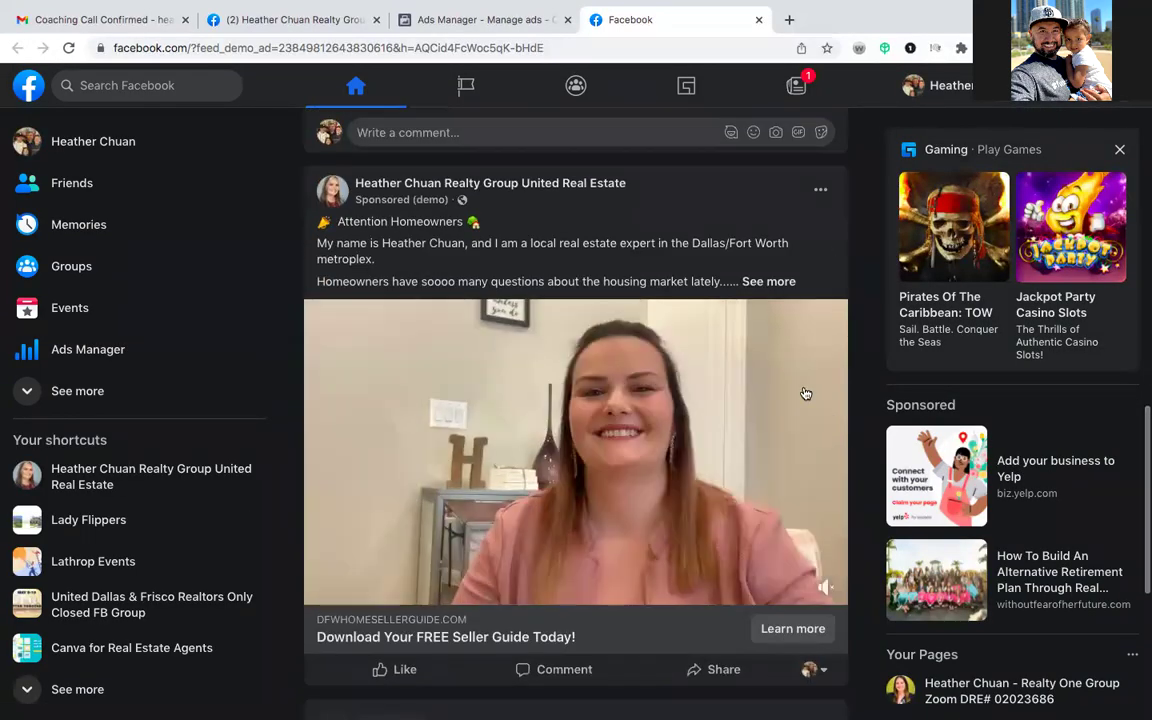
left_click(766, 282)
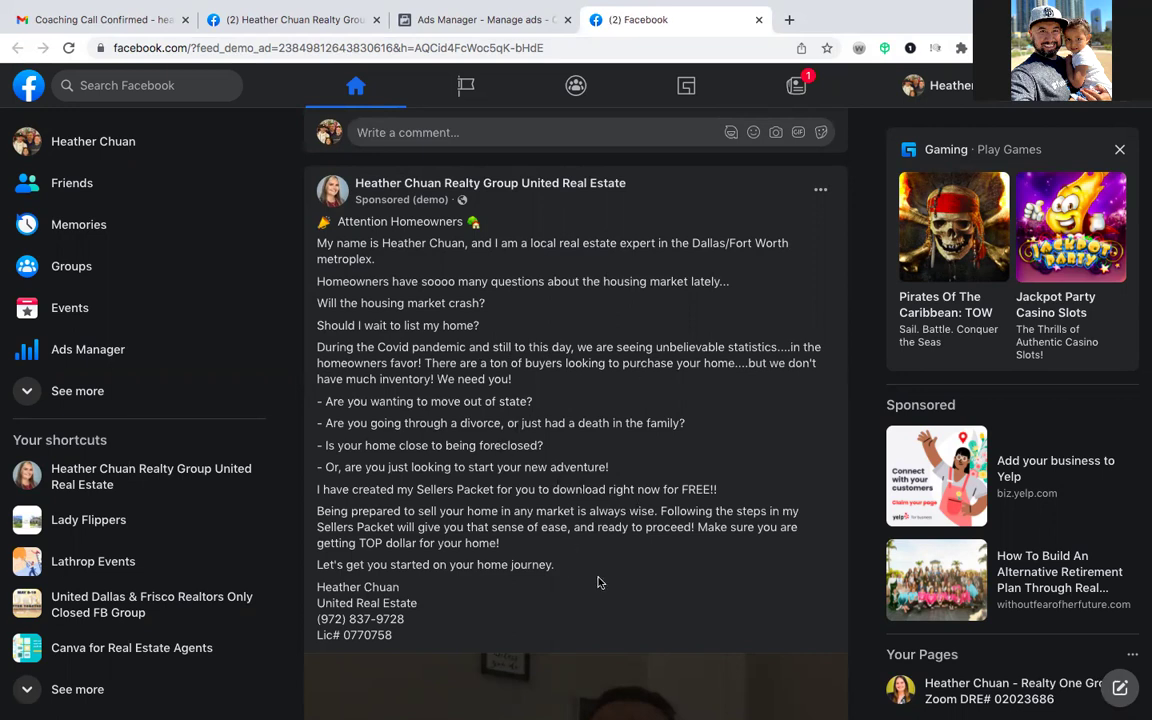
scroll(598, 582, "down", 5)
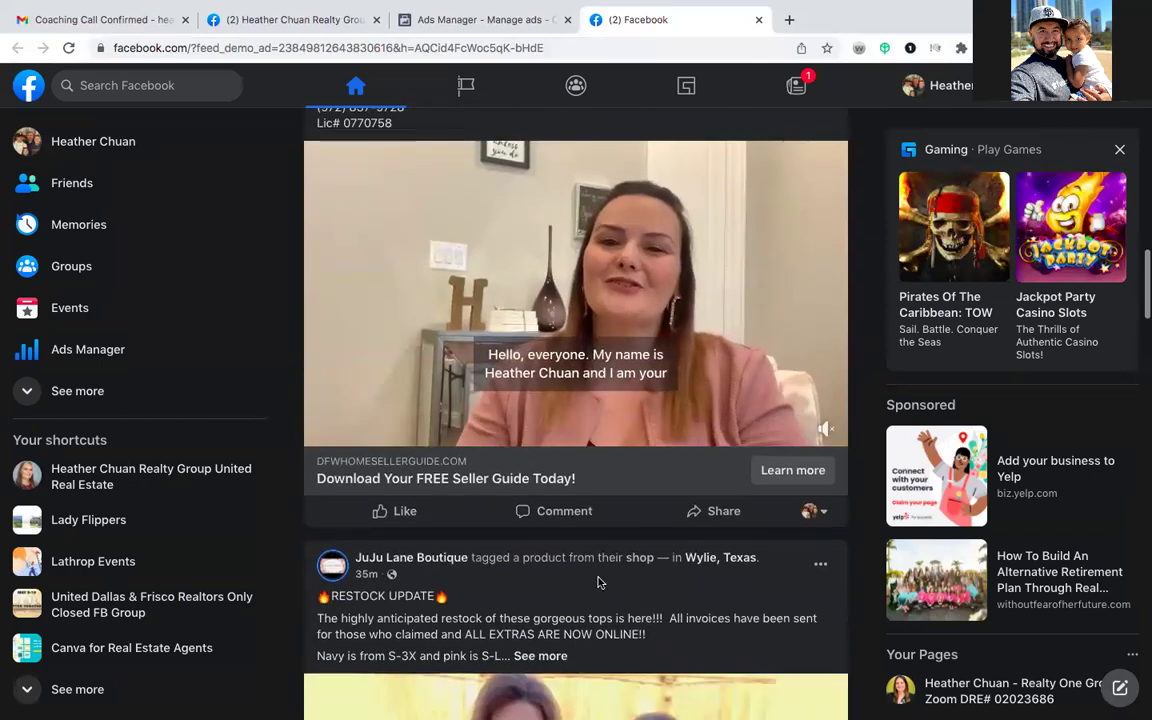
scroll(598, 582, "up", 1)
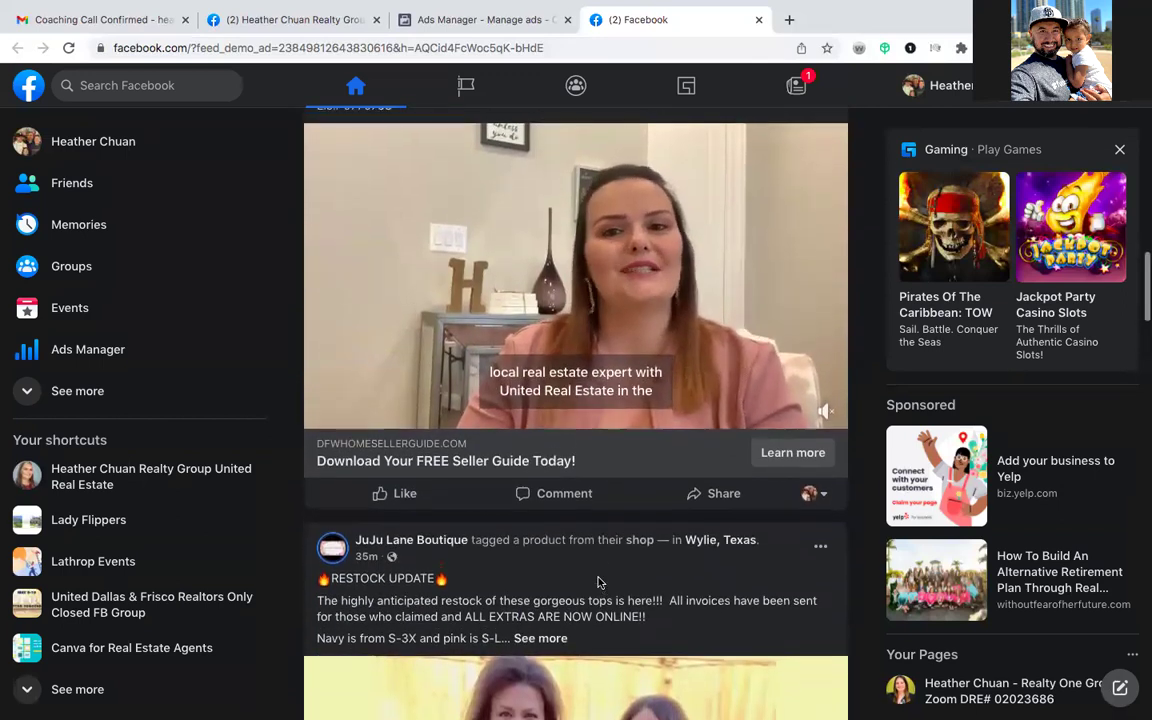
scroll(598, 582, "up", 3)
scroll(599, 584, "down", 10)
scroll(599, 584, "up", 6)
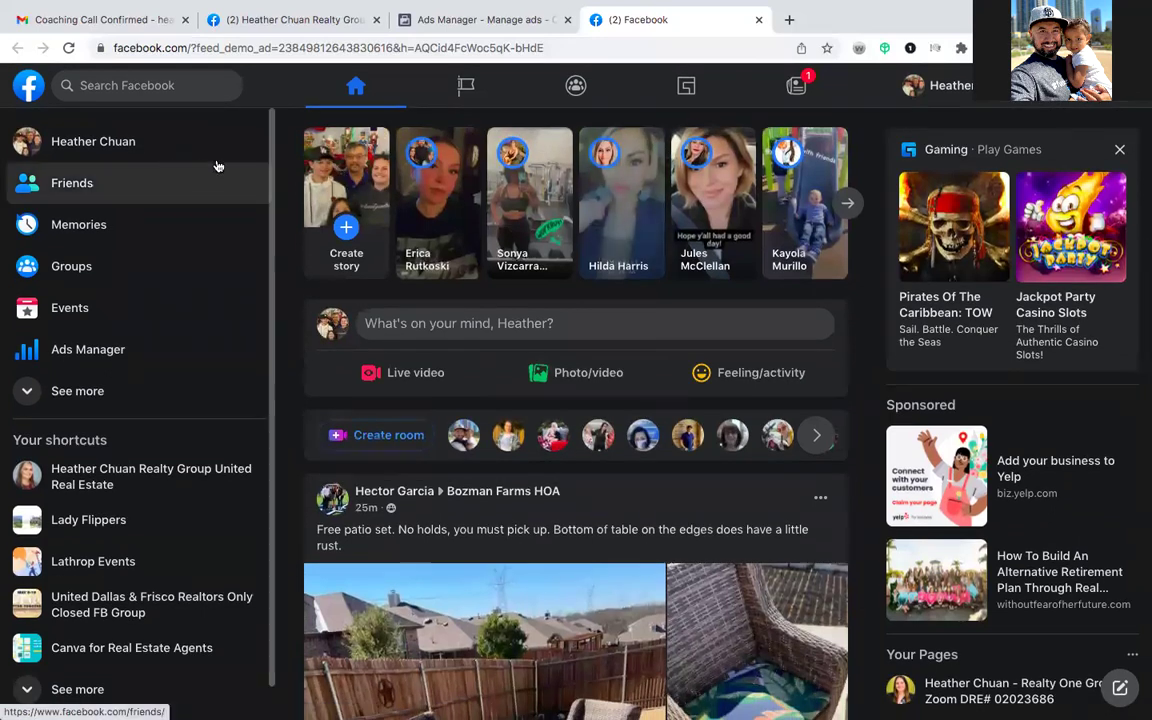
mouse_move(887, 5)
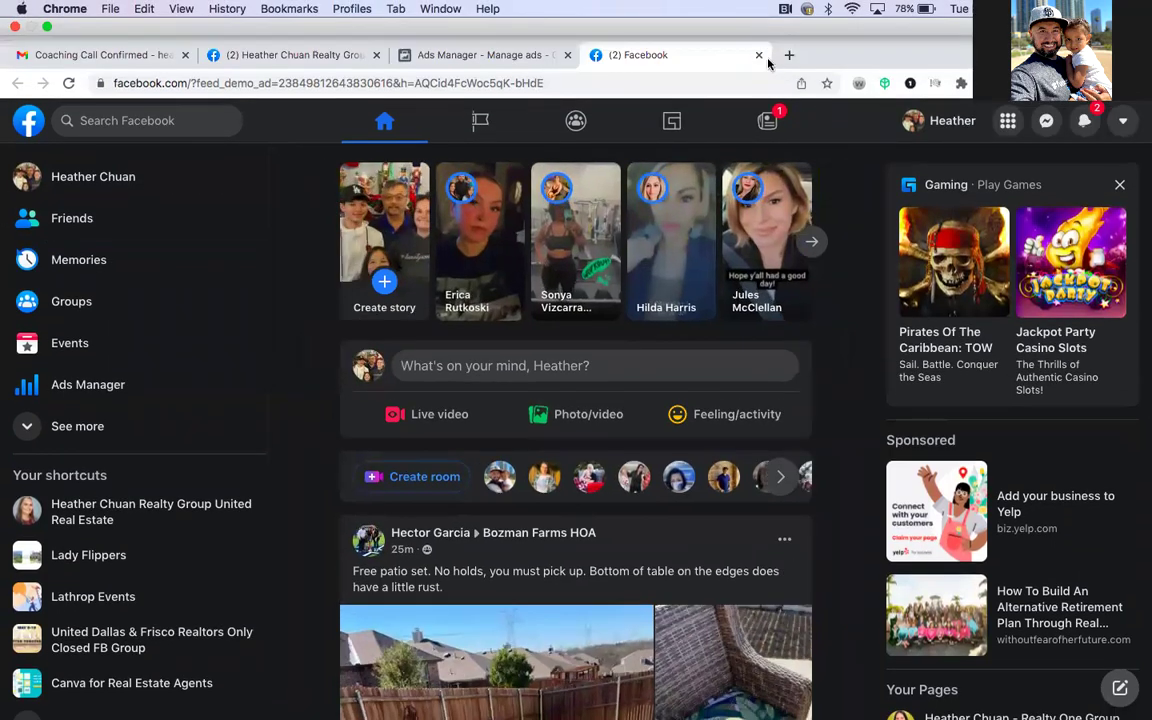
- Close the news-feed preview and Share menu, then return to the realty group's Facebook Page
left_click(759, 56)
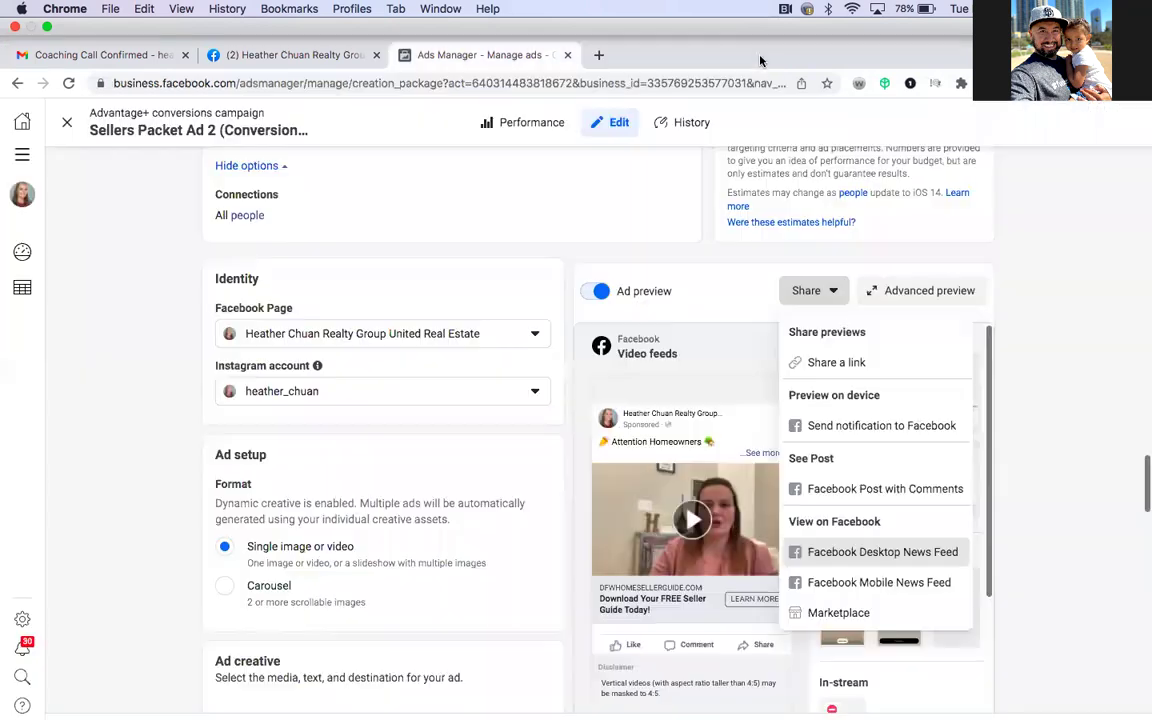
left_click(1075, 358)
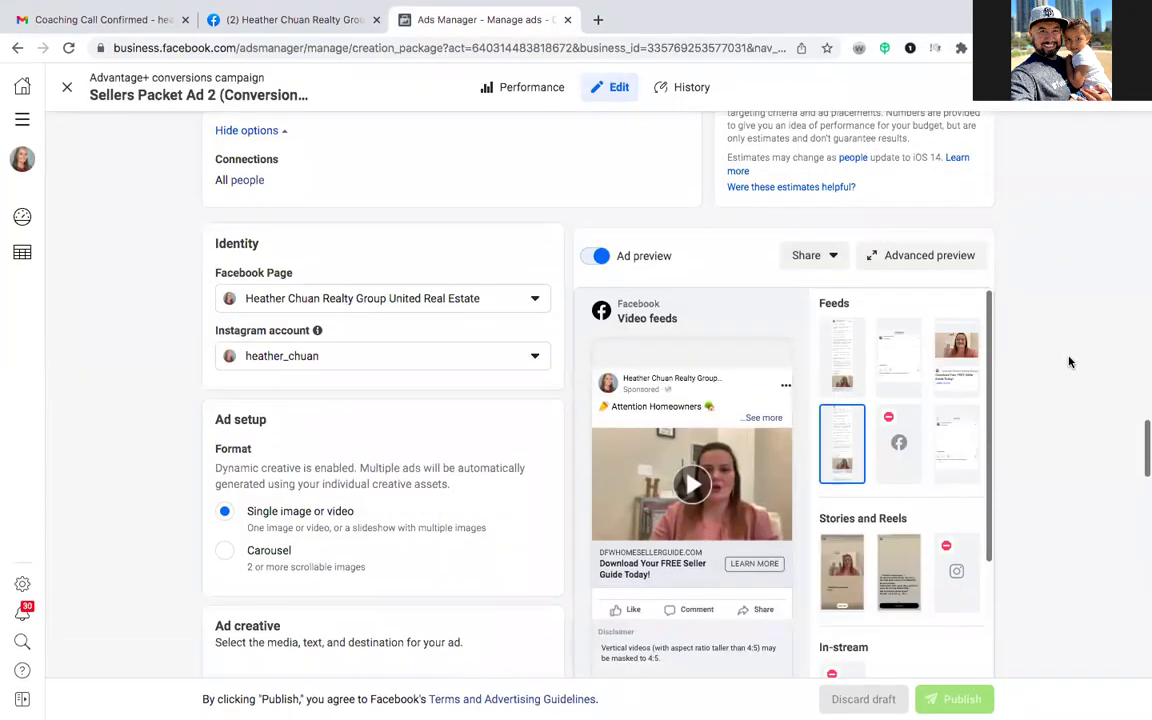
scroll(1069, 362, "down", 3)
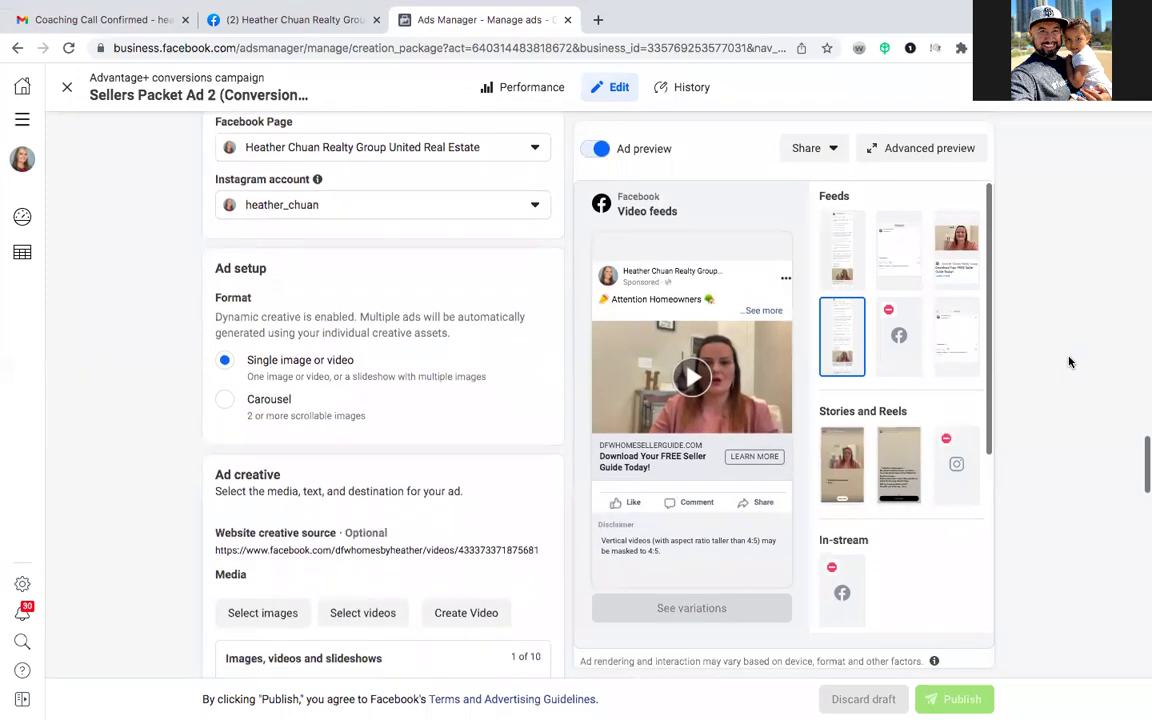
scroll(1069, 362, "up", 10)
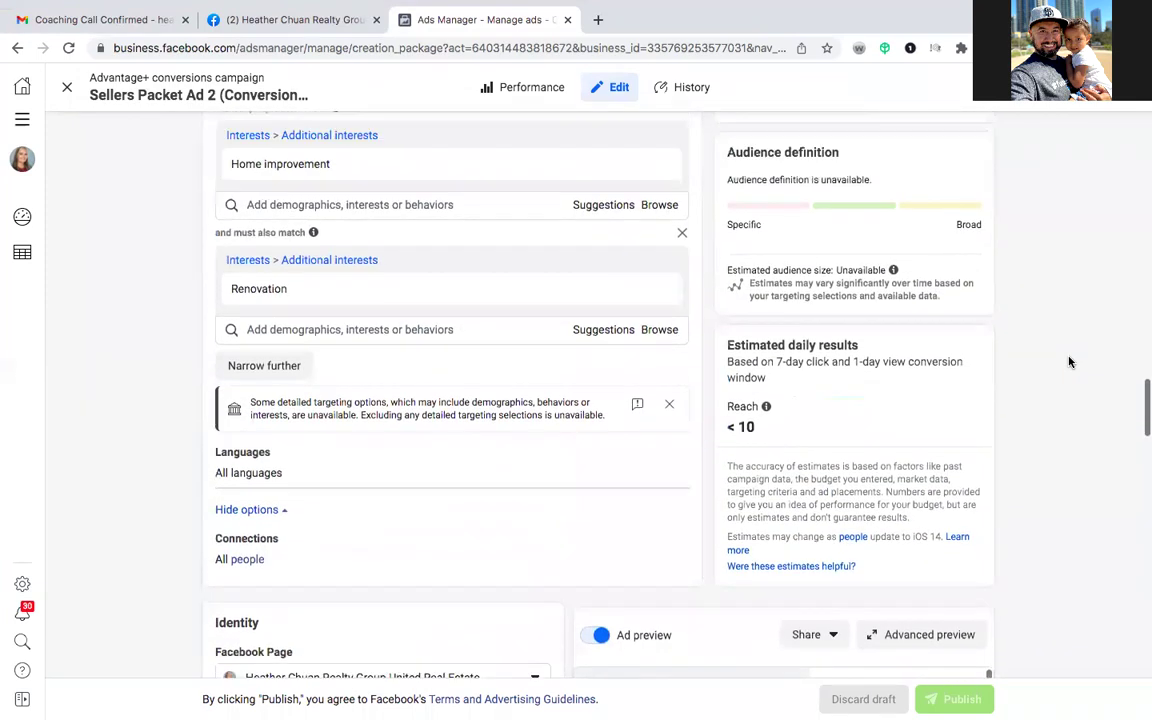
scroll(1069, 362, "up", 15)
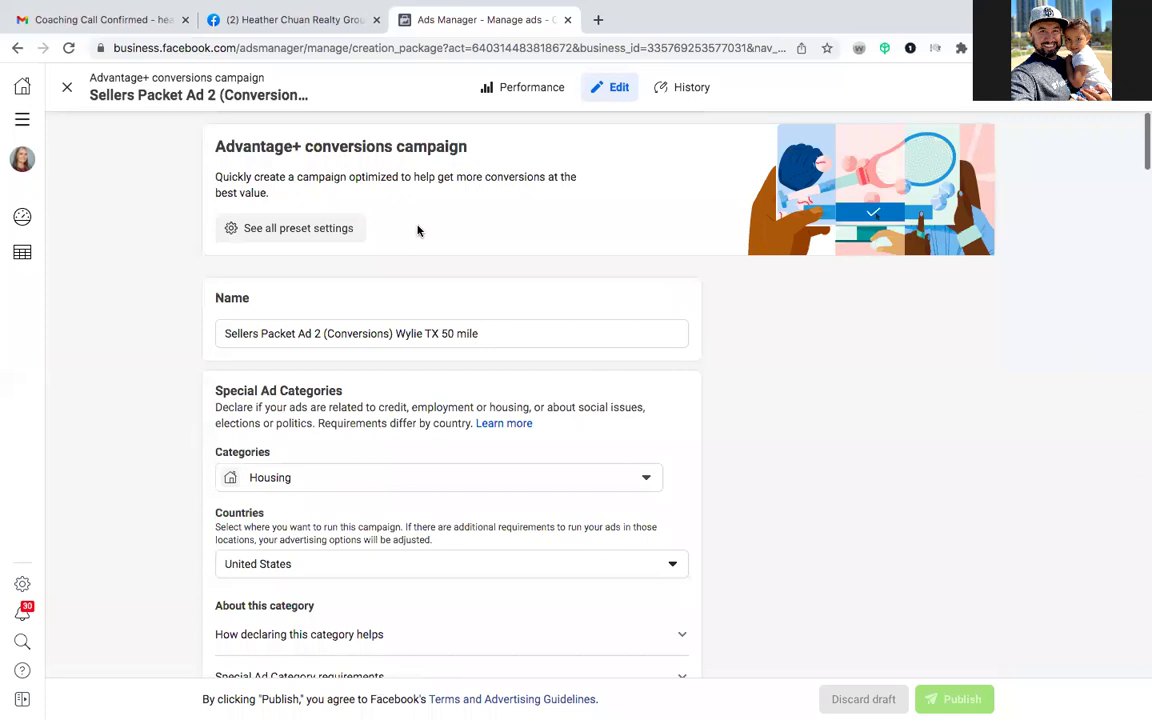
left_click(311, 28)
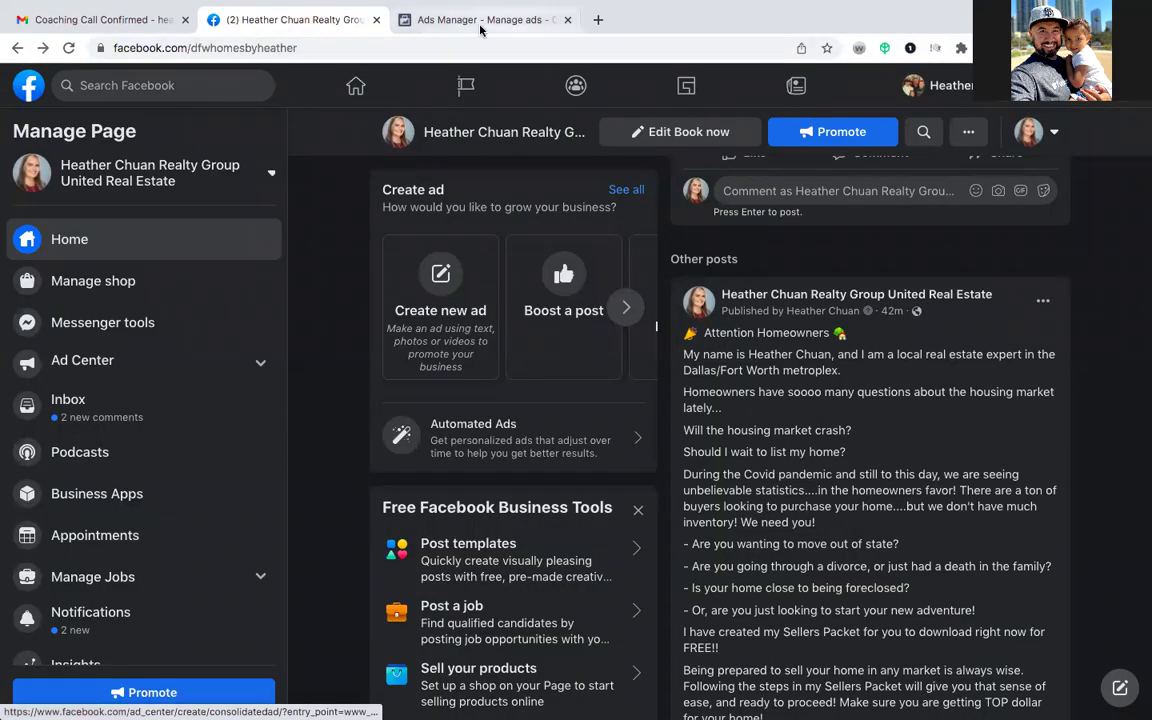
mouse_move(693, 5)
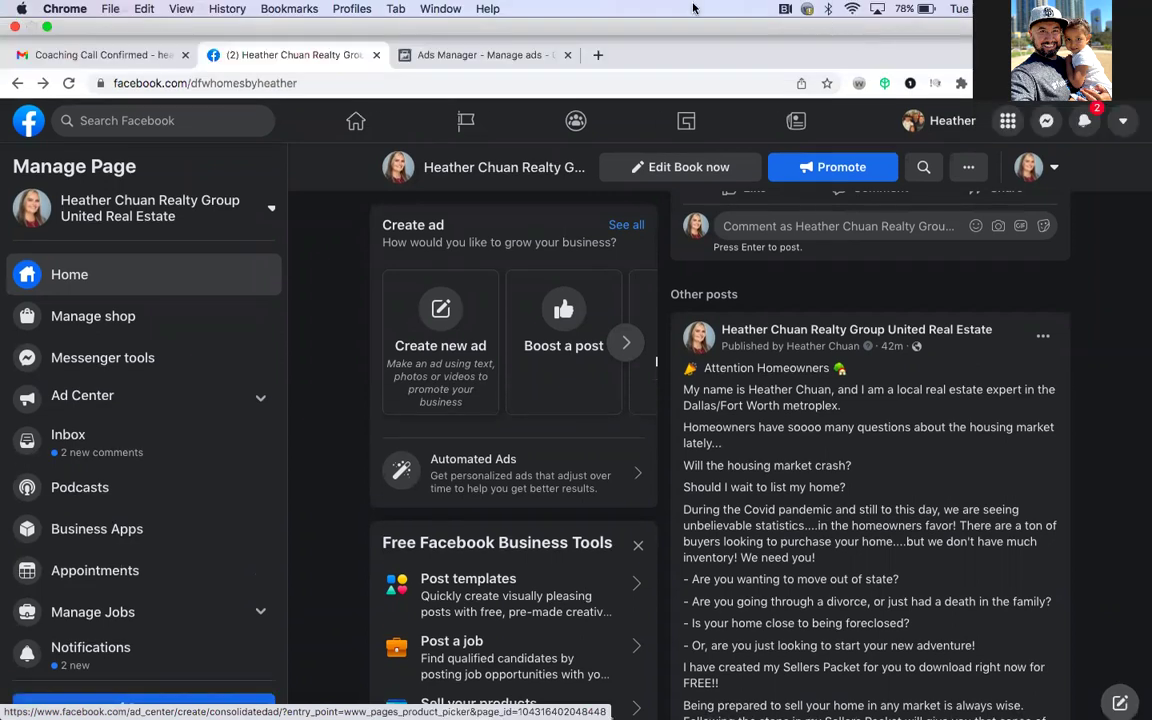